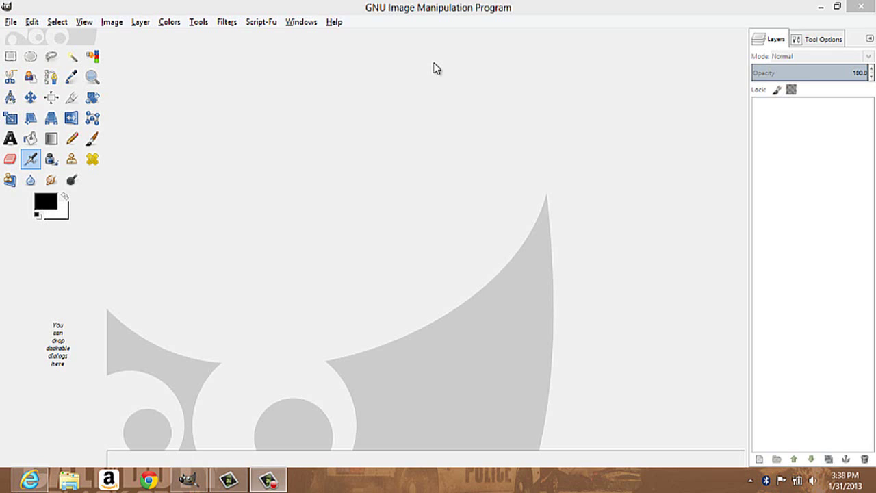
Glance at the File menu, then flip between the Tool Options and Layers tabs
{"action": "left_click", "coordinate": [10, 23]}
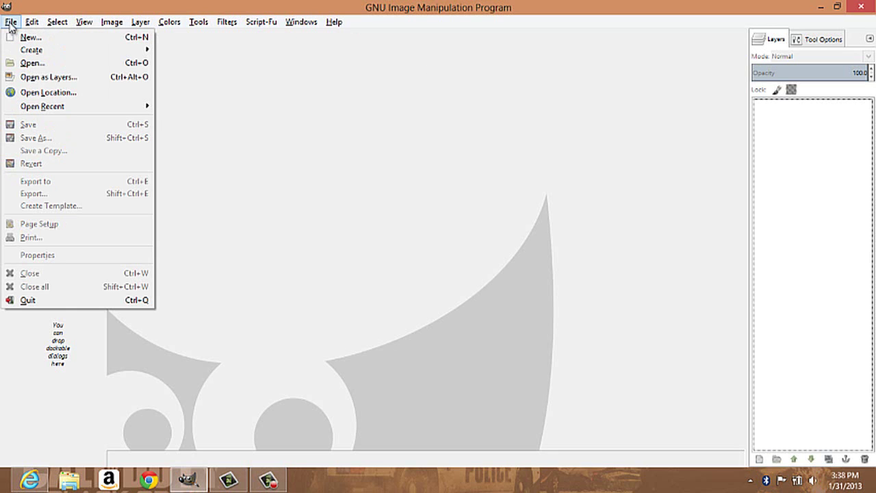
{"action": "left_click", "coordinate": [13, 24]}
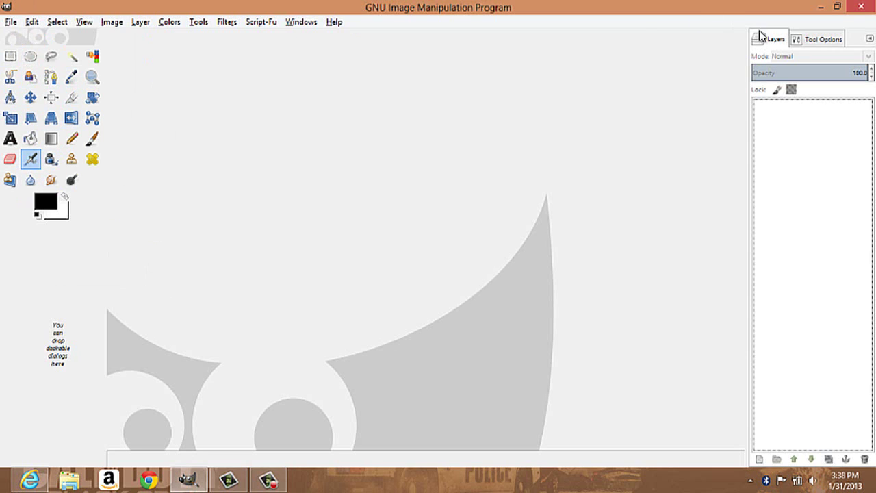
{"action": "left_click", "coordinate": [808, 41]}
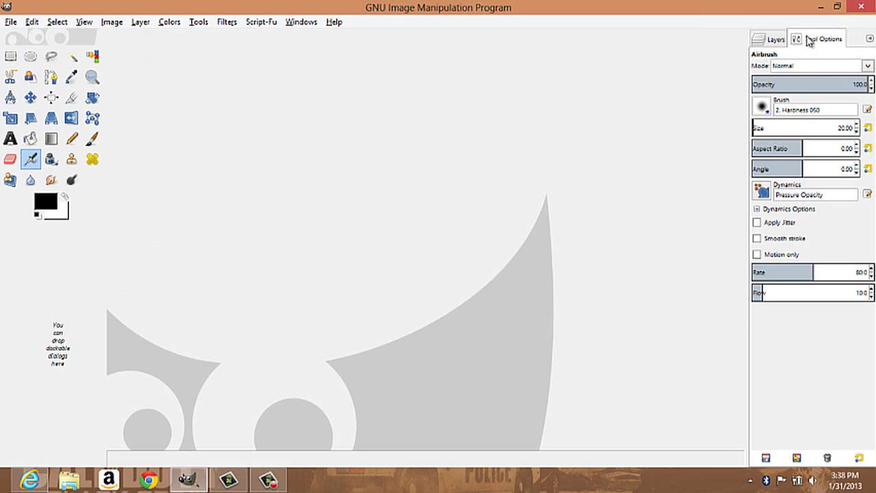
{"action": "left_click", "coordinate": [778, 45]}
{"action": "left_click", "coordinate": [824, 39]}
{"action": "left_click", "coordinate": [760, 41]}
{"action": "left_click", "coordinate": [814, 40]}
{"action": "left_click", "coordinate": [759, 41]}
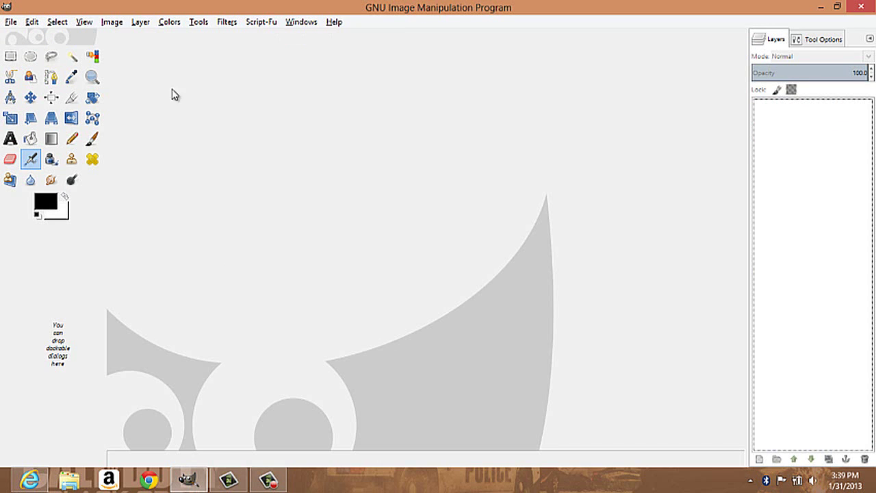
Turn off Single-Window Mode and reposition and resize the floating image window
{"action": "left_click", "coordinate": [298, 23]}
{"action": "left_click", "coordinate": [335, 94]}
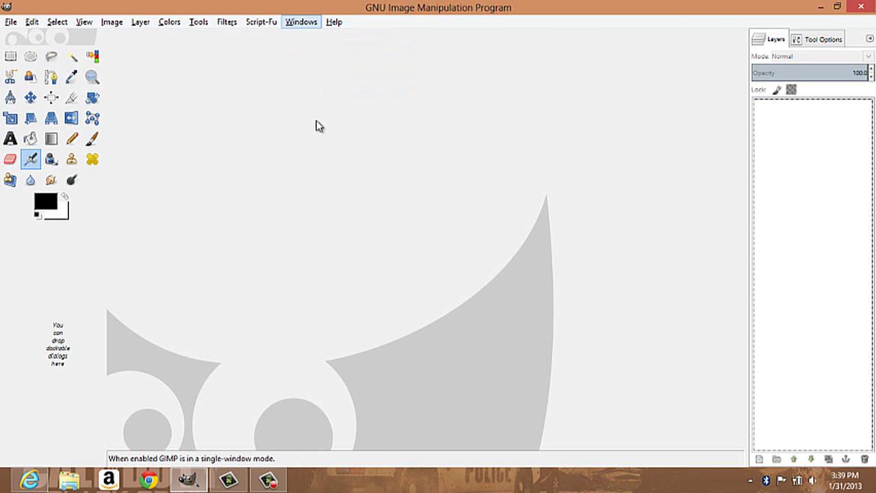
{"action": "left_click_drag", "start_coordinate": [494, 62], "coordinate": [421, 20]}
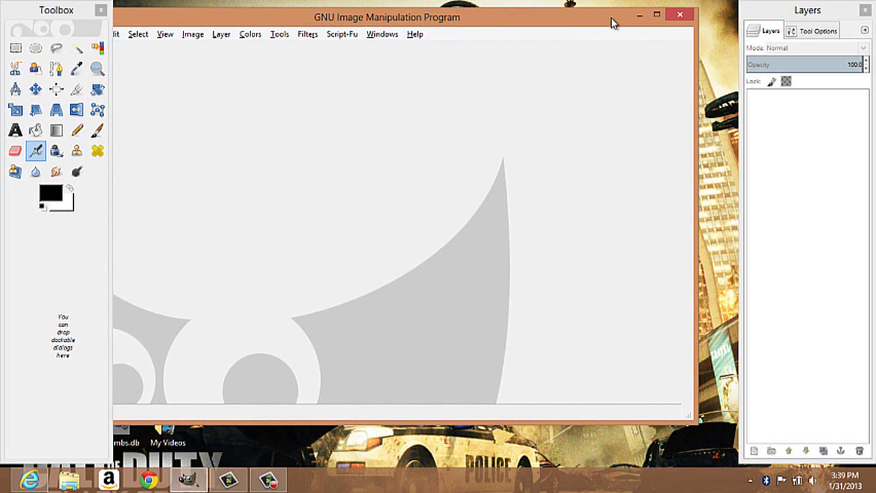
{"action": "left_click", "coordinate": [661, 19]}
{"action": "left_click_drag", "start_coordinate": [475, 11], "coordinate": [425, 18]}
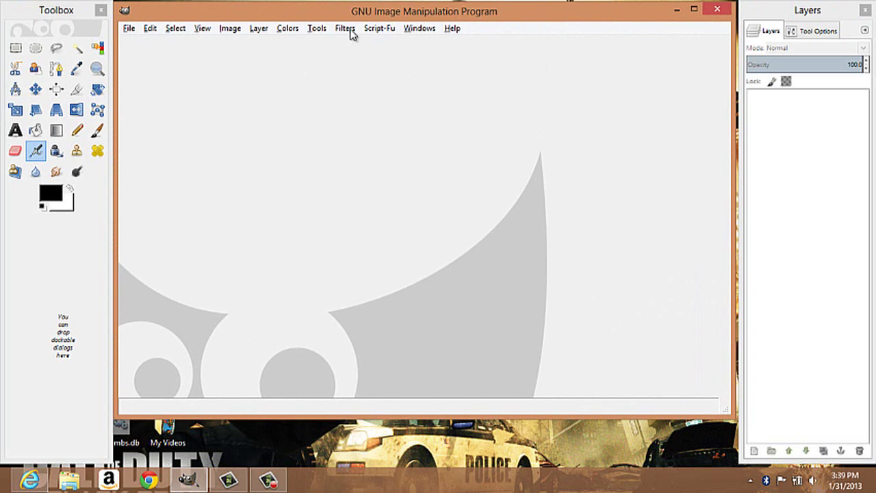
{"action": "left_click", "coordinate": [129, 30]}
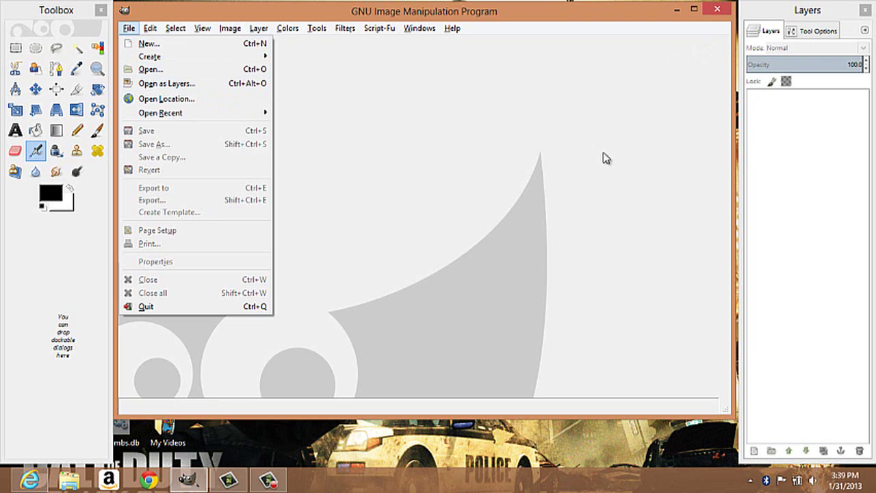
Open BO2 random.jpg and add BO2 chick.xcf on top of it as a layer
{"action": "left_click", "coordinate": [154, 69]}
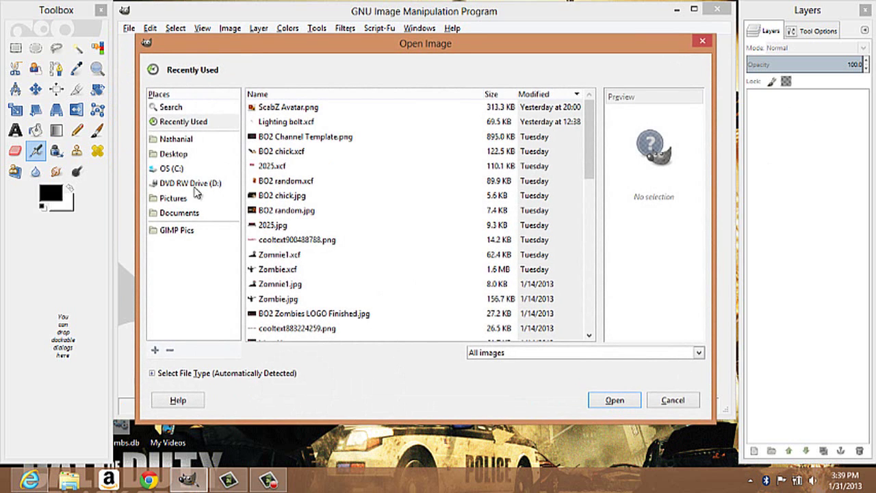
{"action": "left_click", "coordinate": [281, 212]}
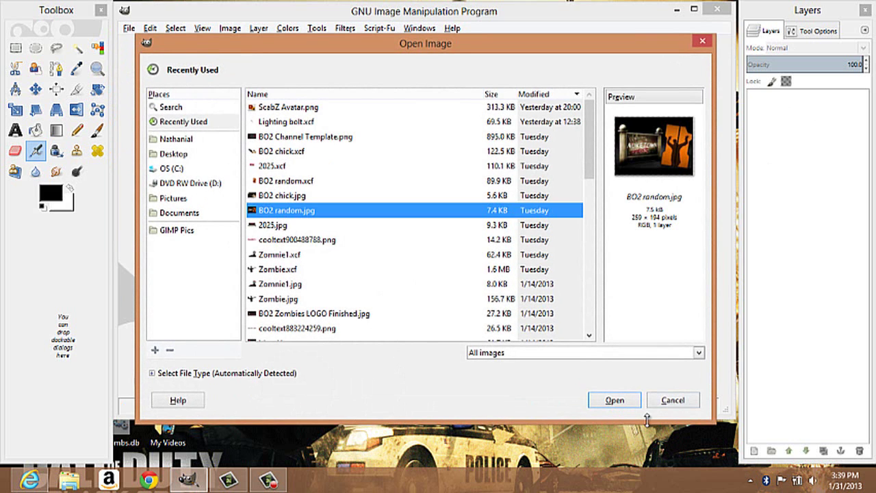
{"action": "left_click", "coordinate": [614, 399]}
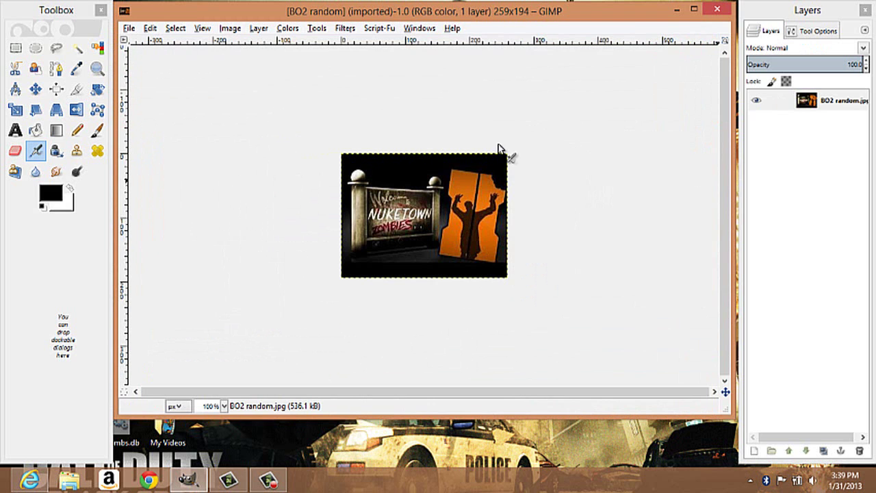
{"action": "left_click", "coordinate": [129, 29]}
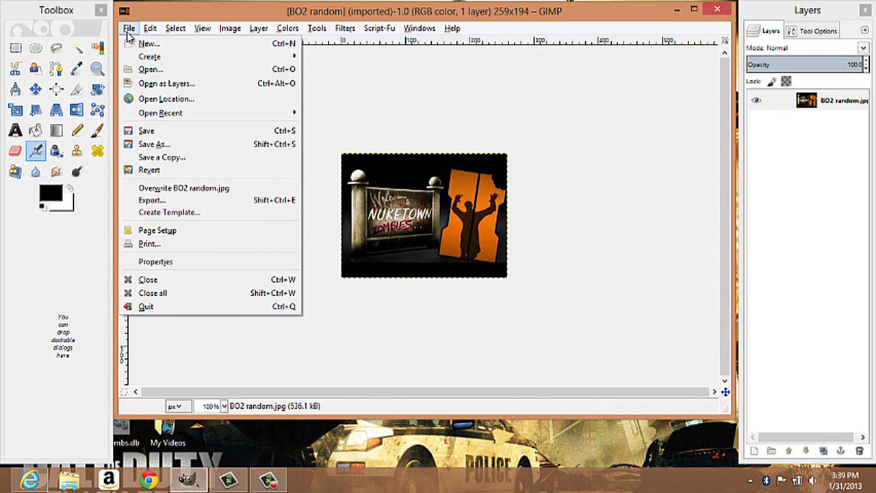
{"action": "left_click", "coordinate": [165, 84]}
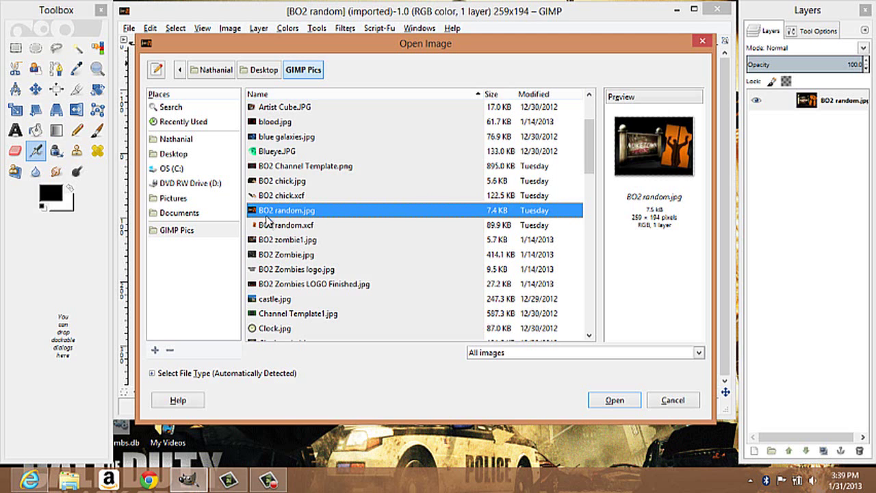
{"action": "left_click", "coordinate": [264, 197]}
{"action": "left_click", "coordinate": [614, 399]}
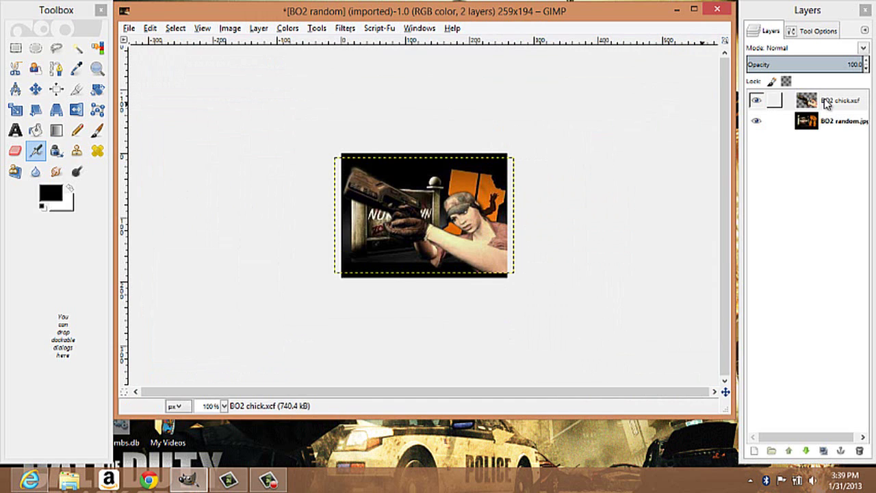
Open Blueye.JPG, rearrange the windows, close it, and re-enable Single-Window Mode
{"action": "left_click", "coordinate": [132, 29]}
{"action": "left_click", "coordinate": [145, 72]}
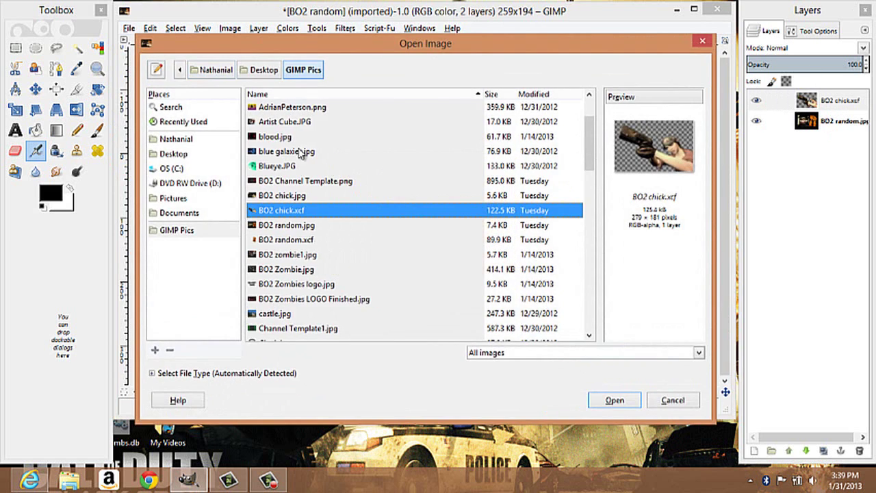
{"action": "left_click", "coordinate": [273, 239]}
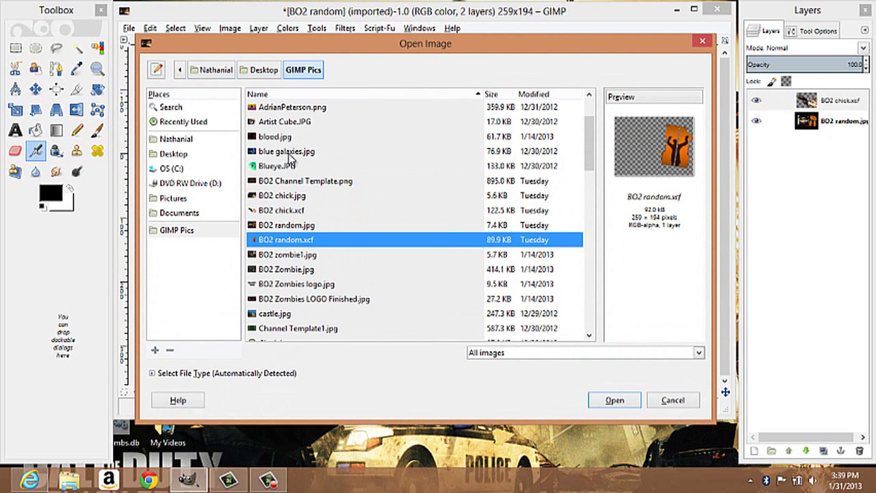
{"action": "left_click", "coordinate": [290, 167]}
{"action": "left_click", "coordinate": [632, 409]}
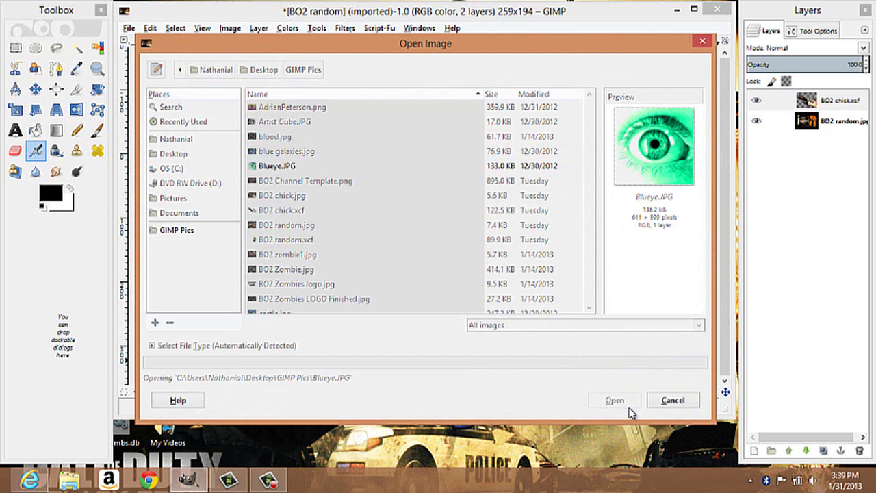
{"action": "left_click_drag", "start_coordinate": [626, 13], "coordinate": [649, 122]}
{"action": "left_click_drag", "start_coordinate": [291, 27], "coordinate": [452, 28]}
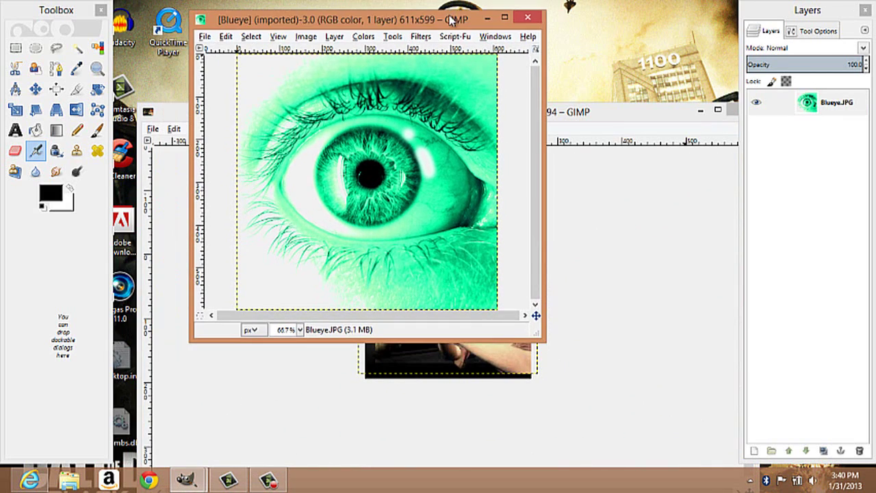
{"action": "left_click", "coordinate": [538, 27]}
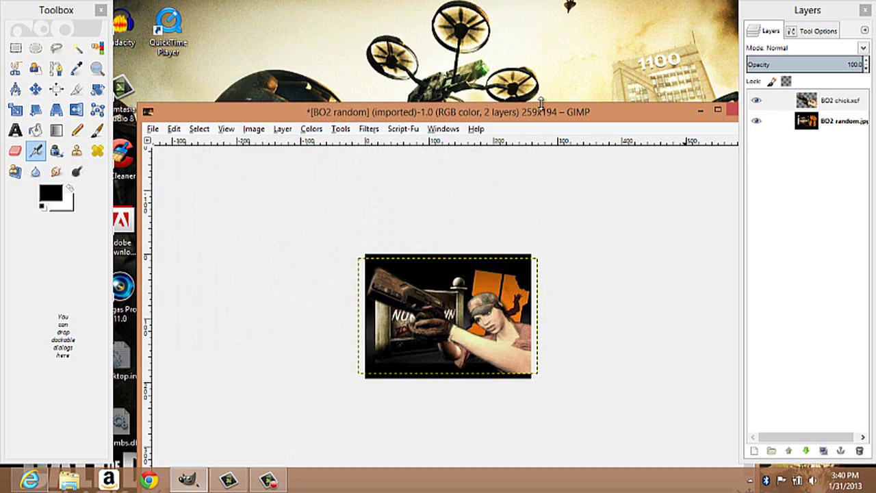
{"action": "left_click", "coordinate": [448, 130]}
{"action": "left_click", "coordinate": [472, 237]}
{"action": "key", "text": "Tab"}
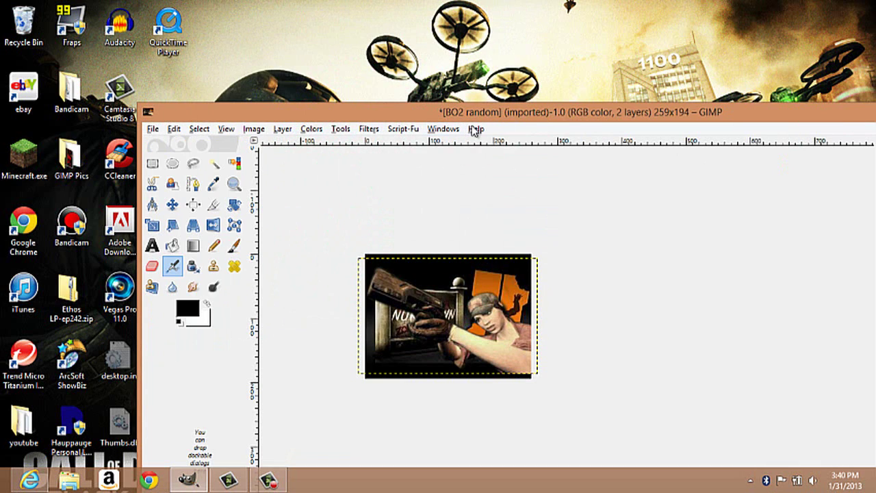
{"action": "left_click_drag", "start_coordinate": [474, 111], "coordinate": [357, 13]}
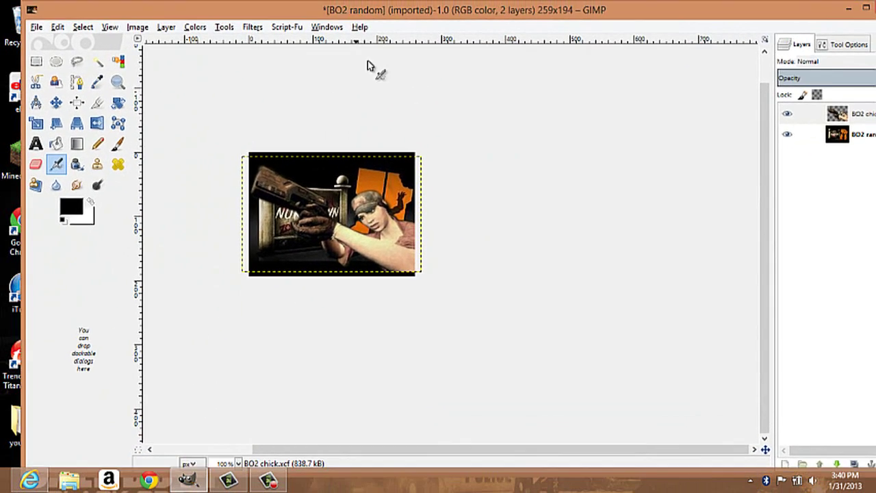
{"action": "left_click", "coordinate": [37, 26]}
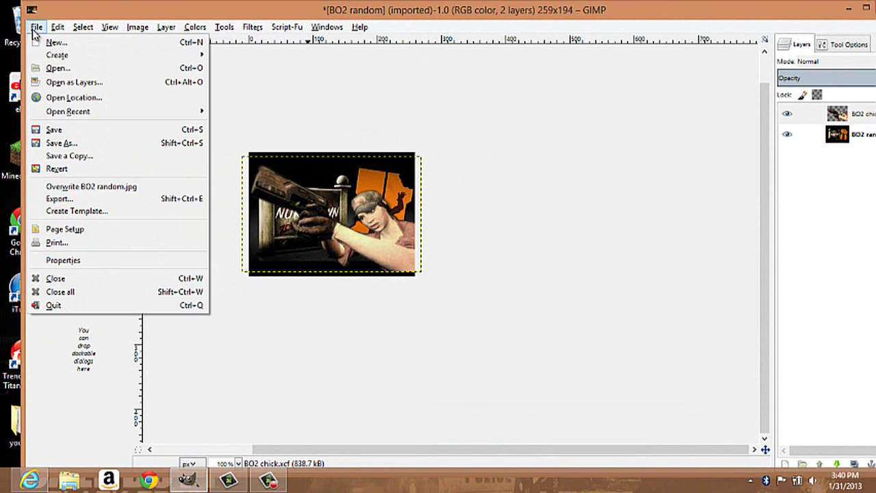
{"action": "left_click", "coordinate": [71, 69]}
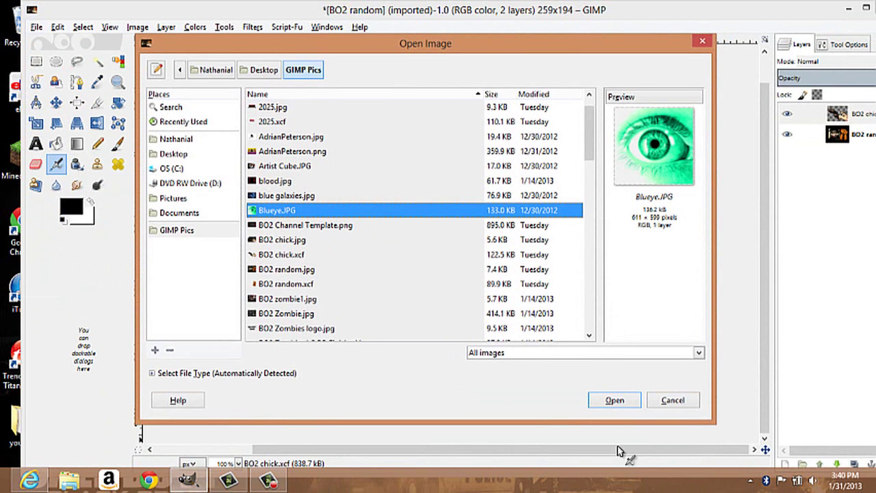
{"action": "left_click", "coordinate": [613, 402]}
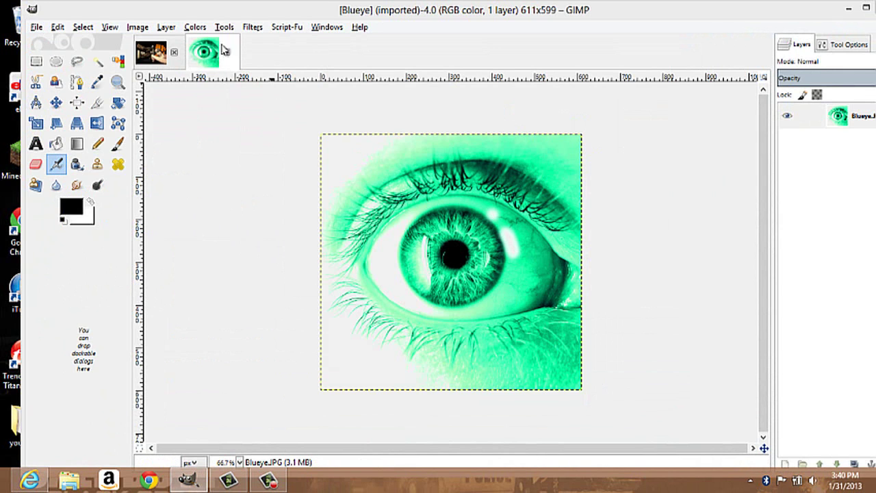
{"action": "left_click", "coordinate": [173, 53]}
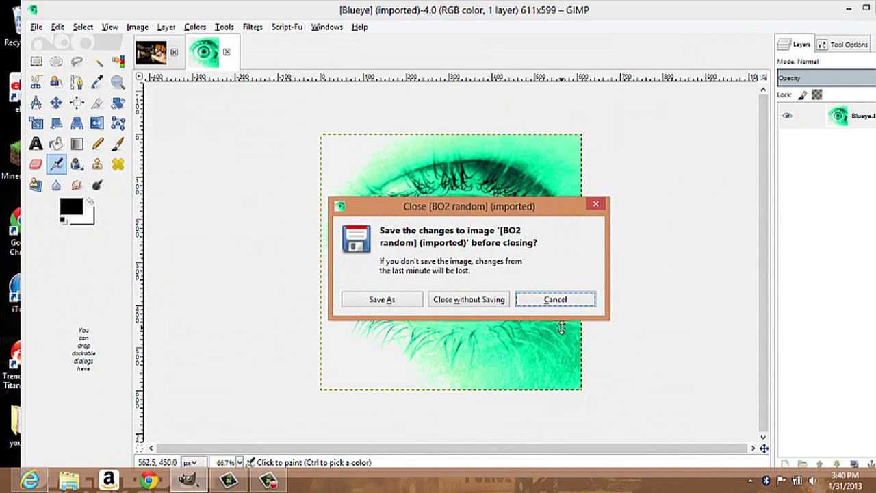
{"action": "left_click", "coordinate": [555, 299]}
{"action": "left_click", "coordinate": [227, 55]}
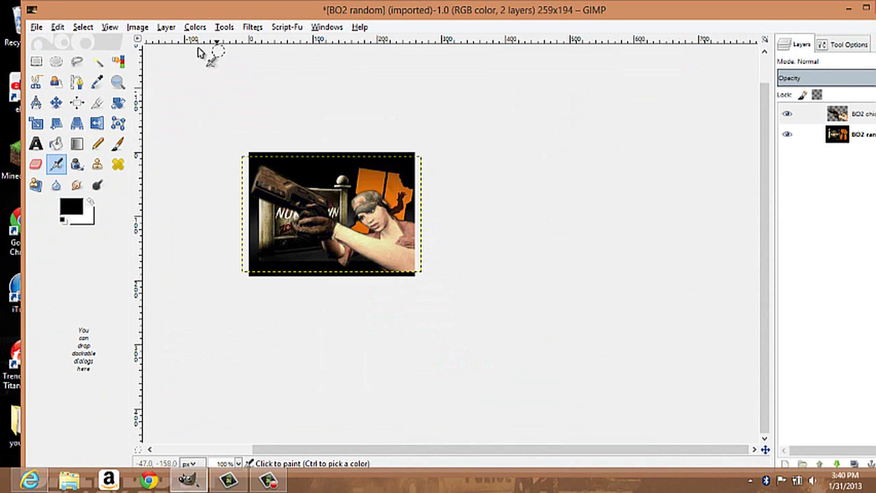
{"action": "left_click_drag", "start_coordinate": [203, 12], "coordinate": [185, 9]}
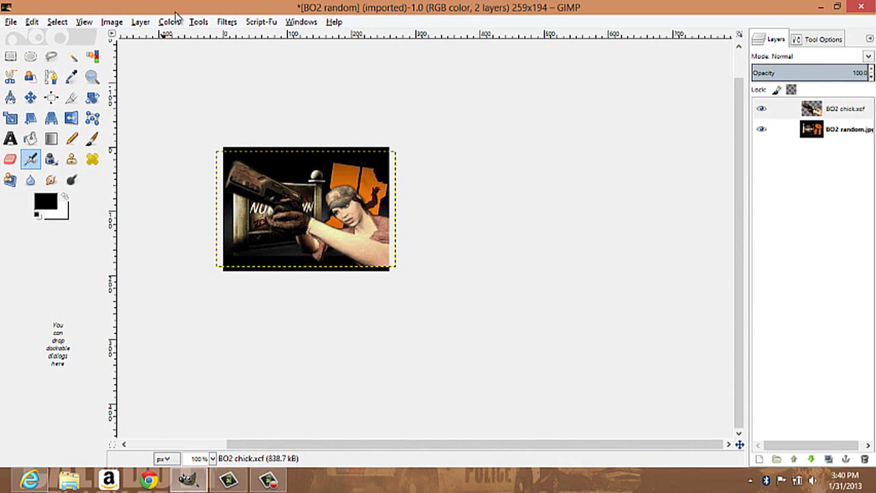
{"action": "left_click", "coordinate": [11, 22]}
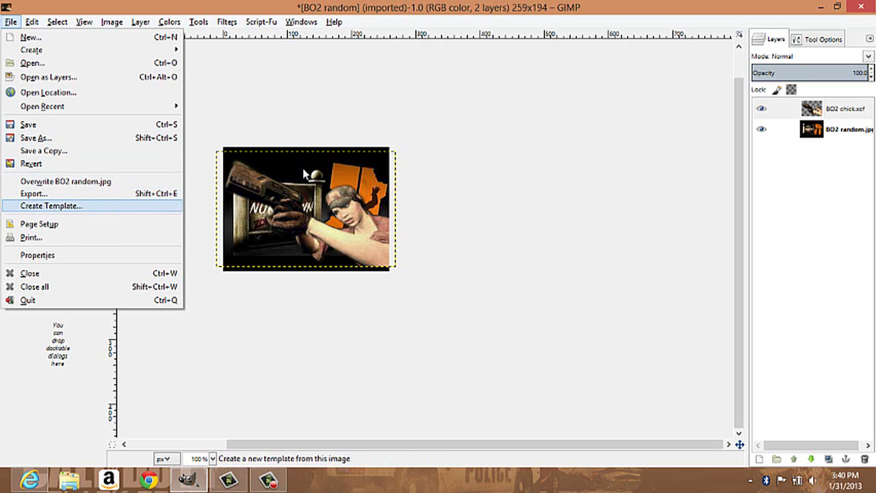
{"action": "left_click", "coordinate": [286, 73]}
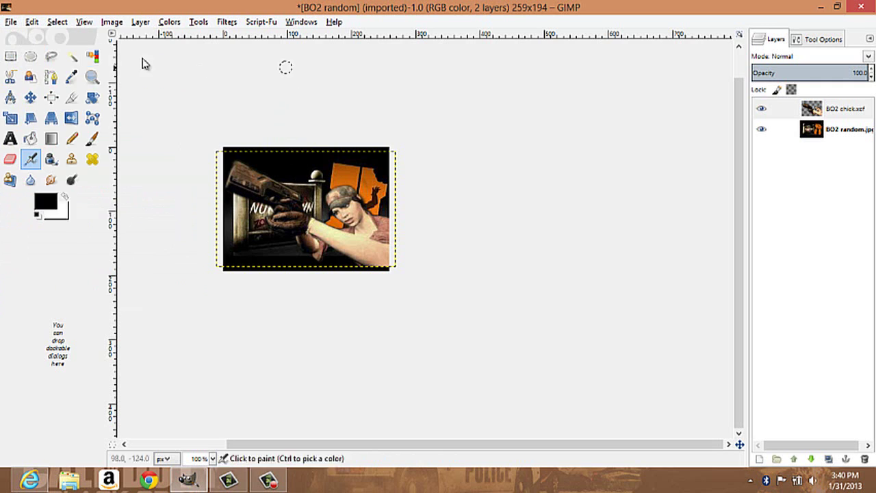
{"action": "left_click", "coordinate": [32, 24]}
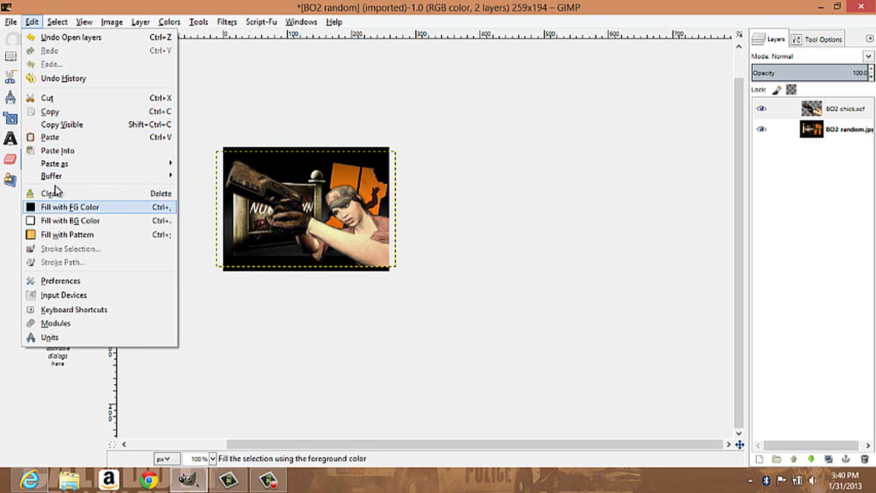
{"action": "mouse_move", "coordinate": [59, 22]}
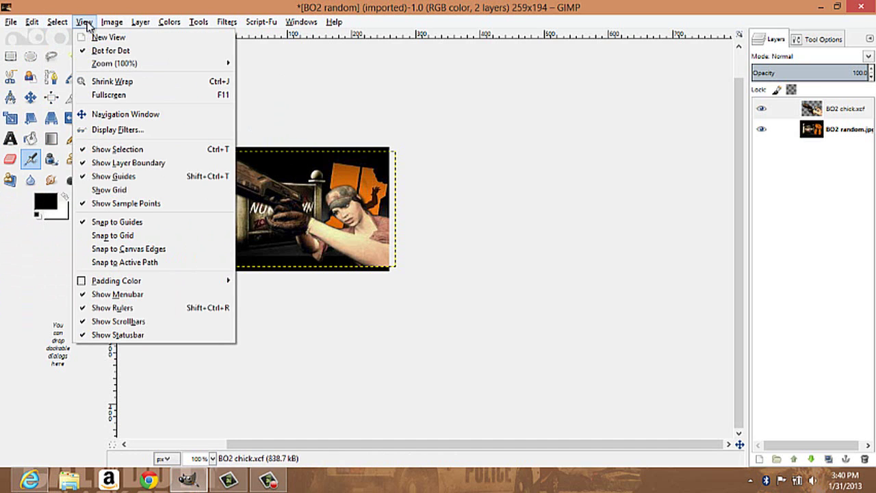
{"action": "mouse_move", "coordinate": [112, 23]}
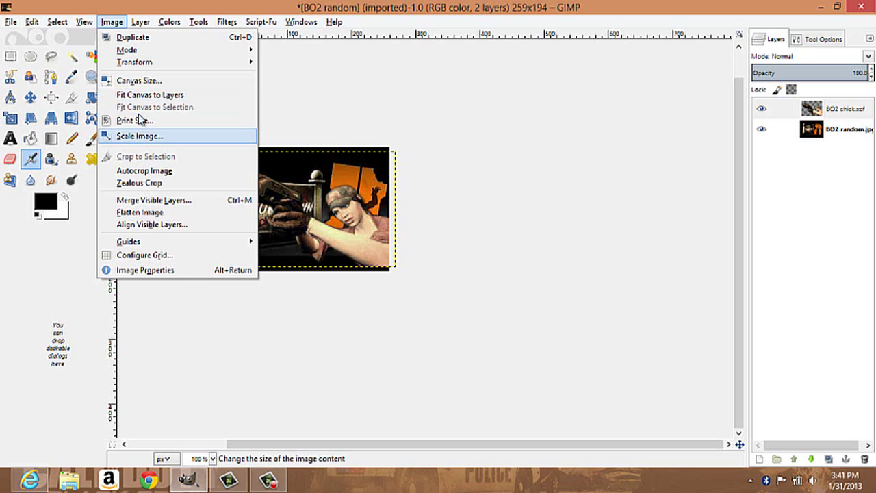
{"action": "mouse_move", "coordinate": [140, 23]}
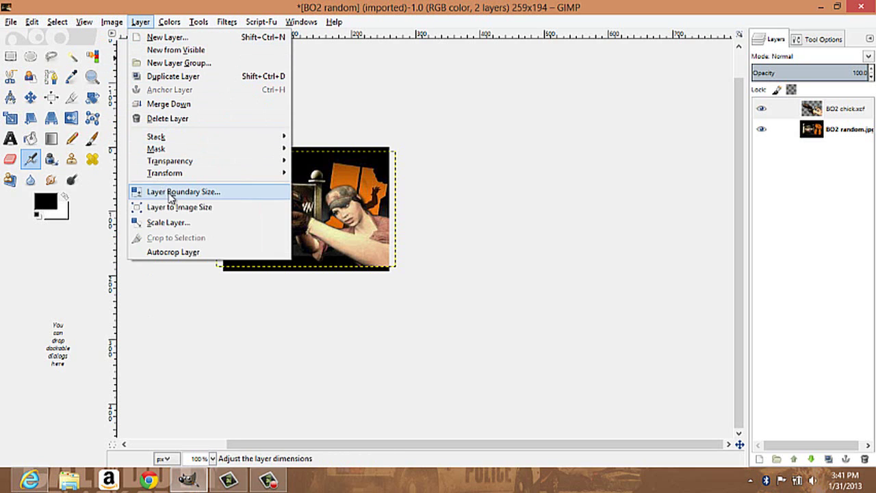
{"action": "mouse_move", "coordinate": [169, 21]}
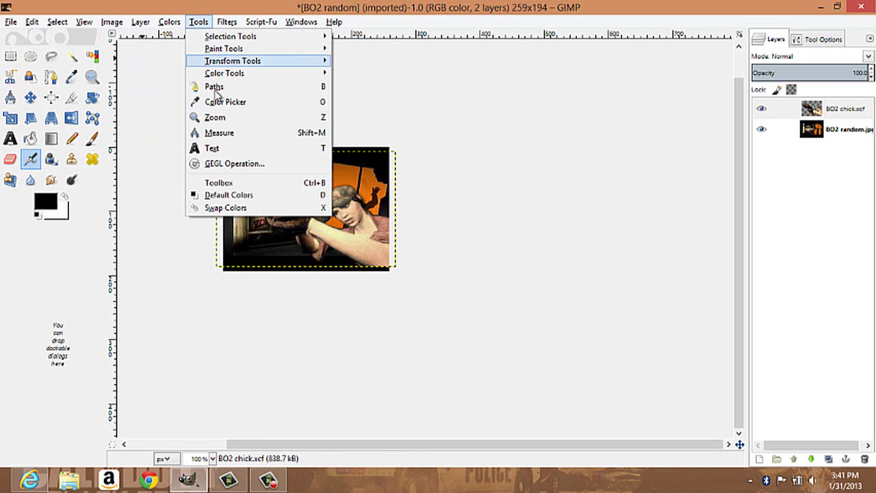
{"action": "mouse_move", "coordinate": [269, 25]}
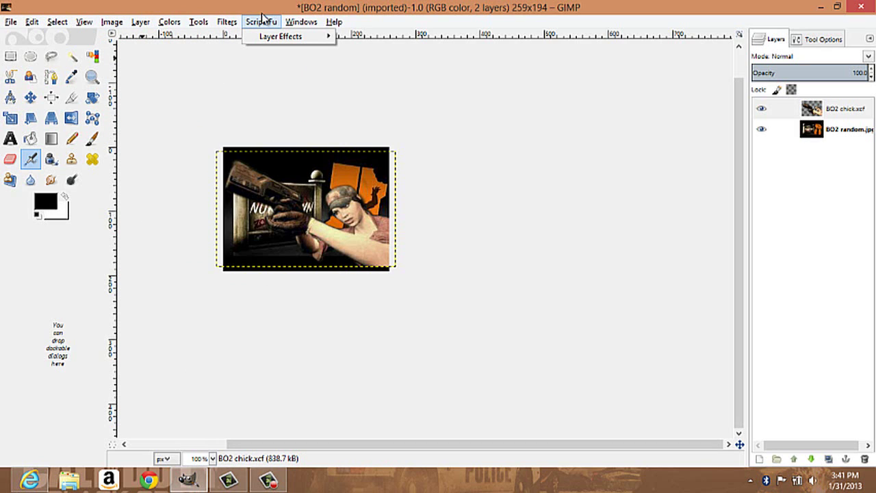
{"action": "mouse_move", "coordinate": [302, 26]}
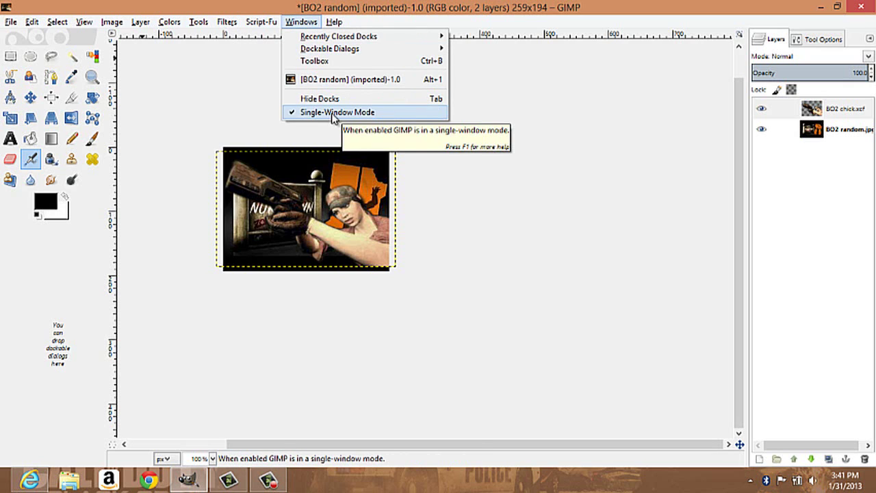
{"action": "left_click", "coordinate": [506, 110]}
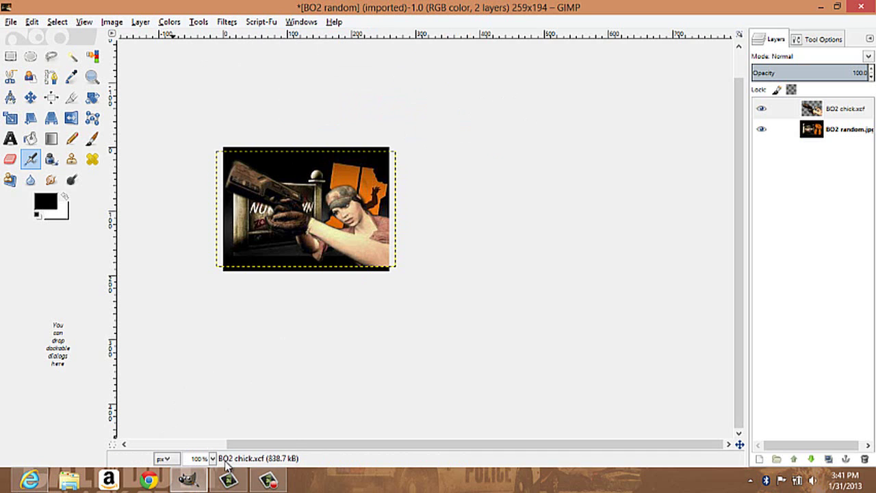
{"action": "left_click", "coordinate": [11, 22]}
{"action": "mouse_move", "coordinate": [31, 21]}
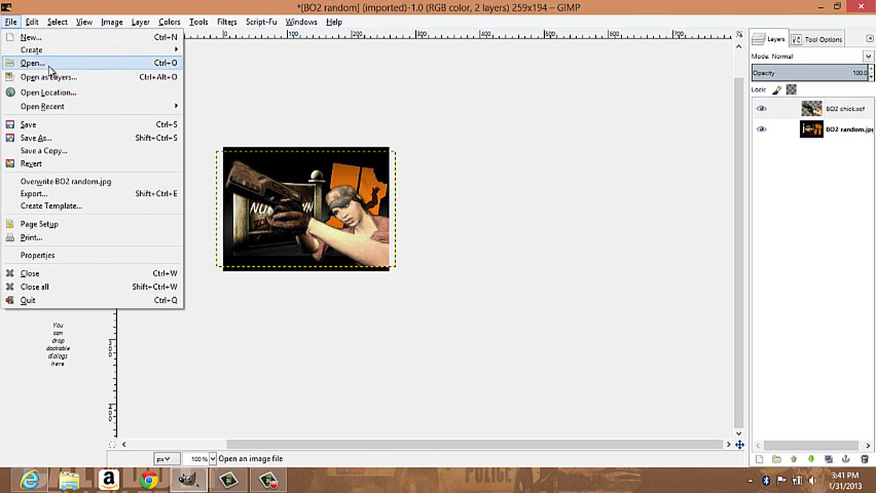
Open blue galaxies.jpg from the GIMP Pics folder as a new image
{"action": "left_click", "coordinate": [49, 68]}
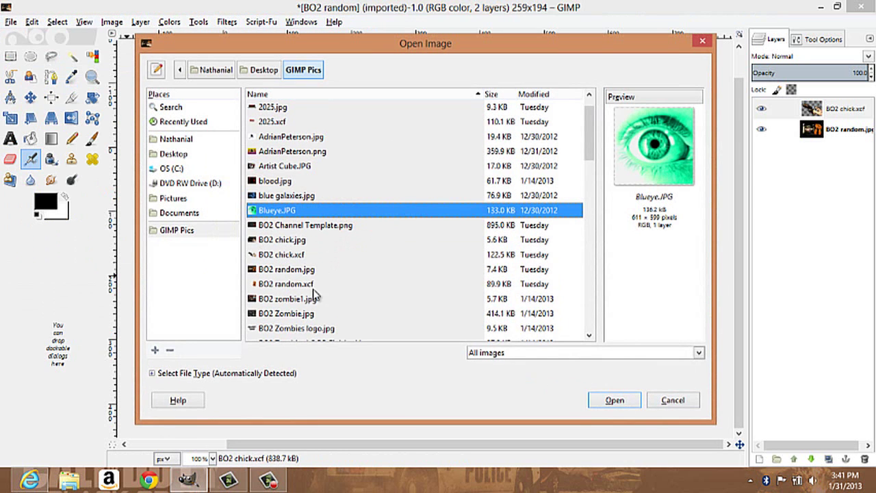
{"action": "scroll", "coordinate": [346, 267], "scroll_direction": "down", "scroll_amount": 3}
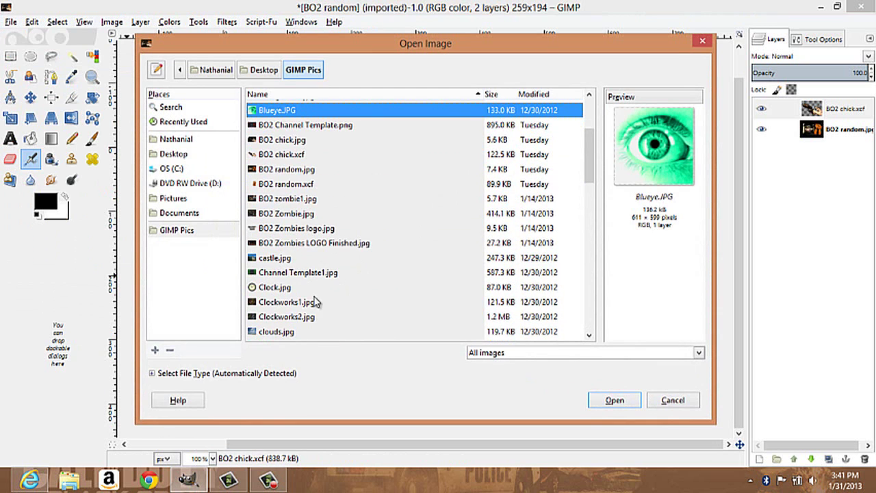
{"action": "scroll", "coordinate": [280, 191], "scroll_direction": "up", "scroll_amount": 2}
{"action": "left_click", "coordinate": [276, 163]}
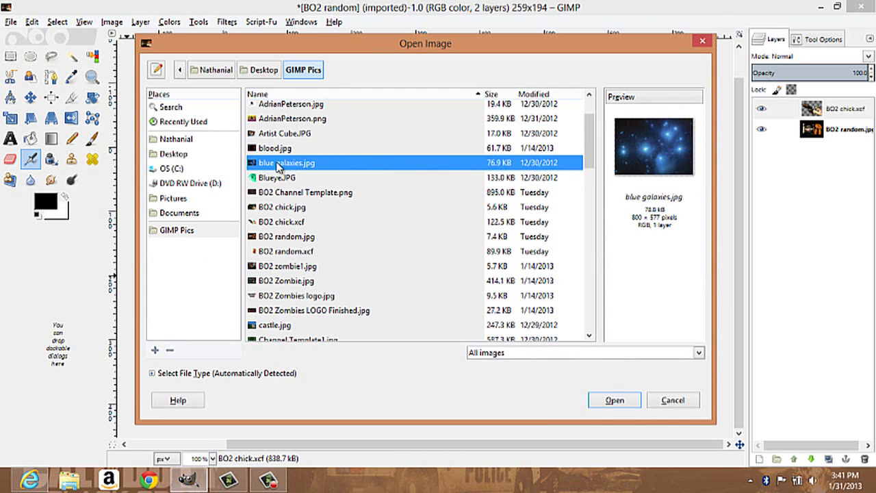
{"action": "left_click", "coordinate": [609, 400]}
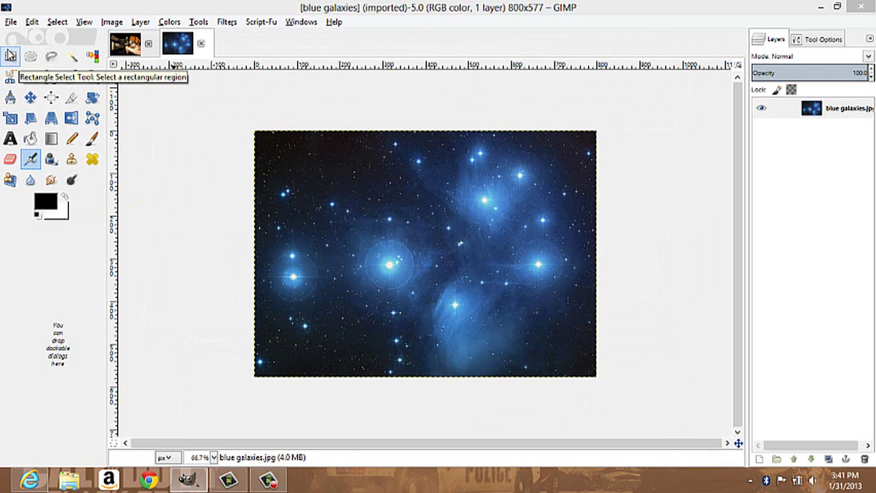
{"action": "left_click", "coordinate": [10, 56]}
Select everything outside an upper-left rectangle, add an alpha channel, and clear it
{"action": "left_click_drag", "start_coordinate": [285, 176], "coordinate": [400, 210]}
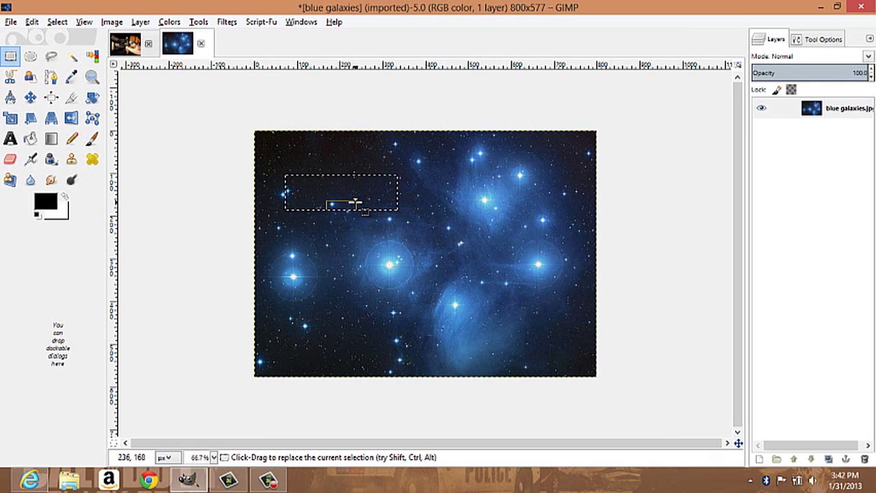
{"action": "left_click", "coordinate": [57, 21]}
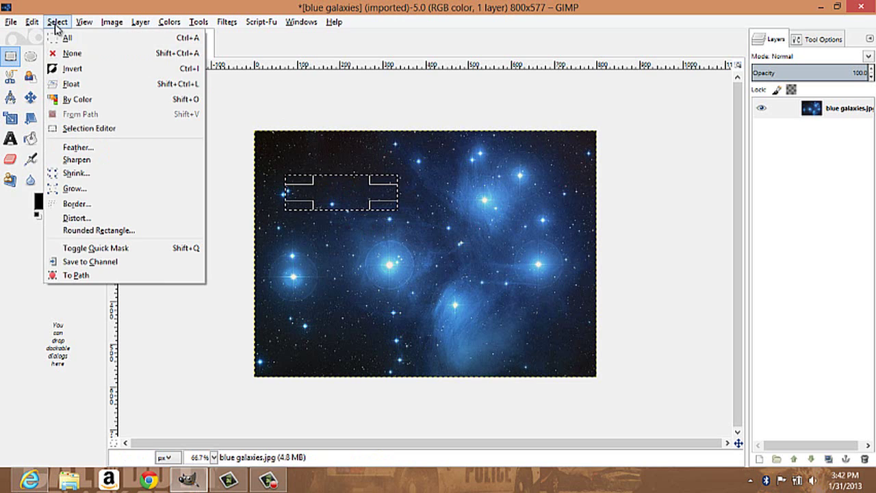
{"action": "left_click", "coordinate": [79, 69]}
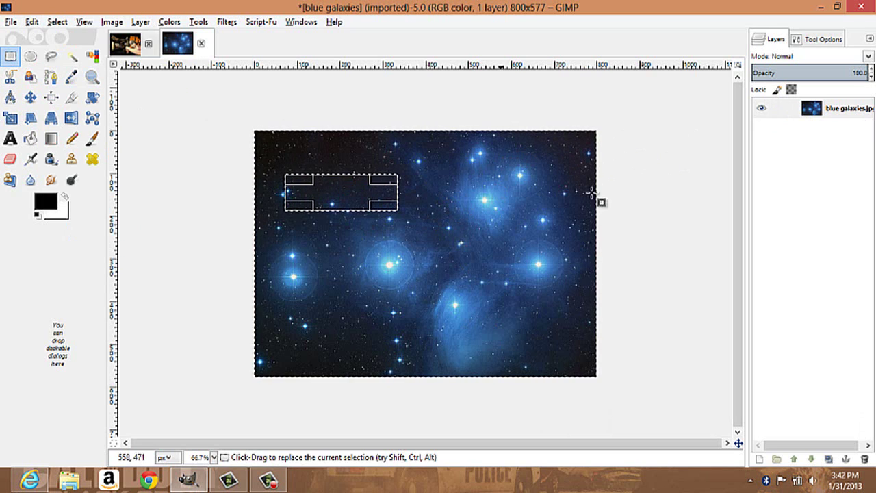
{"action": "left_click", "coordinate": [828, 117]}
{"action": "right_click", "coordinate": [830, 122]}
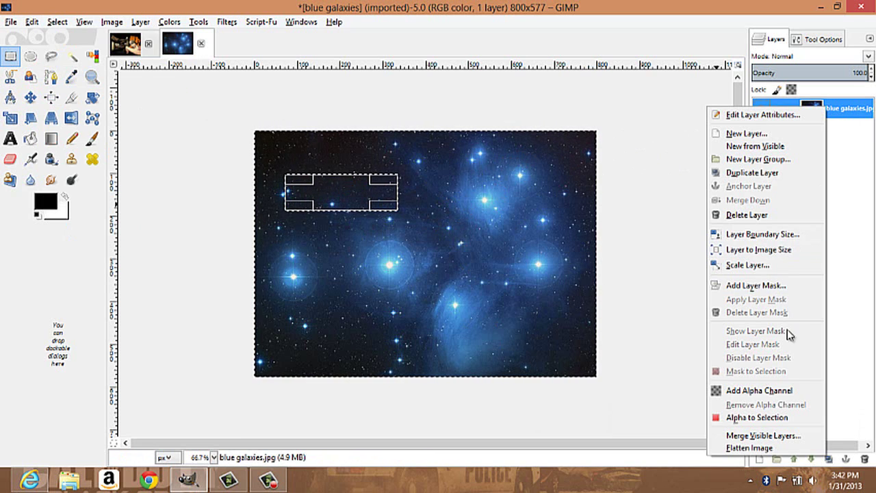
{"action": "left_click", "coordinate": [729, 391]}
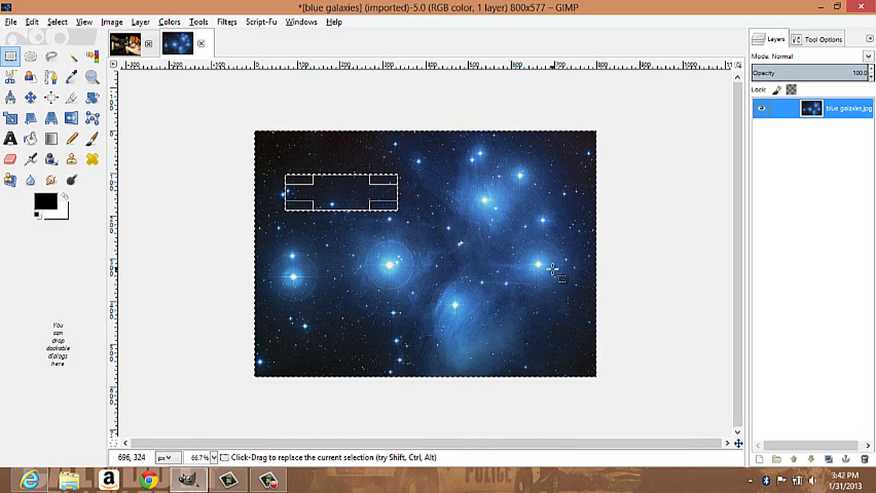
{"action": "key", "text": "Delete"}
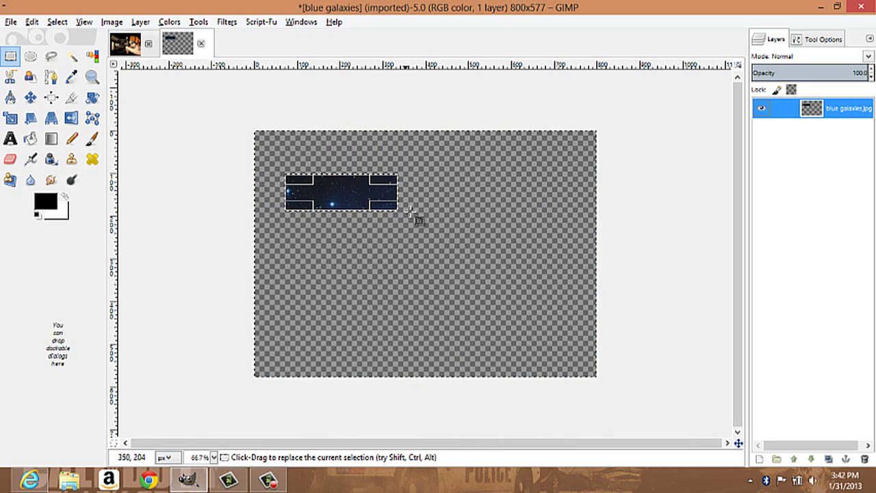
Undo the clear to restore the galaxy image and remove the selection
{"action": "right_click", "coordinate": [357, 197]}
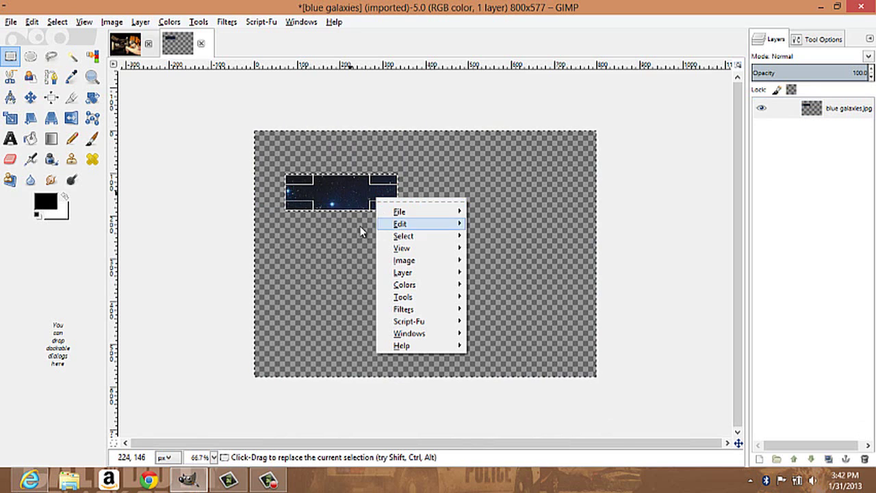
{"action": "left_click", "coordinate": [456, 171]}
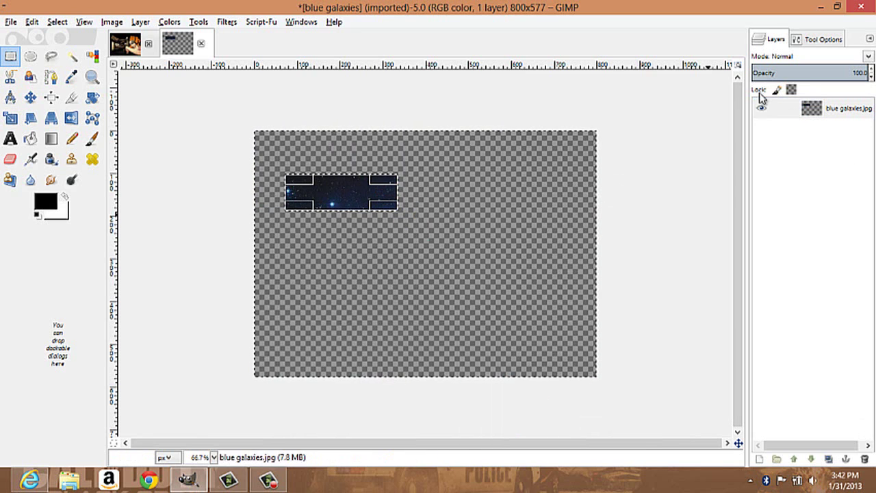
{"action": "left_click", "coordinate": [32, 22]}
{"action": "left_click", "coordinate": [45, 38]}
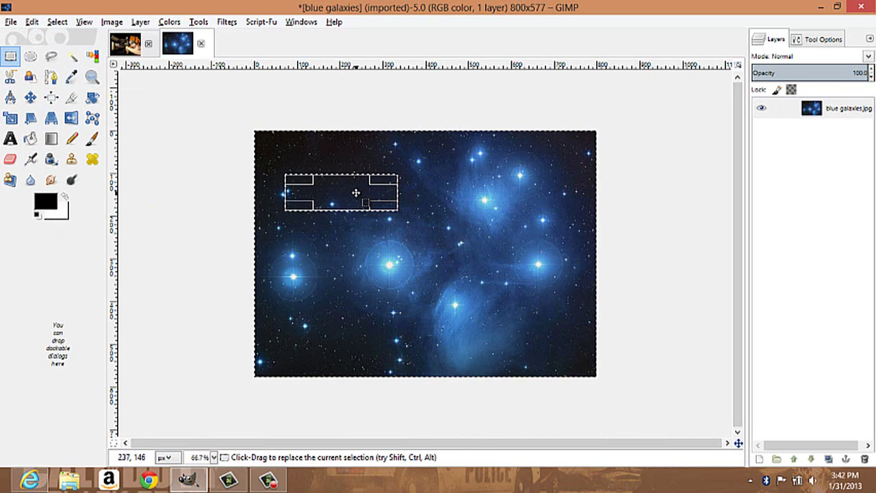
{"action": "left_click", "coordinate": [57, 22]}
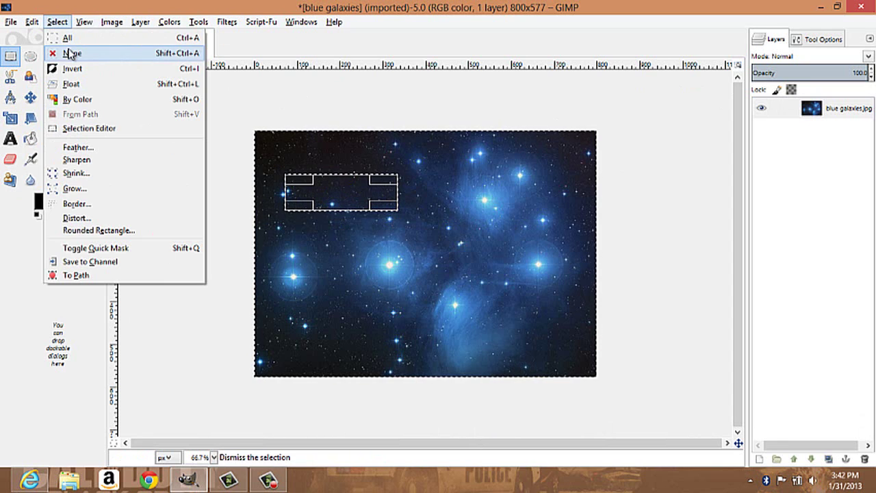
{"action": "left_click", "coordinate": [68, 54]}
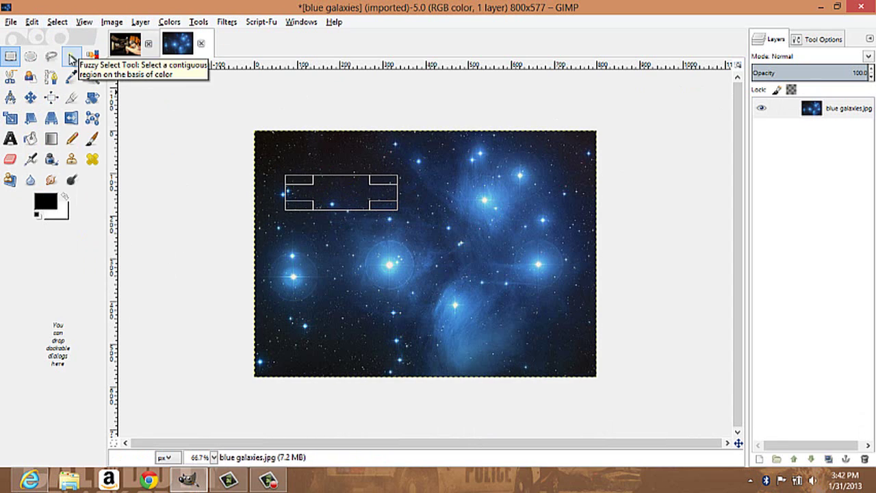
Draw an elliptical selection, reshape it into a tall thin ellipse, then discard it
{"action": "left_click", "coordinate": [30, 57]}
{"action": "left_click_drag", "start_coordinate": [298, 157], "coordinate": [424, 242]}
{"action": "mouse_move", "coordinate": [486, 256]}
{"action": "left_mouse_down"}
{"action": "mouse_move", "coordinate": [488, 279]}
{"action": "mouse_move", "coordinate": [365, 294]}
{"action": "mouse_move", "coordinate": [303, 289]}
{"action": "mouse_move", "coordinate": [289, 355]}
{"action": "mouse_move", "coordinate": [325, 258]}
{"action": "mouse_move", "coordinate": [320, 247]}
{"action": "left_mouse_up"}
{"action": "left_click", "coordinate": [53, 59]}
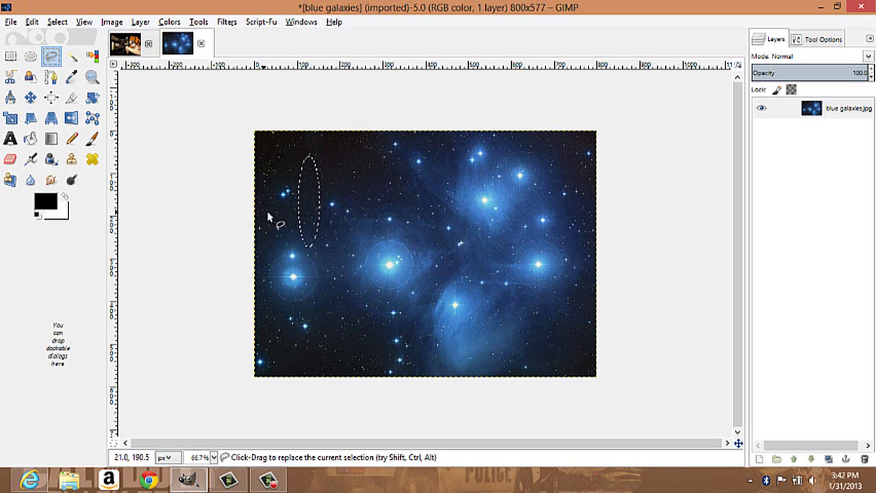
{"action": "left_click", "coordinate": [57, 22]}
{"action": "left_click", "coordinate": [68, 54]}
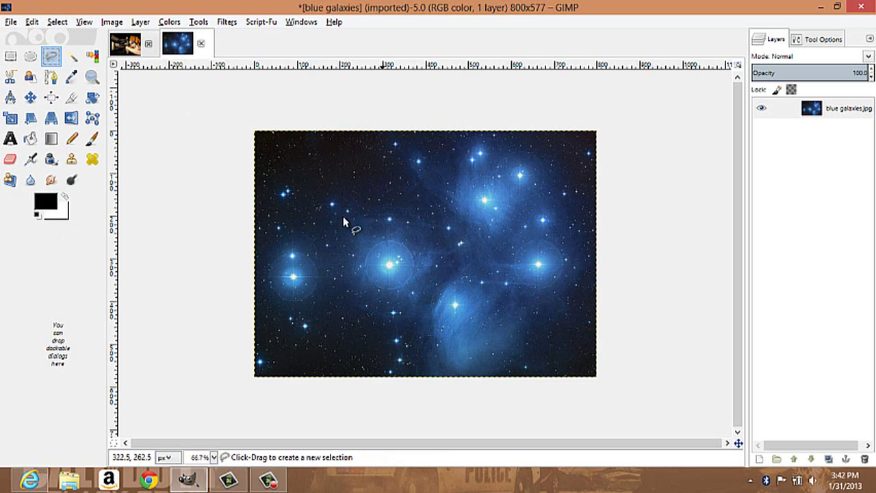
Draw a four-corner free-select polygon on the sky and clear it to transparency
{"action": "left_click", "coordinate": [324, 180]}
{"action": "left_click", "coordinate": [395, 187]}
{"action": "left_click", "coordinate": [395, 240]}
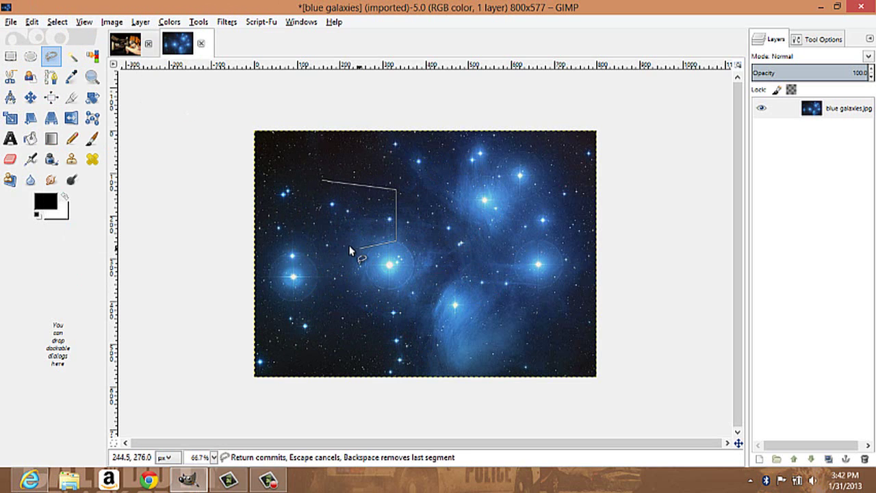
{"action": "left_click", "coordinate": [320, 194]}
{"action": "left_click", "coordinate": [324, 181]}
{"action": "key", "text": "Delete"}
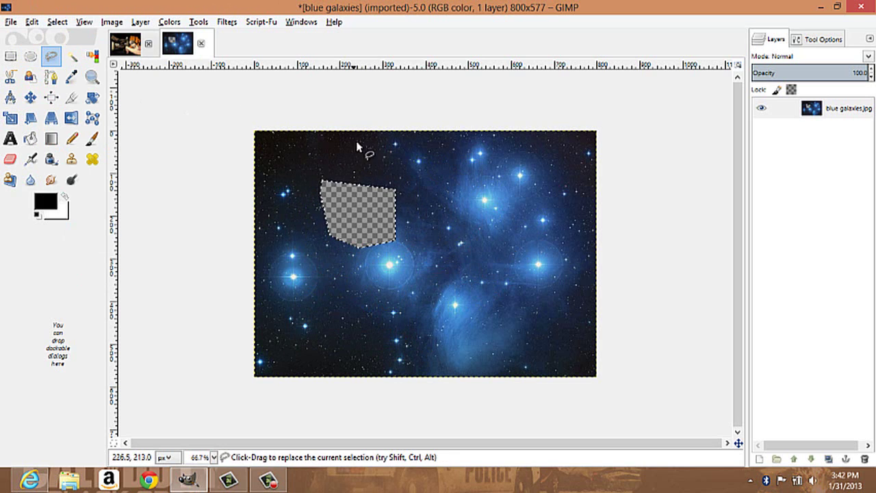
Undo the polygon clear and select the entire image
{"action": "left_click", "coordinate": [56, 22]}
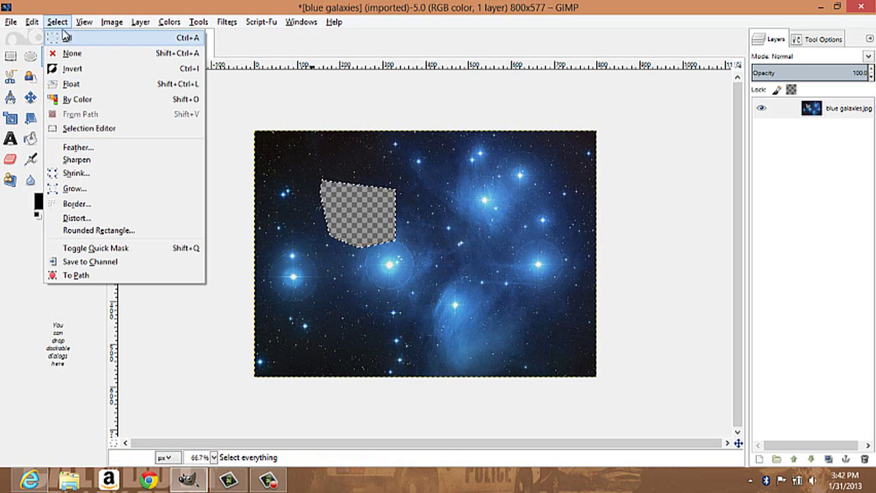
{"action": "left_click", "coordinate": [38, 35]}
{"action": "left_click", "coordinate": [57, 22]}
{"action": "left_click", "coordinate": [67, 38]}
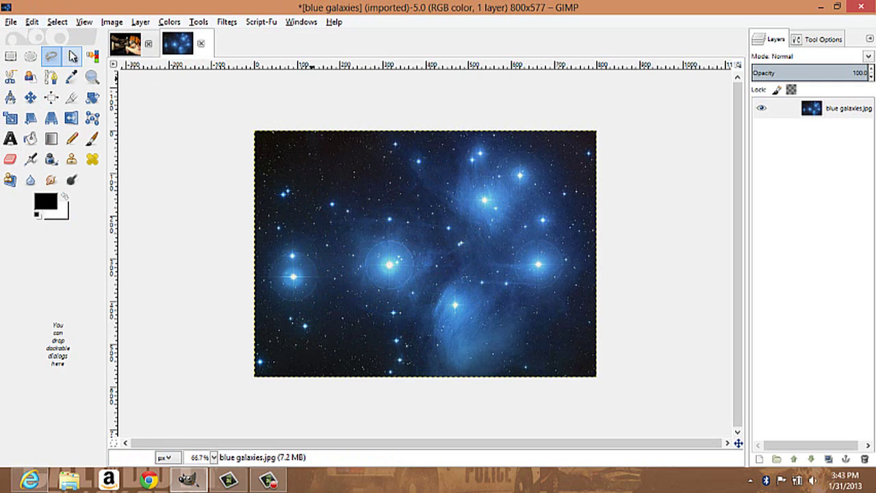
{"action": "left_click", "coordinate": [72, 59]}
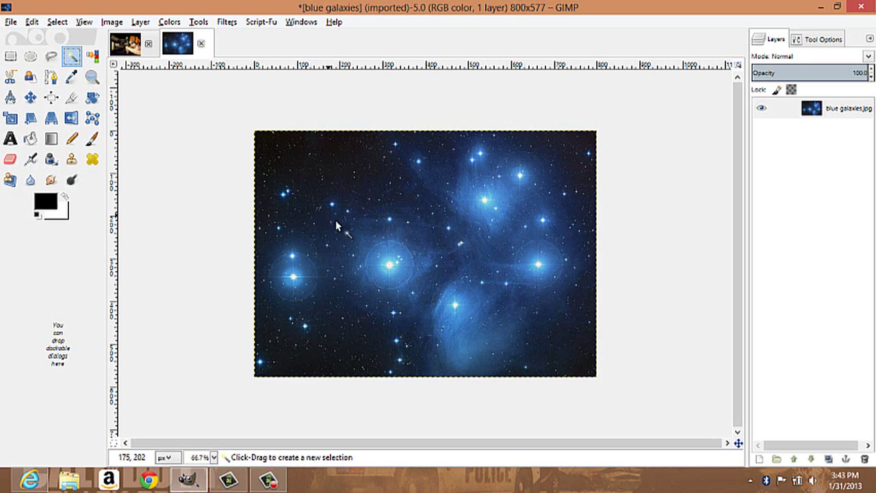
{"action": "left_click", "coordinate": [274, 170]}
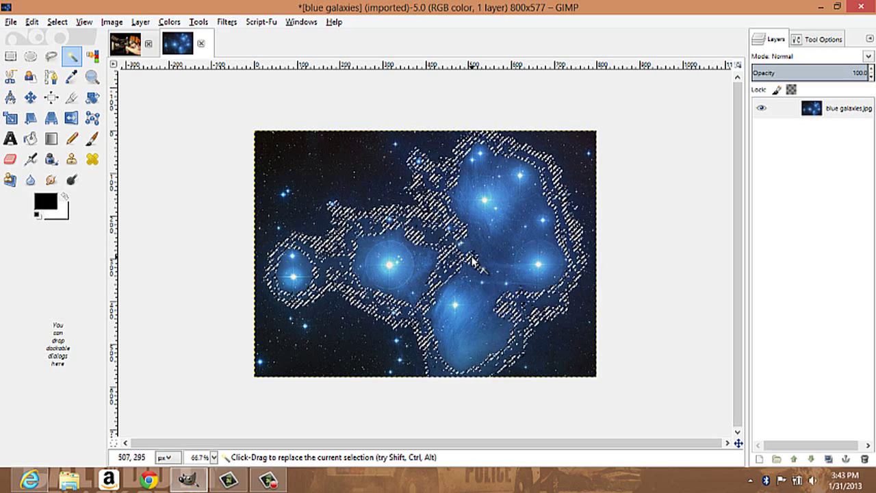
{"action": "key", "text": "Delete"}
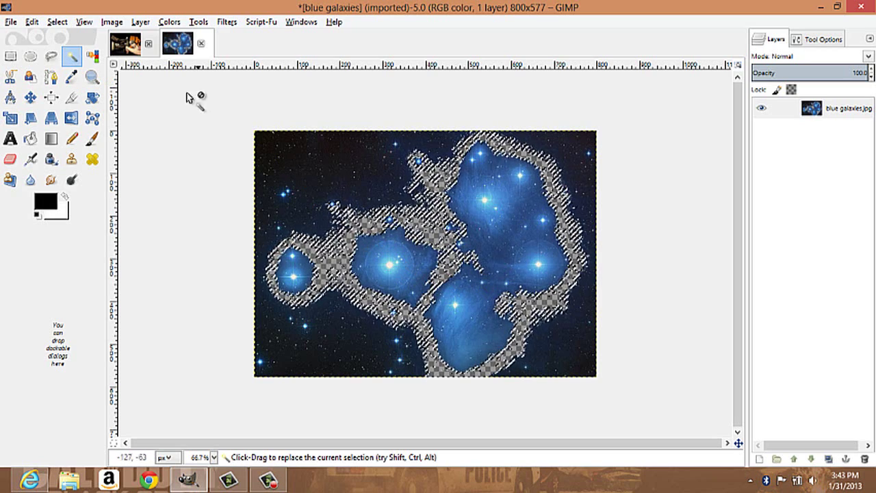
{"action": "left_click", "coordinate": [33, 22]}
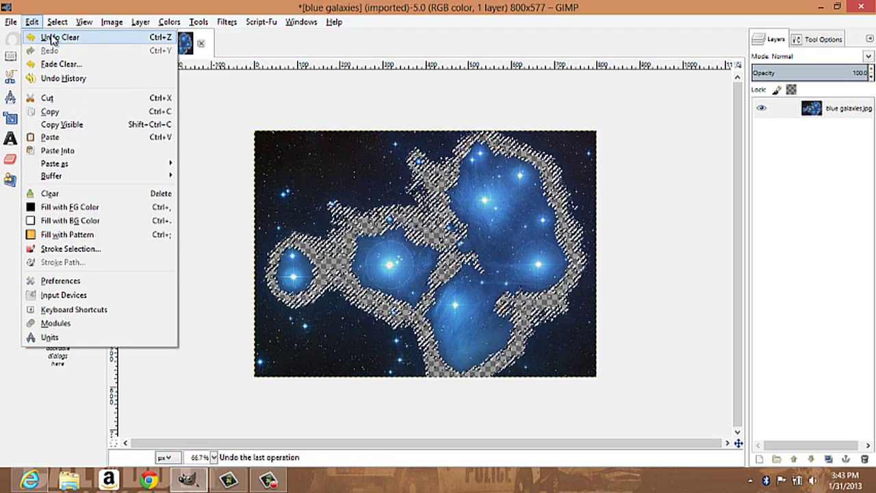
{"action": "left_click", "coordinate": [51, 37]}
{"action": "left_click", "coordinate": [57, 22]}
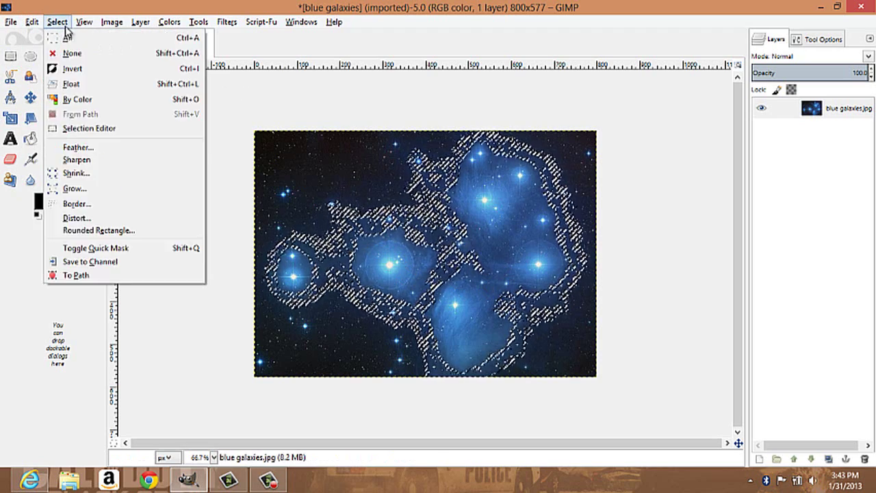
{"action": "left_click", "coordinate": [72, 54]}
{"action": "left_click", "coordinate": [11, 22]}
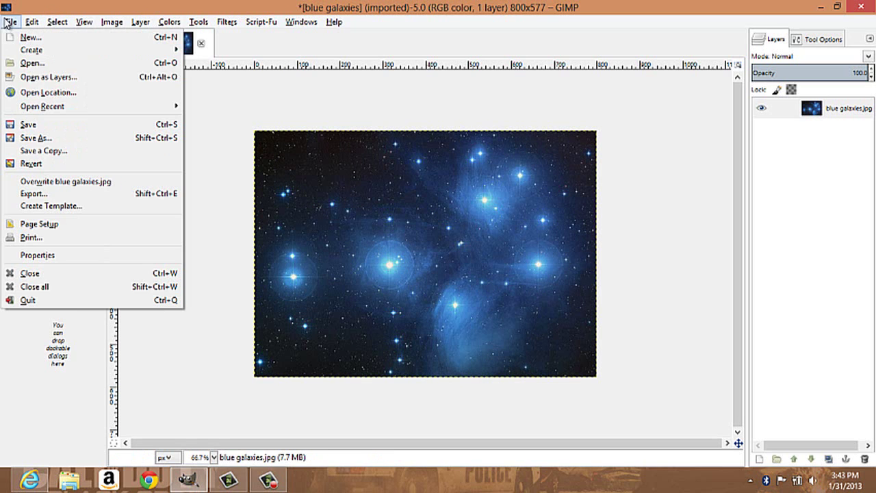
Open Zombie.jpg in a new tab
{"action": "left_click", "coordinate": [31, 63]}
{"action": "scroll", "coordinate": [397, 260], "scroll_direction": "down", "scroll_amount": 5}
{"action": "scroll", "coordinate": [383, 232], "scroll_direction": "down", "scroll_amount": 10}
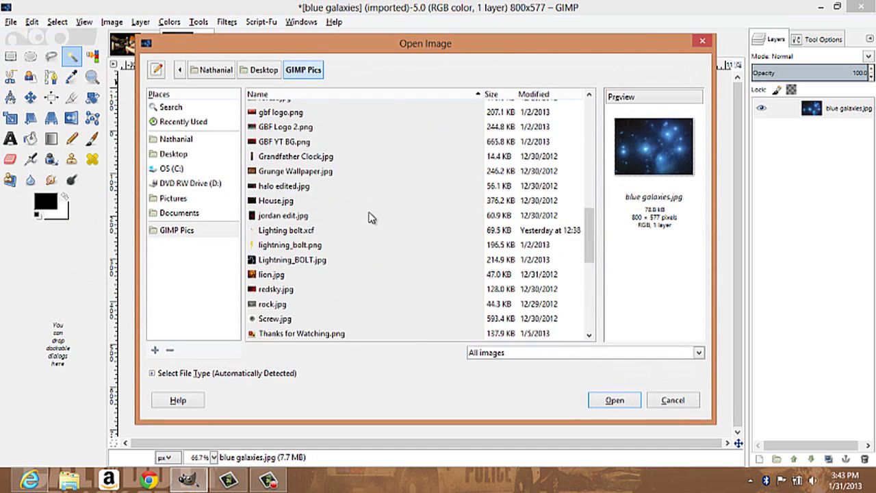
{"action": "left_click", "coordinate": [287, 290]}
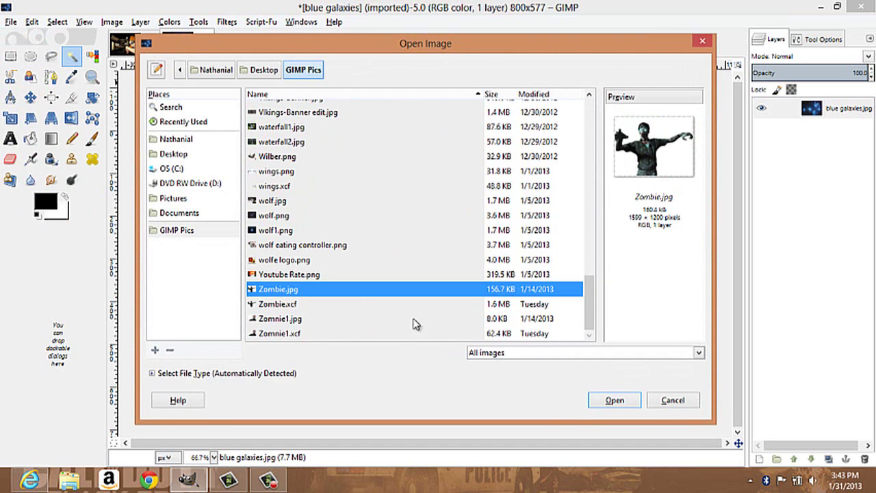
{"action": "left_click", "coordinate": [613, 400]}
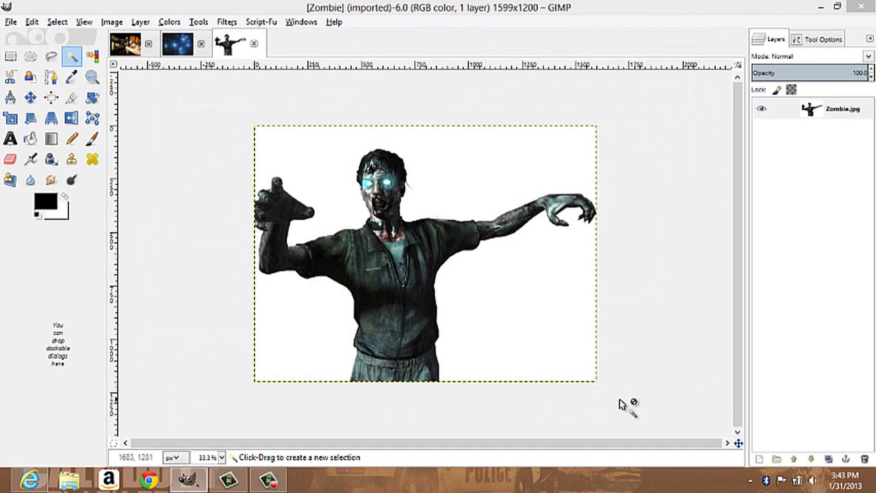
Fuzzy-select the white background, add an alpha channel, and delete both white areas
{"action": "left_click", "coordinate": [457, 198]}
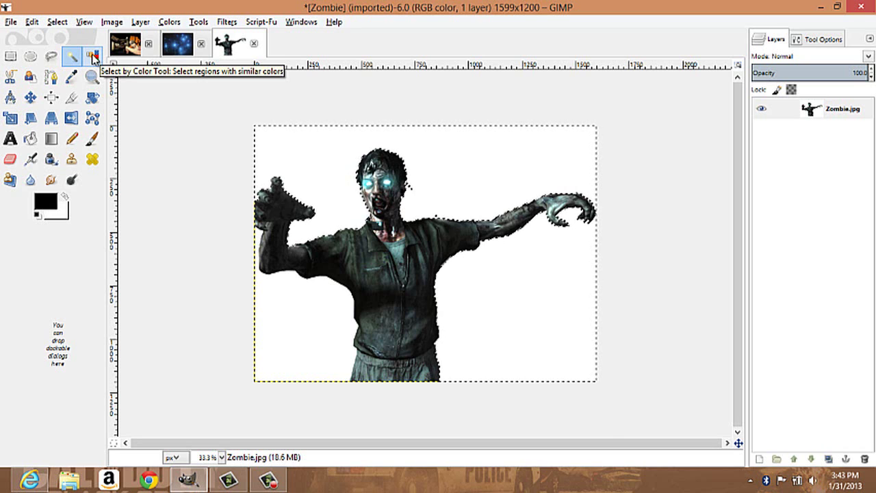
{"action": "left_click", "coordinate": [819, 110]}
{"action": "right_click", "coordinate": [819, 109]}
{"action": "left_click", "coordinate": [715, 392]}
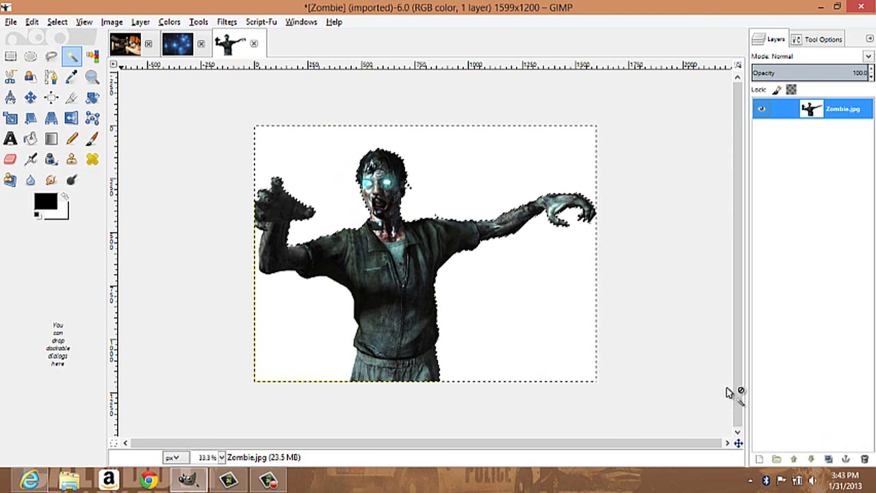
{"action": "key", "text": "Delete"}
{"action": "left_click", "coordinate": [305, 331]}
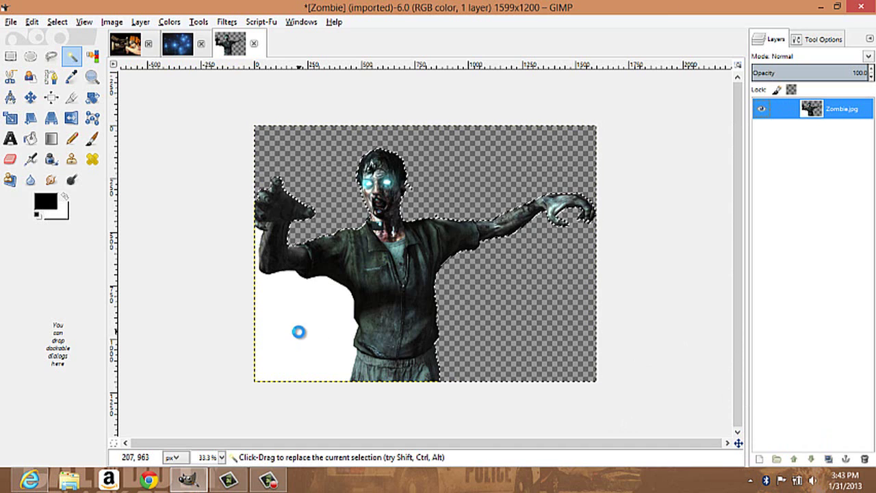
{"action": "key", "text": "Delete"}
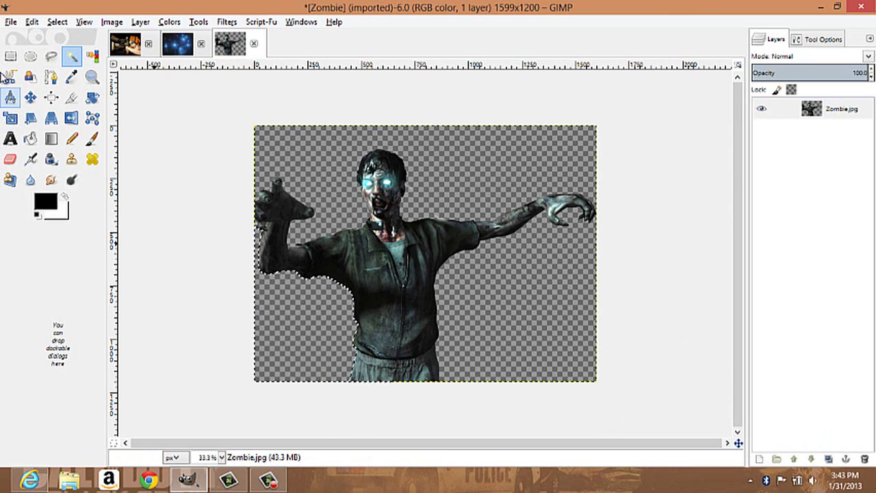
{"action": "left_click", "coordinate": [93, 55]}
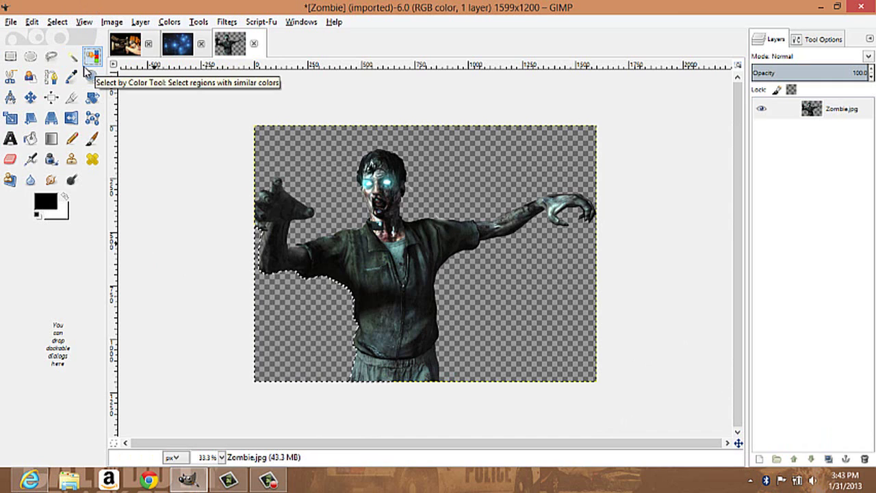
{"action": "left_click", "coordinate": [11, 77]}
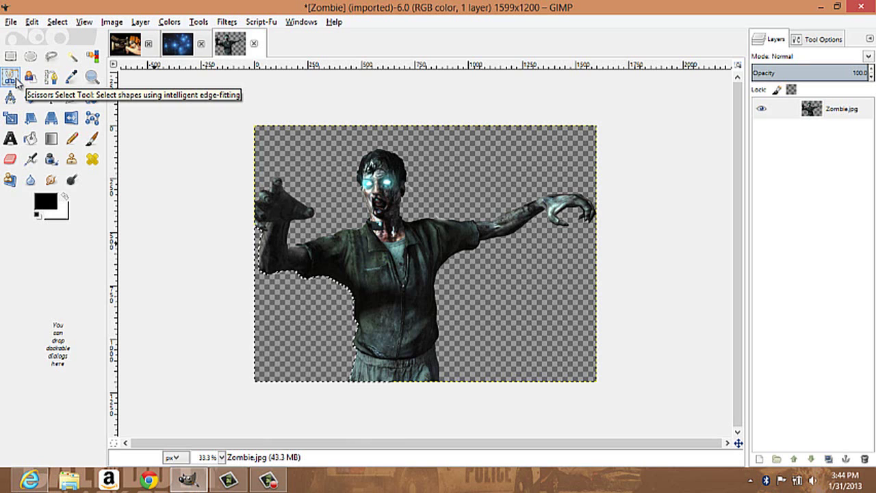
{"action": "left_click", "coordinate": [290, 247]}
{"action": "left_click", "coordinate": [297, 243]}
{"action": "left_click", "coordinate": [306, 242]}
{"action": "left_click", "coordinate": [314, 242]}
{"action": "left_click", "coordinate": [324, 236]}
{"action": "left_click", "coordinate": [333, 233]}
{"action": "left_click", "coordinate": [343, 231]}
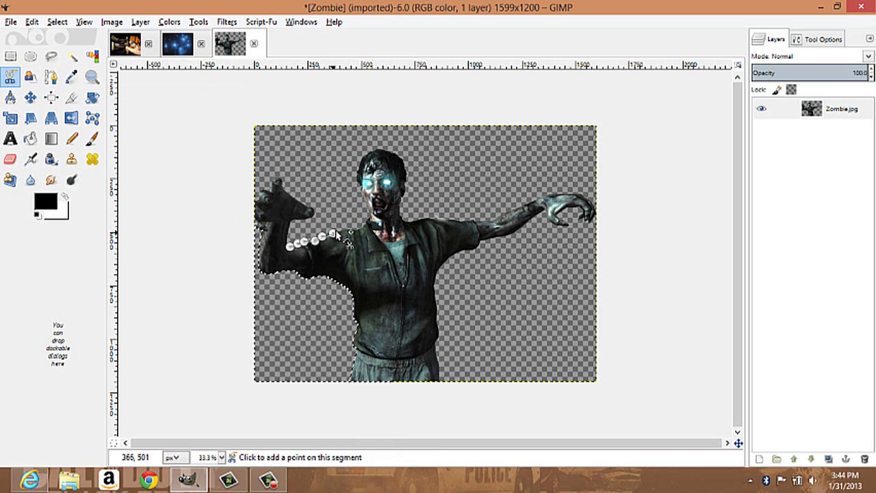
{"action": "left_click", "coordinate": [349, 226]}
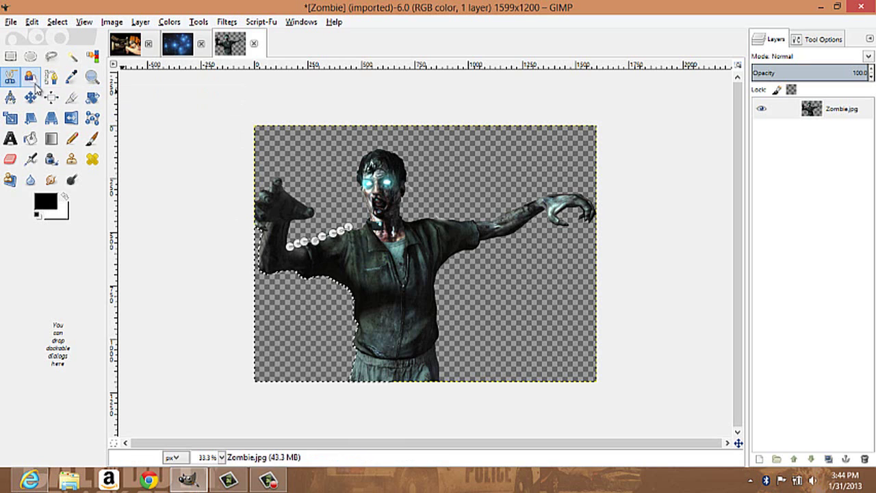
{"action": "left_click", "coordinate": [58, 22]}
{"action": "left_click", "coordinate": [77, 54]}
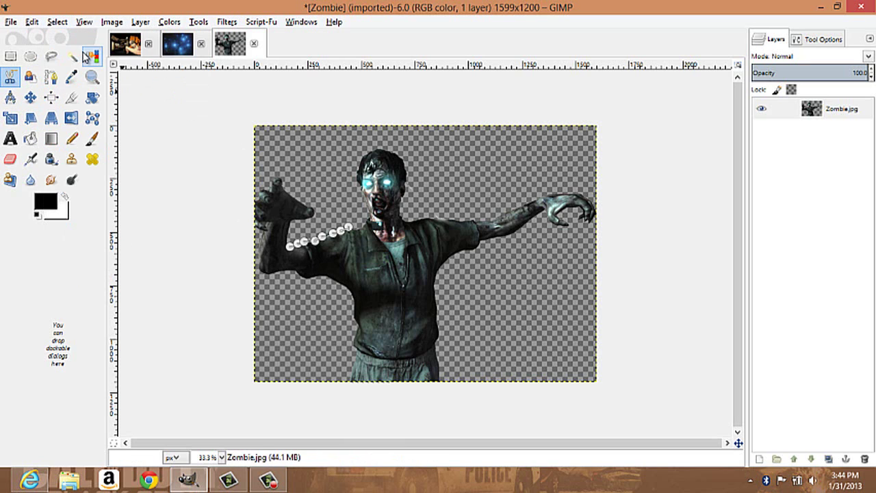
{"action": "left_click", "coordinate": [31, 79]}
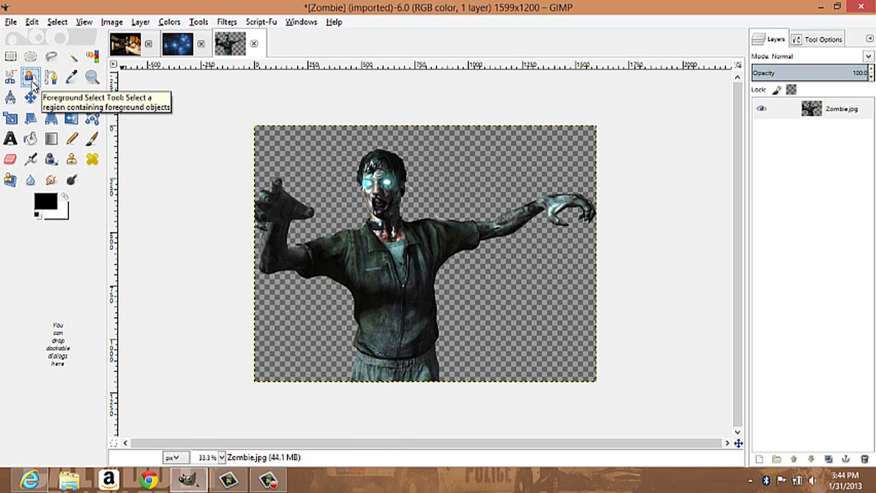
{"action": "left_click", "coordinate": [52, 79]}
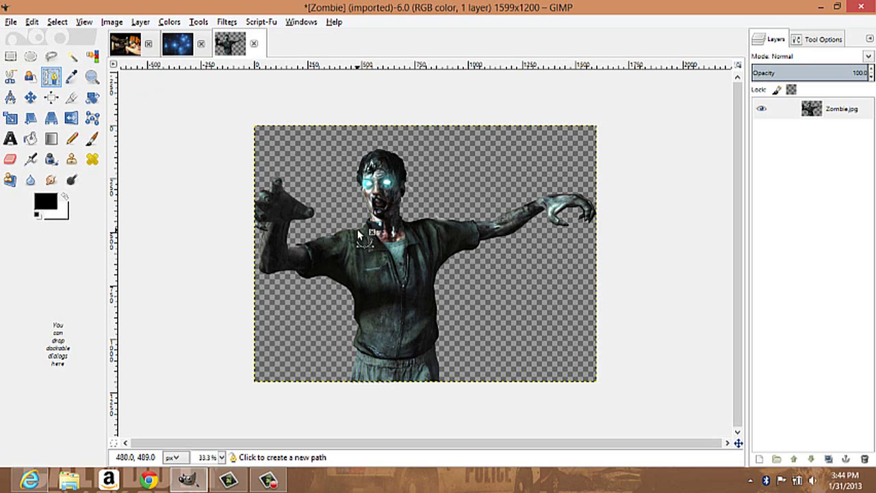
{"action": "left_click", "coordinate": [74, 99]}
{"action": "left_click_drag", "start_coordinate": [293, 152], "coordinate": [493, 356]}
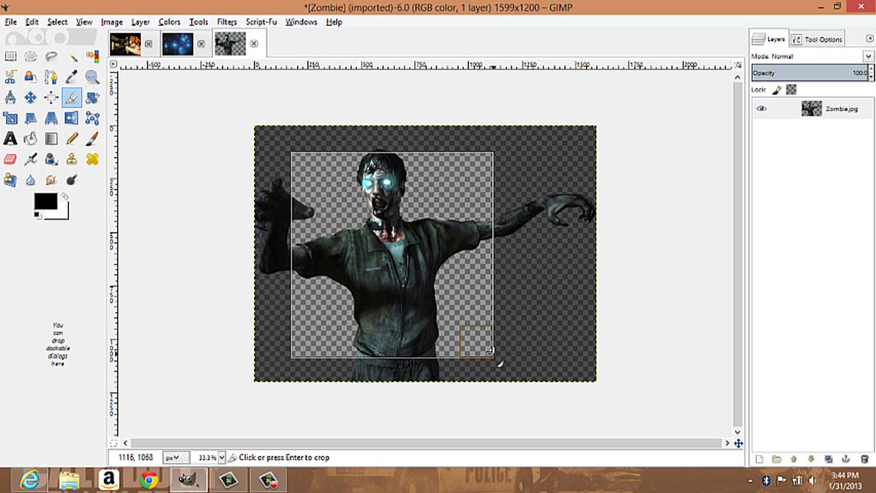
{"action": "left_click", "coordinate": [57, 21]}
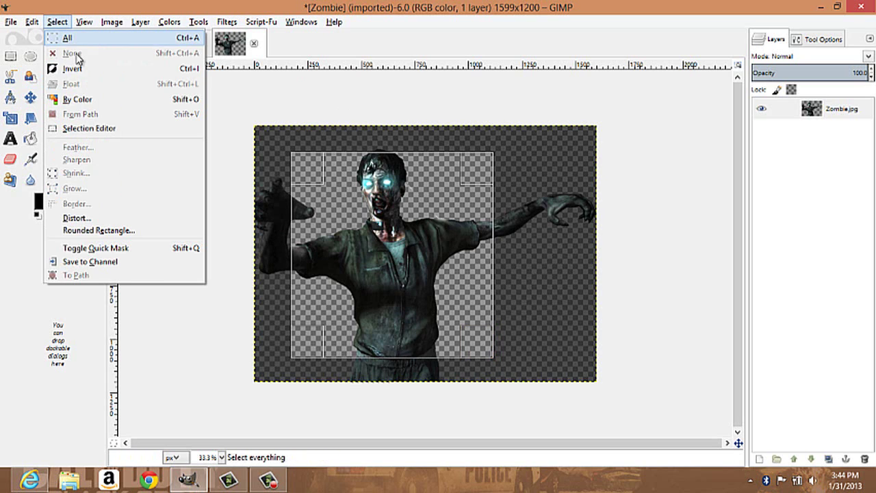
{"action": "left_click", "coordinate": [222, 90]}
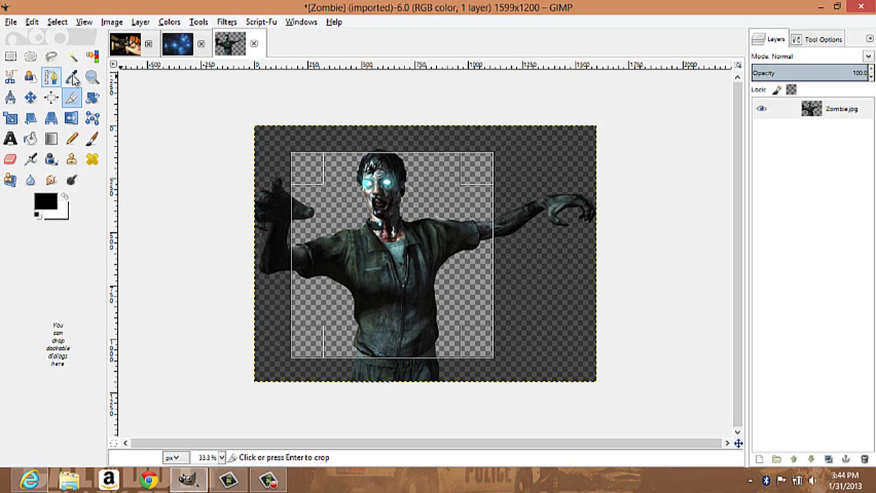
{"action": "left_click", "coordinate": [823, 39]}
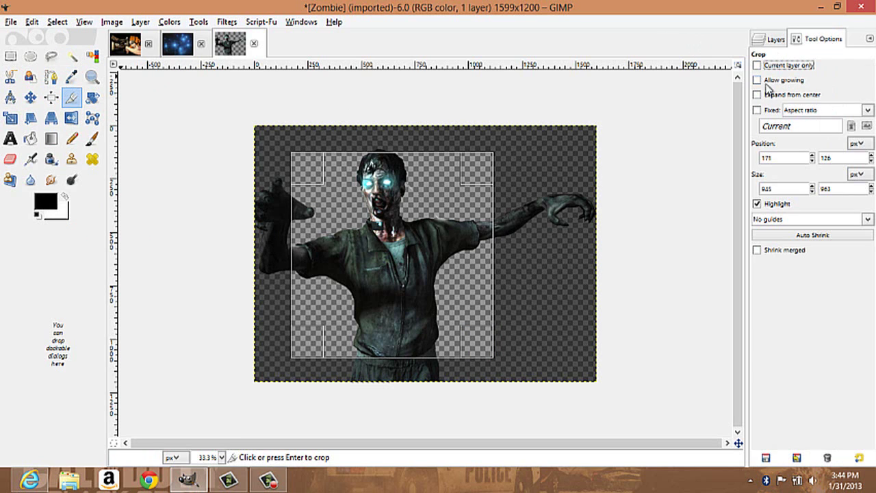
{"action": "left_click", "coordinate": [771, 39]}
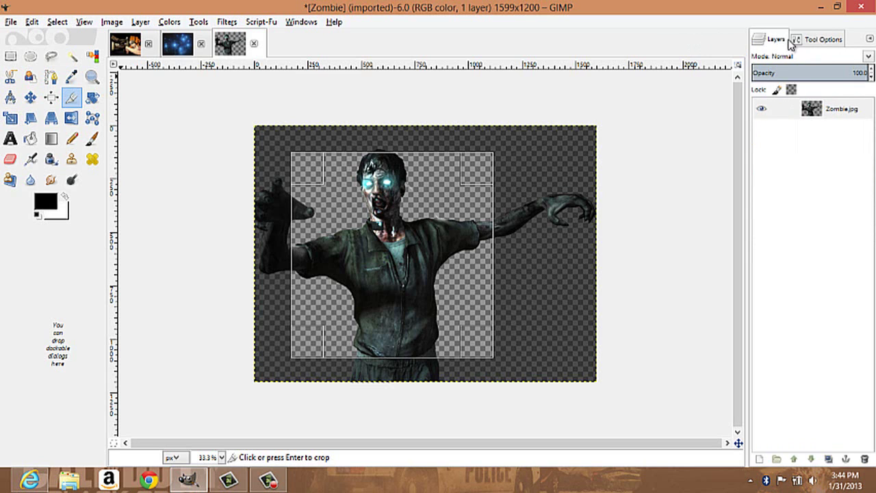
{"action": "left_click", "coordinate": [51, 97]}
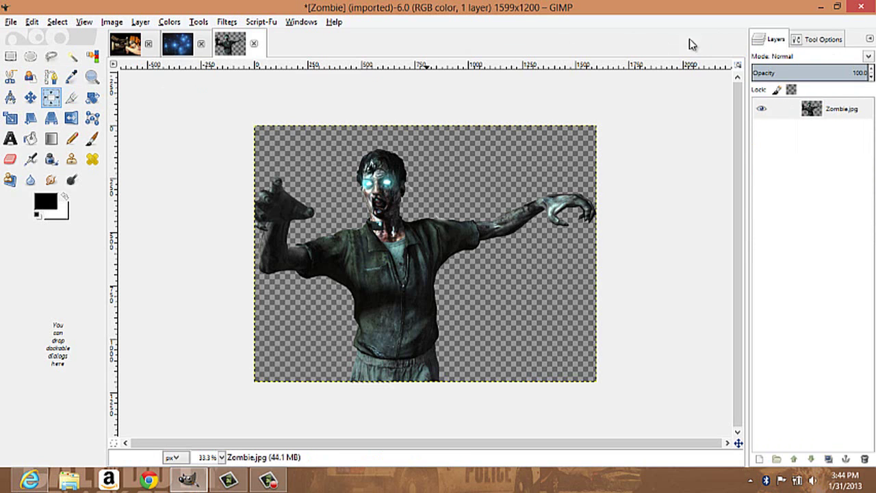
{"action": "left_click", "coordinate": [823, 41]}
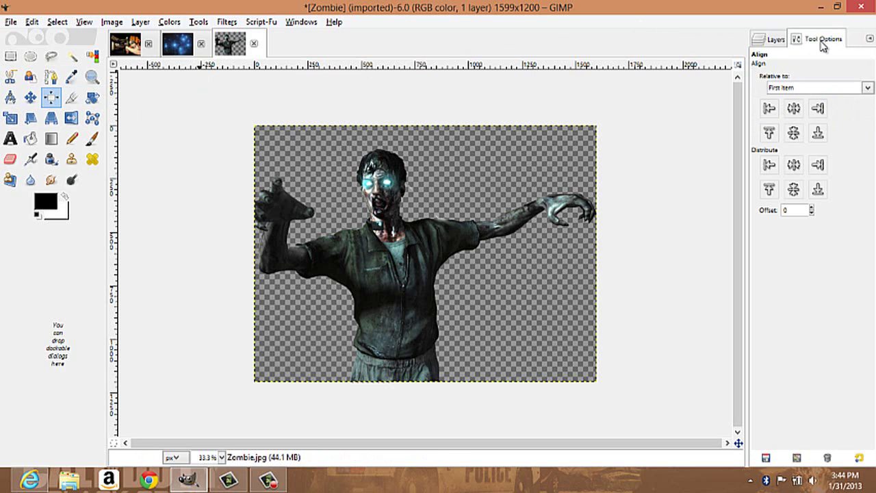
{"action": "left_click", "coordinate": [768, 41]}
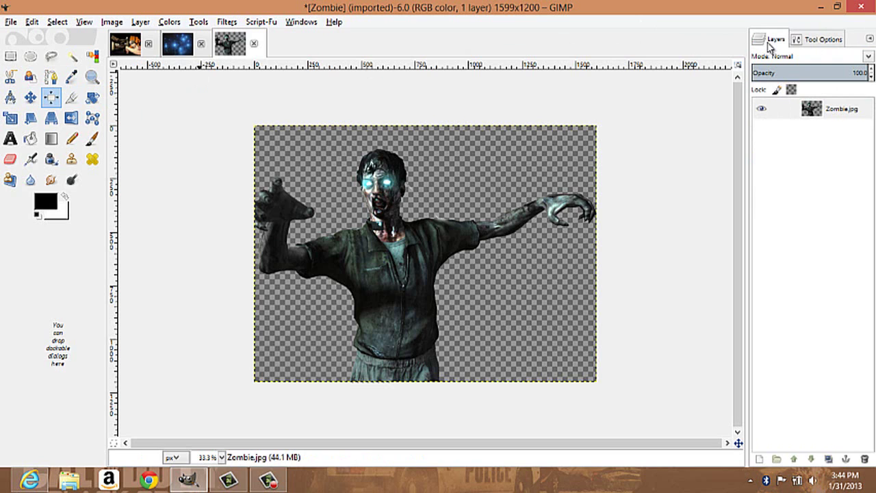
{"action": "left_click", "coordinate": [869, 41]}
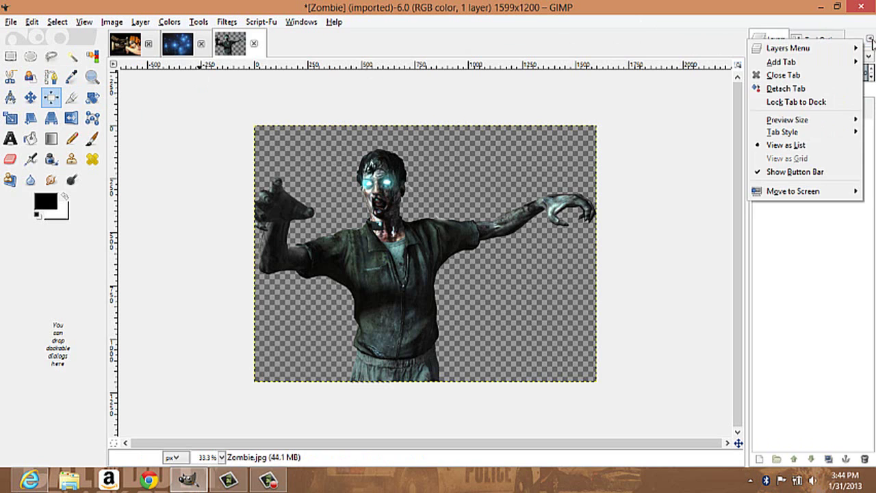
{"action": "mouse_move", "coordinate": [806, 65]}
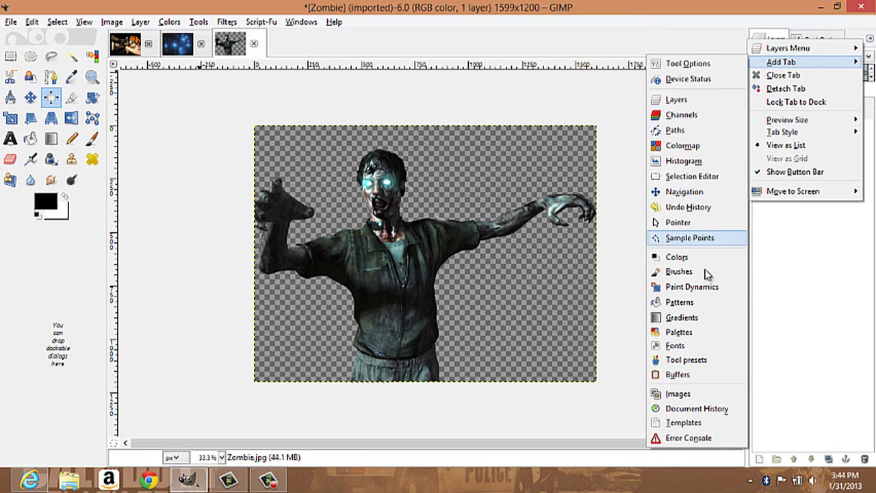
{"action": "left_click", "coordinate": [781, 306]}
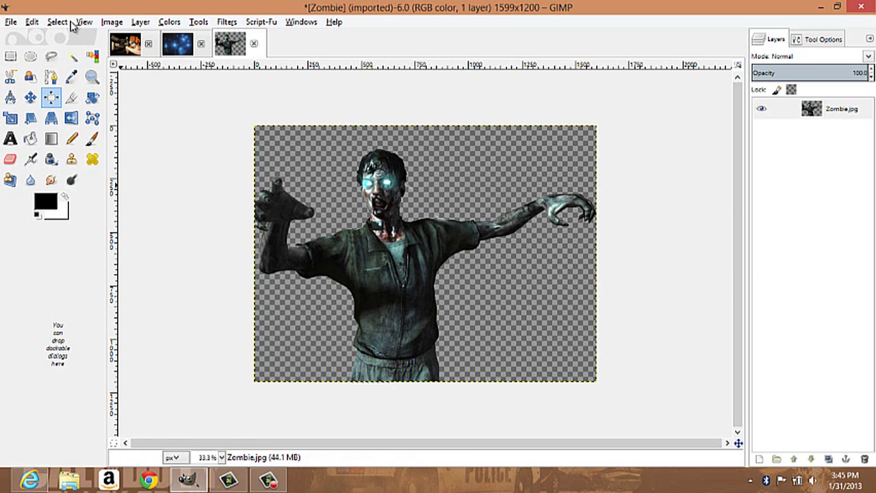
{"action": "left_click", "coordinate": [8, 22]}
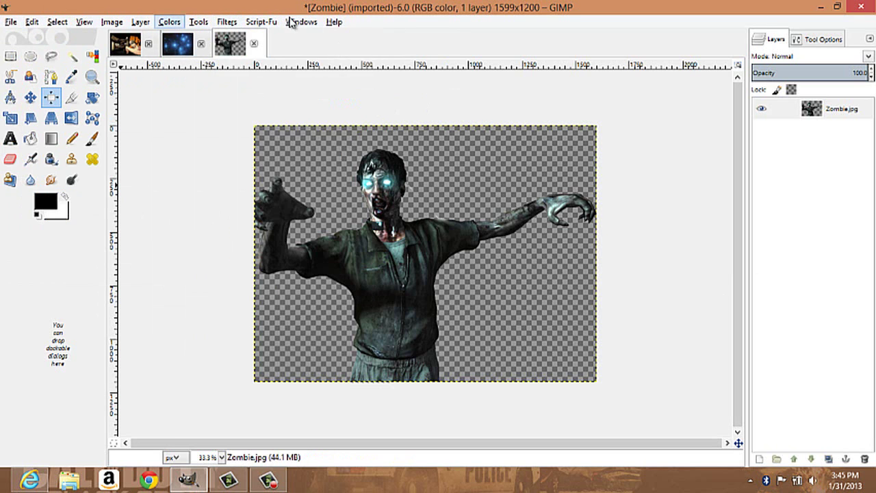
{"action": "mouse_move", "coordinate": [270, 23]}
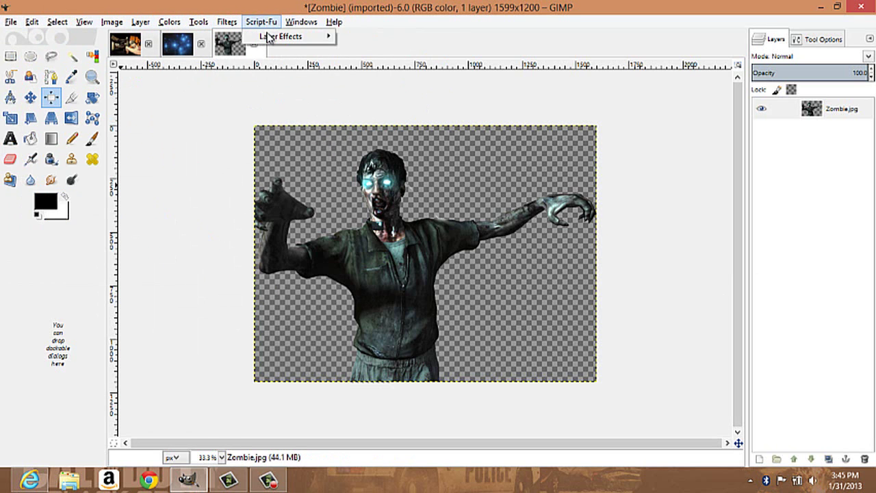
{"action": "left_click", "coordinate": [653, 180]}
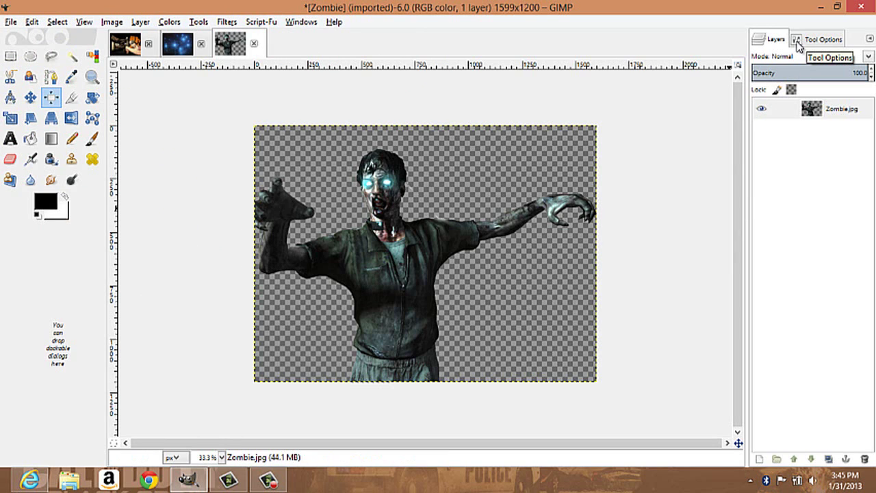
Place a three-anchor path on the zombie's chest with the Paths tool
{"action": "left_click", "coordinate": [51, 76]}
{"action": "left_click", "coordinate": [410, 268]}
{"action": "left_click", "coordinate": [422, 308]}
{"action": "left_click", "coordinate": [381, 288]}
{"action": "left_click", "coordinate": [410, 268]}
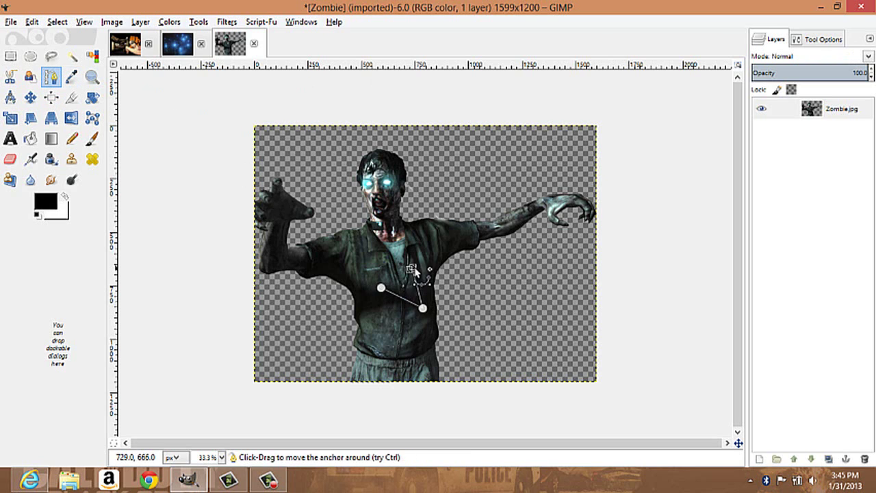
Invert the selection, clear it, then undo the clear to restore the zombie
{"action": "left_click", "coordinate": [57, 22]}
{"action": "left_click", "coordinate": [65, 66]}
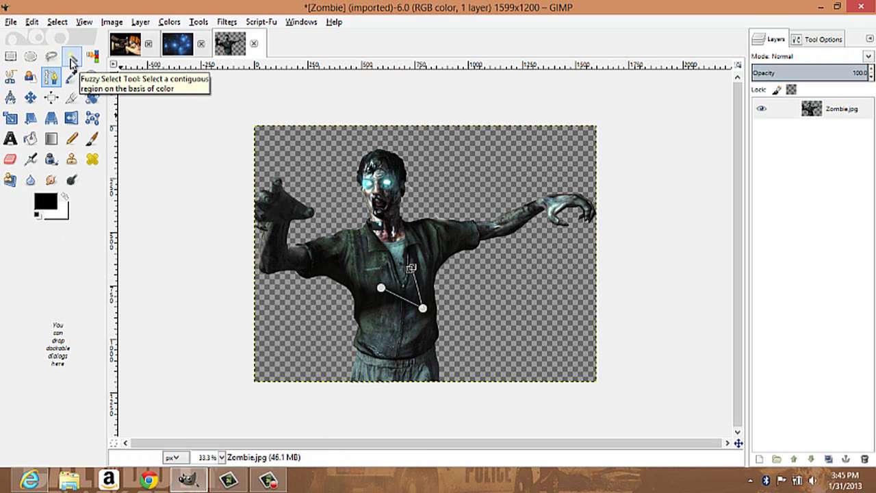
{"action": "key", "text": "Delete"}
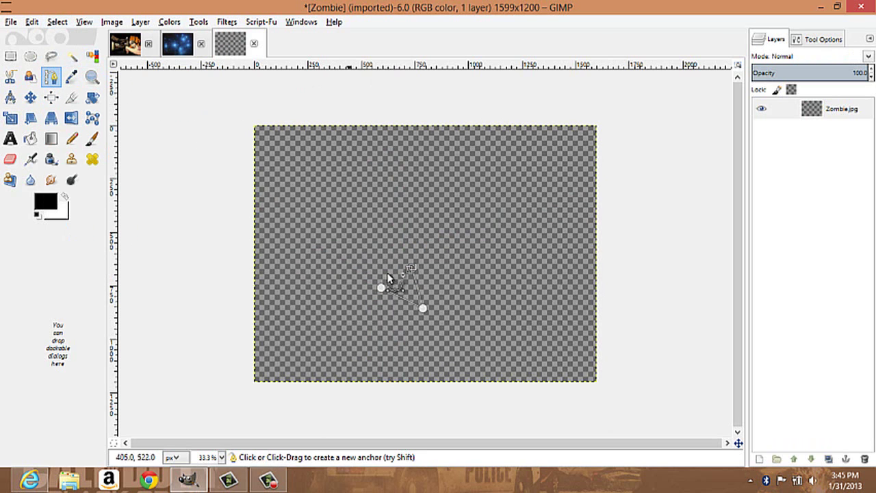
{"action": "left_click", "coordinate": [32, 22]}
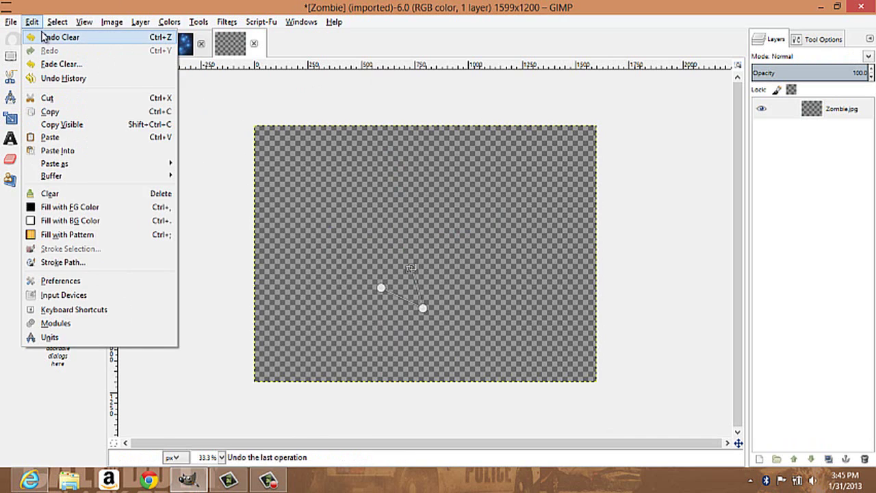
{"action": "left_click", "coordinate": [42, 35]}
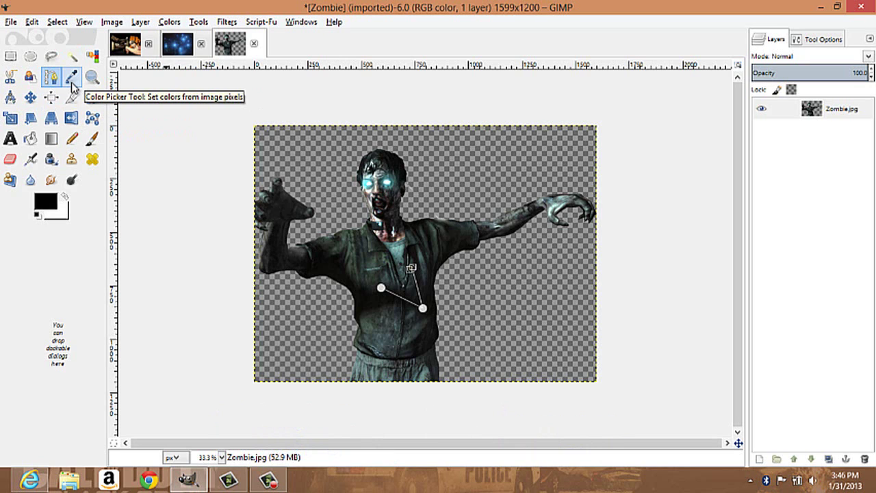
Zoom in on the zombie, then reset the view zoom to 33.3%
{"action": "left_click", "coordinate": [92, 77]}
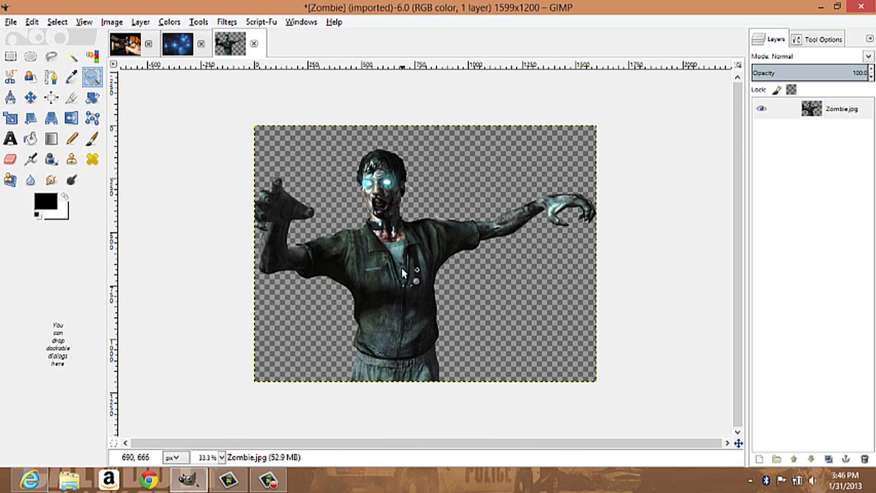
{"action": "left_click", "coordinate": [403, 269]}
{"action": "left_click", "coordinate": [385, 273]}
{"action": "right_click", "coordinate": [385, 271]}
{"action": "left_click", "coordinate": [376, 286]}
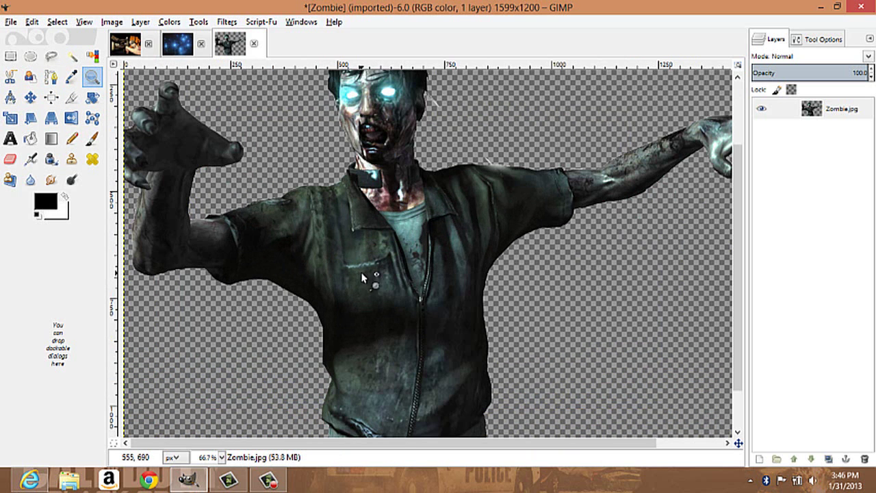
{"action": "left_click", "coordinate": [221, 457]}
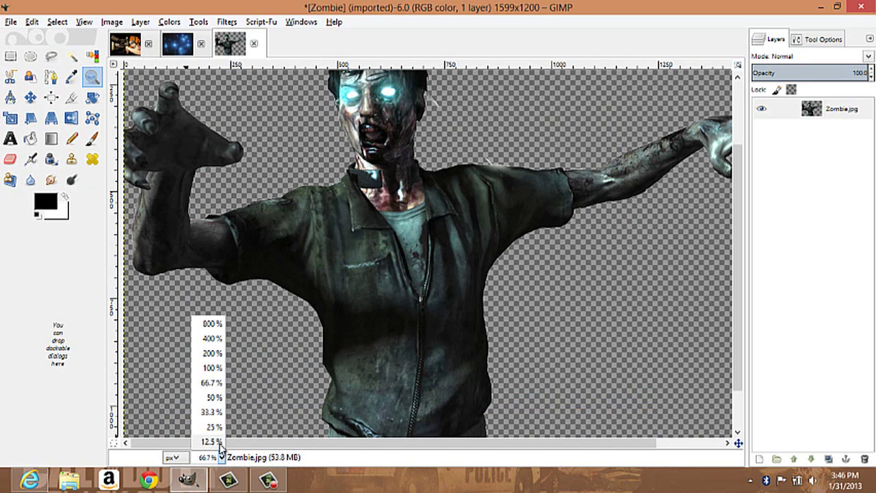
{"action": "left_click", "coordinate": [212, 383]}
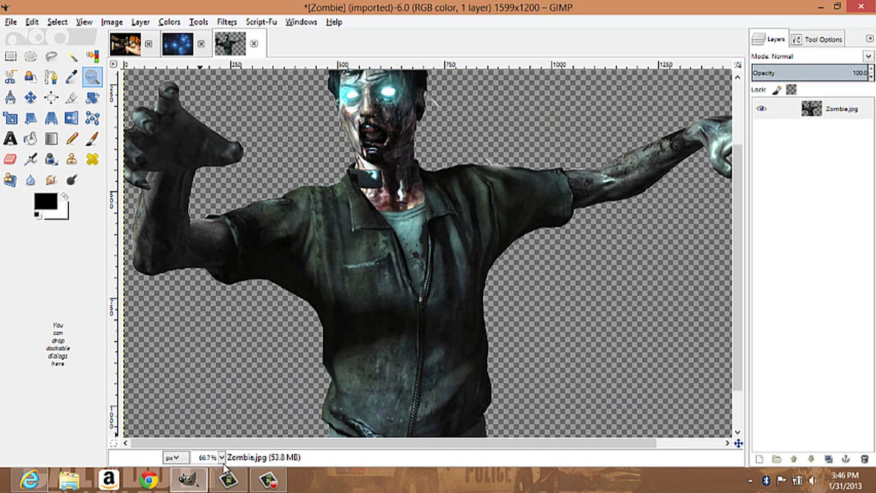
{"action": "left_click", "coordinate": [221, 457]}
{"action": "left_click", "coordinate": [211, 411]}
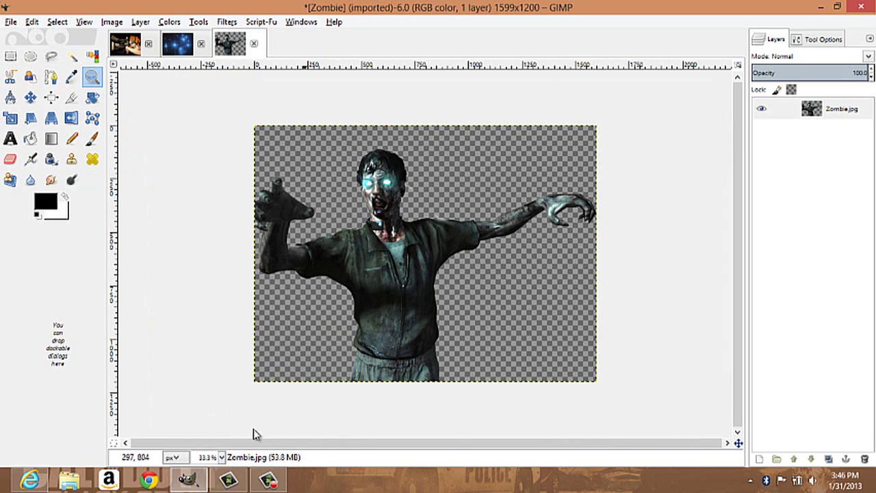
Keep pixels as the unit and measure a 280.6-pixel line across the zombie
{"action": "left_click", "coordinate": [175, 457]}
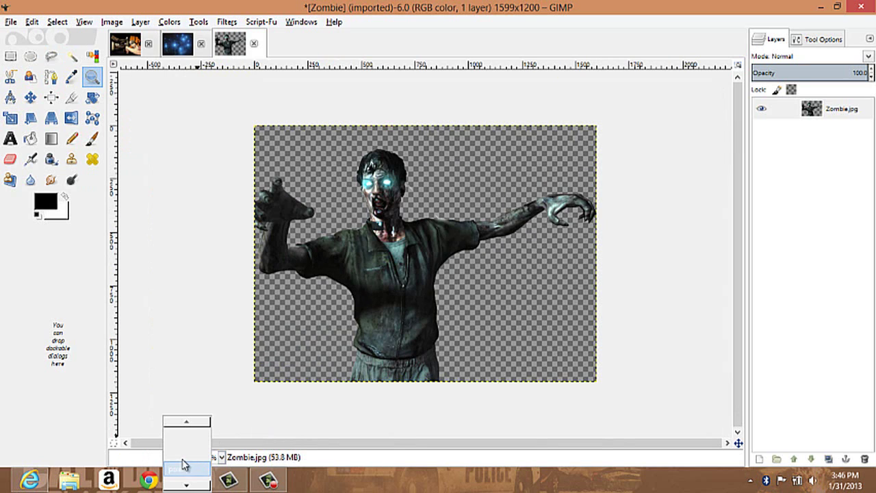
{"action": "left_click", "coordinate": [282, 433]}
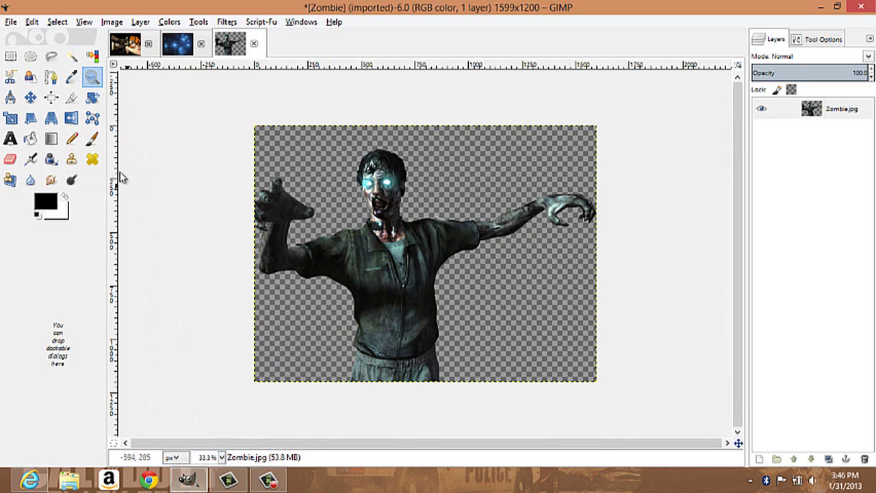
{"action": "left_click", "coordinate": [10, 99]}
{"action": "left_click_drag", "start_coordinate": [344, 275], "coordinate": [435, 287]}
Select the Align tool, view its options, then return to the Layers list
{"action": "left_click", "coordinate": [30, 97]}
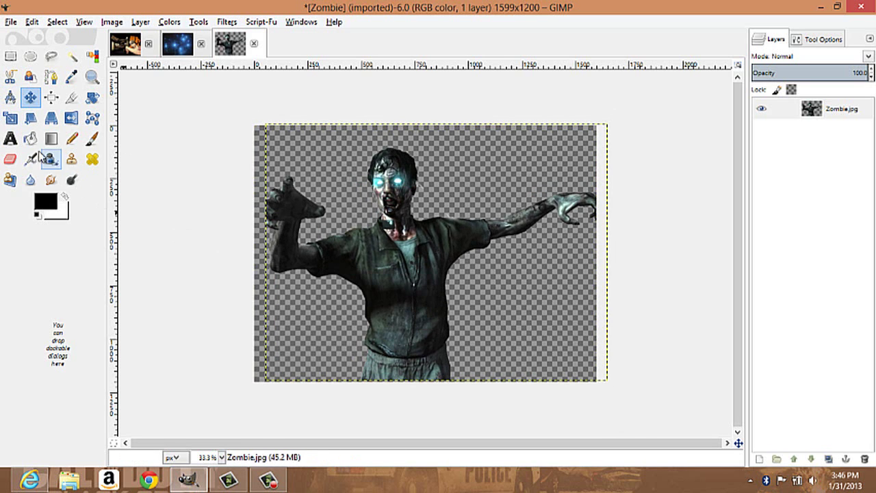
{"action": "left_click", "coordinate": [50, 99]}
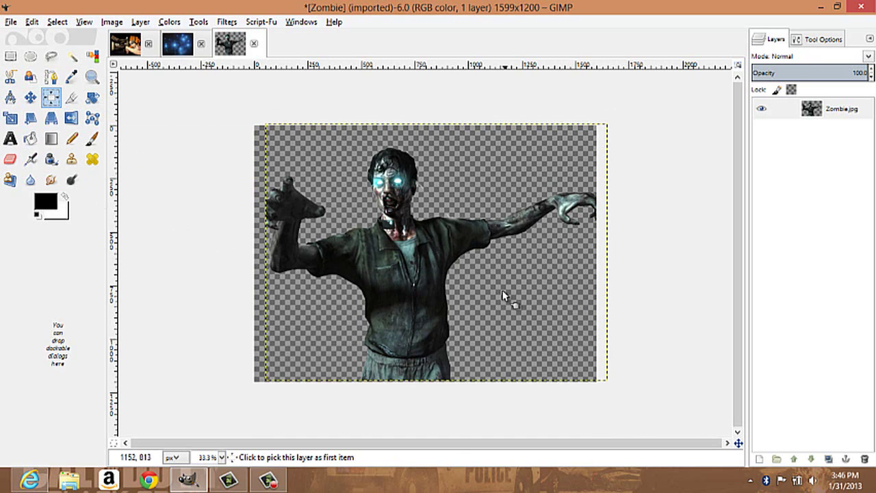
{"action": "left_click", "coordinate": [824, 40]}
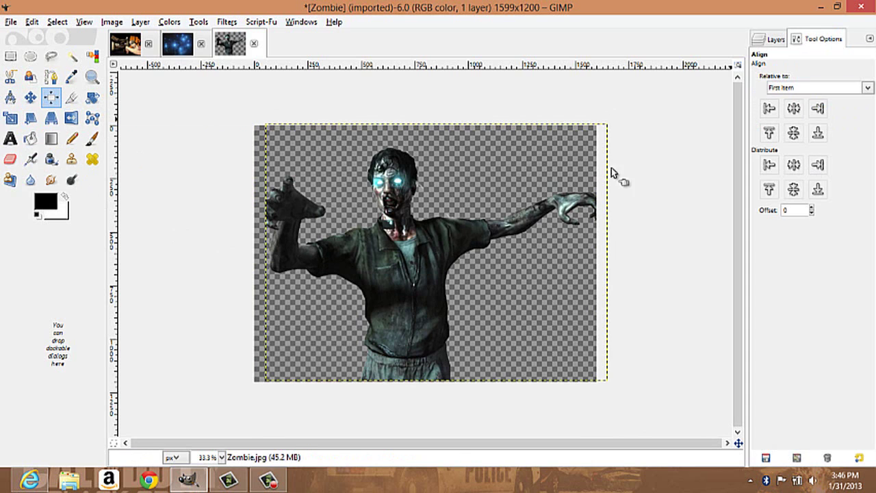
{"action": "left_click", "coordinate": [58, 22]}
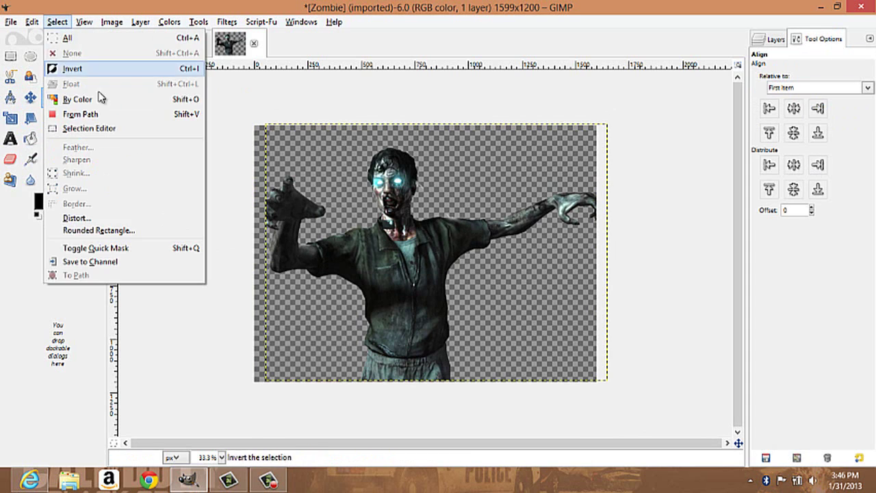
{"action": "left_click", "coordinate": [393, 262]}
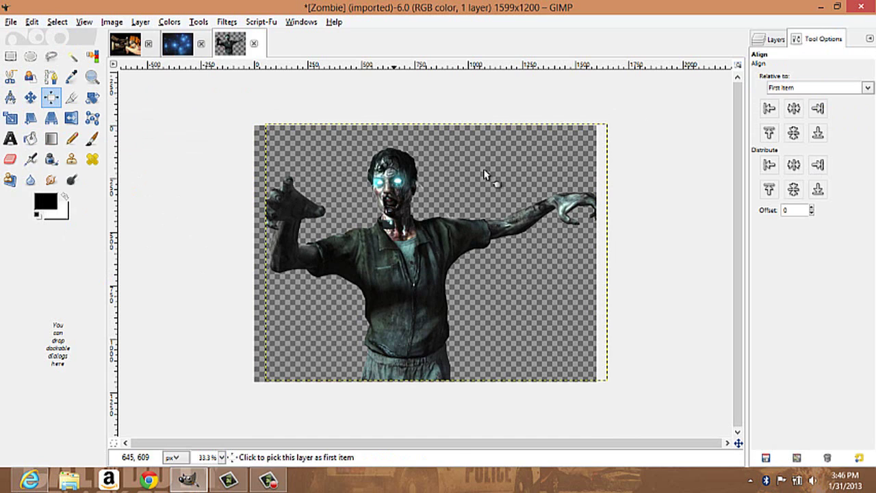
{"action": "left_click", "coordinate": [772, 40]}
Turn the Zombie.jpg layer's opaque pixels into a selection and show the alignment options
{"action": "left_click", "coordinate": [815, 115]}
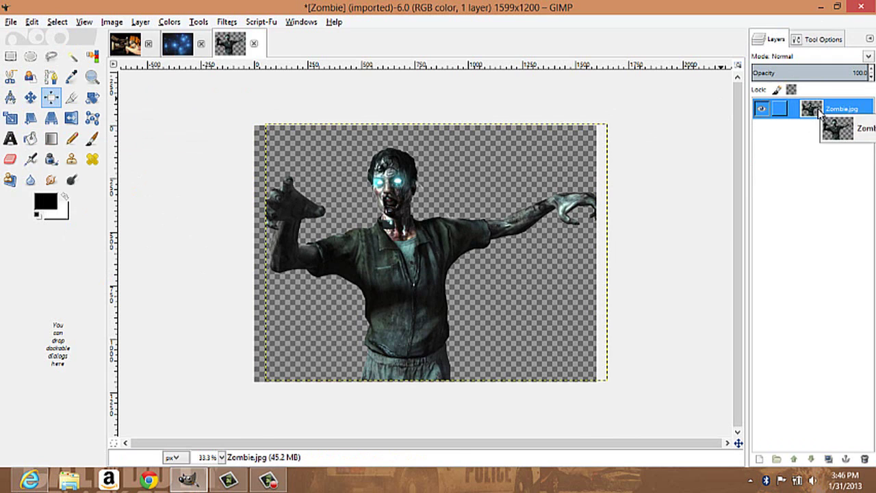
{"action": "right_click", "coordinate": [819, 115]}
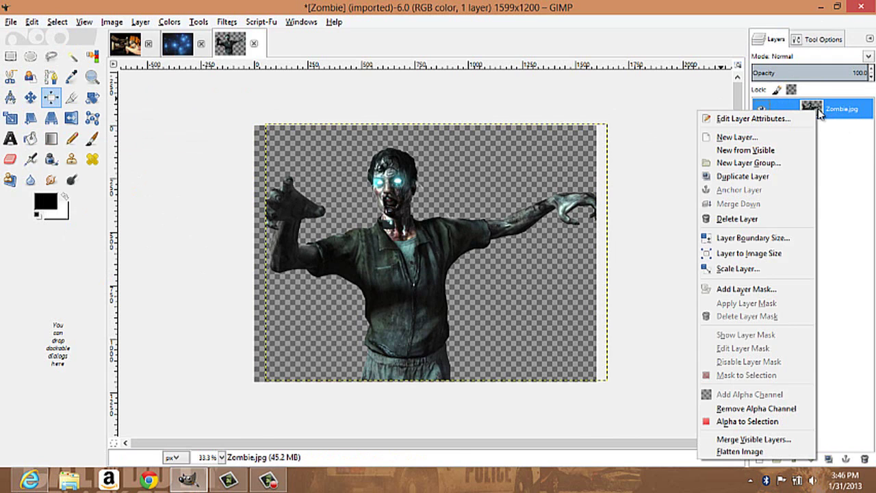
{"action": "left_click", "coordinate": [752, 422]}
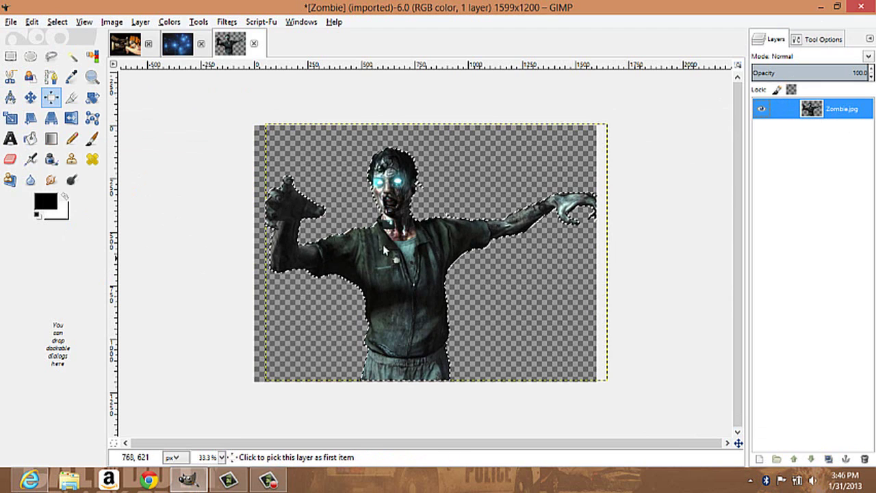
{"action": "left_click", "coordinate": [814, 41]}
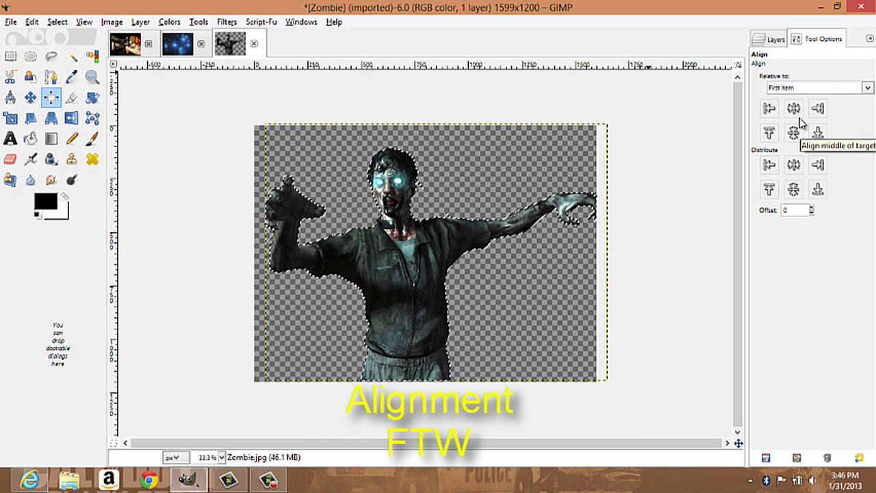
Cycle Relative to through Selection, Active path and Active channel, ending on Active layer
{"action": "left_click", "coordinate": [817, 87]}
{"action": "left_click", "coordinate": [790, 132]}
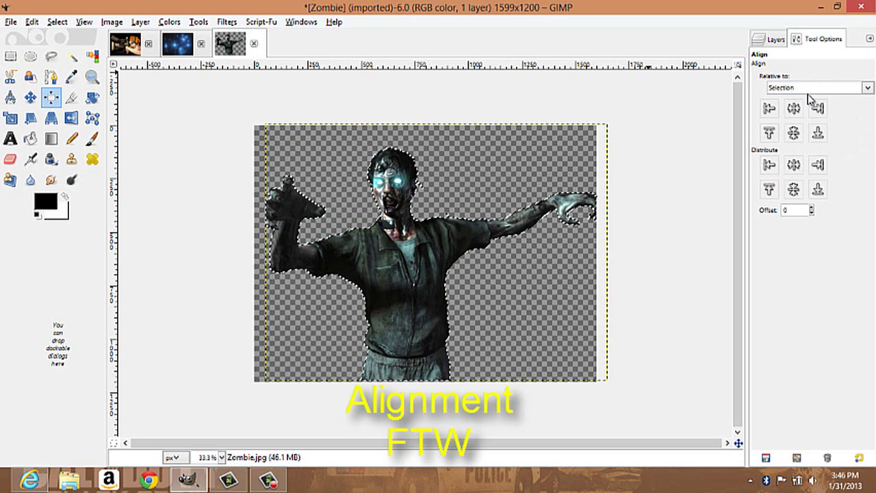
{"action": "left_click", "coordinate": [839, 90]}
{"action": "left_click", "coordinate": [839, 90]}
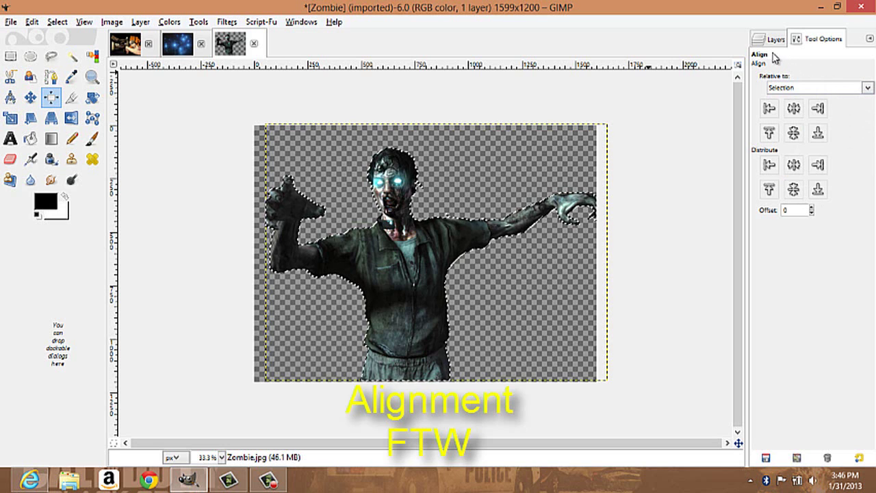
{"action": "left_click", "coordinate": [866, 89]}
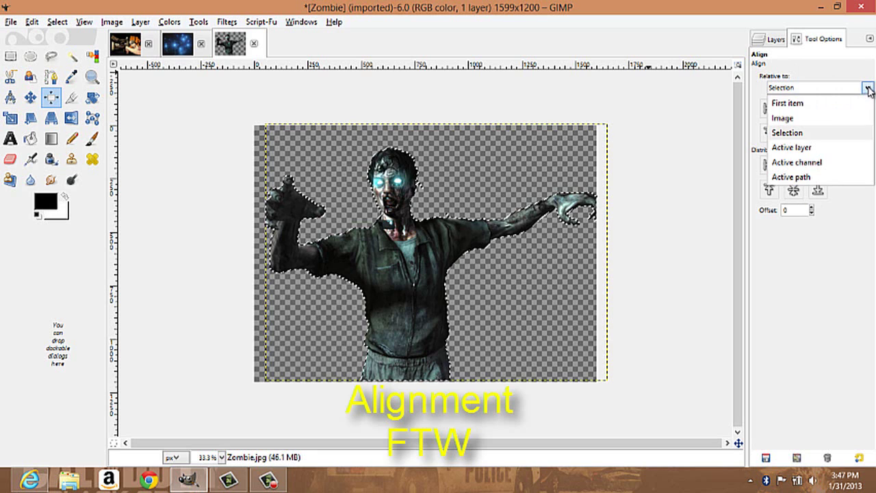
{"action": "left_click", "coordinate": [810, 179]}
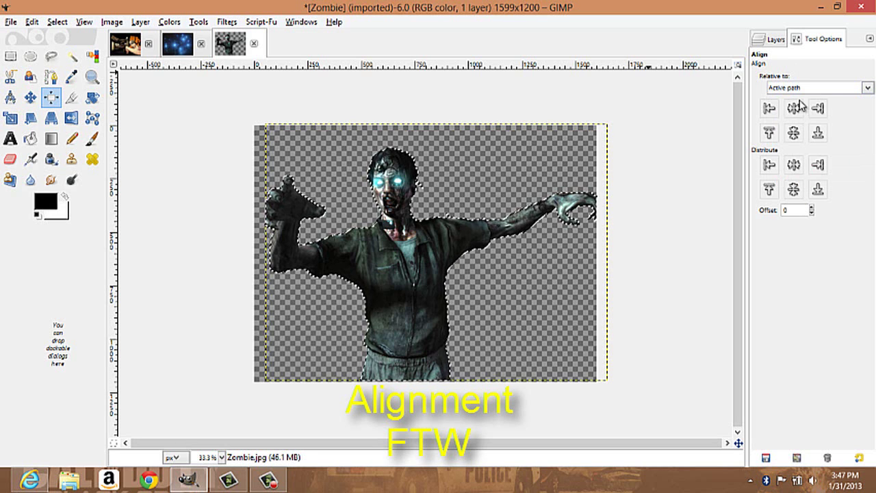
{"action": "left_click", "coordinate": [802, 88]}
{"action": "left_click", "coordinate": [816, 162]}
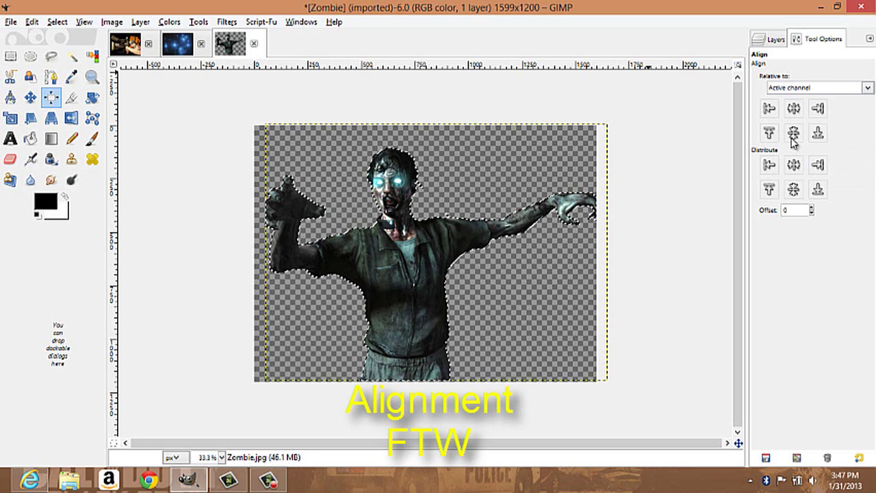
{"action": "left_click", "coordinate": [802, 91]}
{"action": "left_click", "coordinate": [806, 148]}
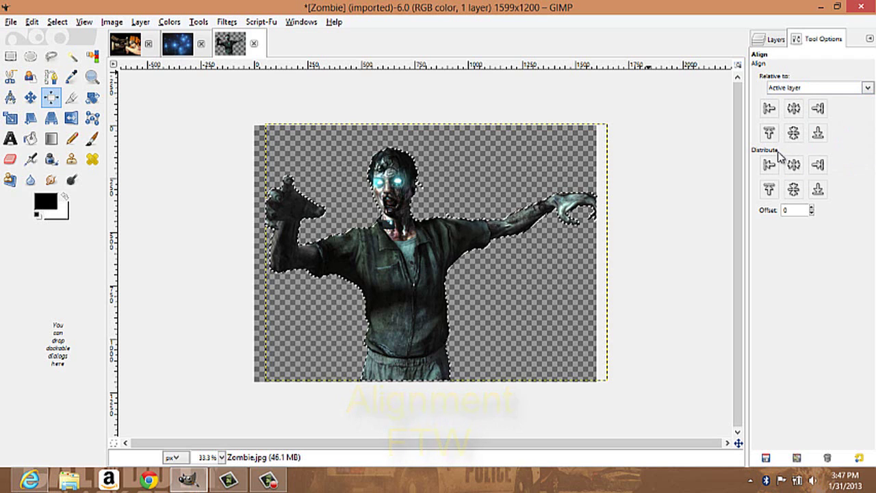
Remove the selection and outline a crop area over the zombie's torso
{"action": "left_click", "coordinate": [58, 22]}
{"action": "left_click", "coordinate": [77, 54]}
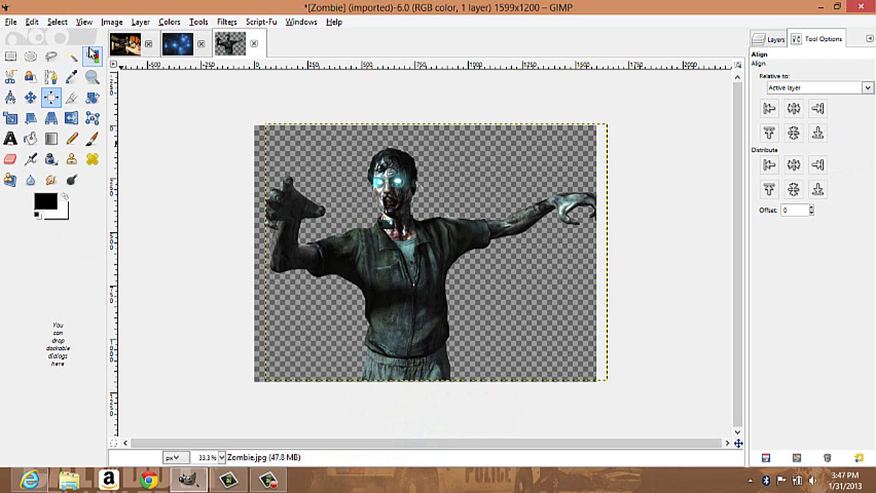
{"action": "left_click", "coordinate": [72, 97]}
{"action": "left_click_drag", "start_coordinate": [318, 171], "coordinate": [422, 312]}
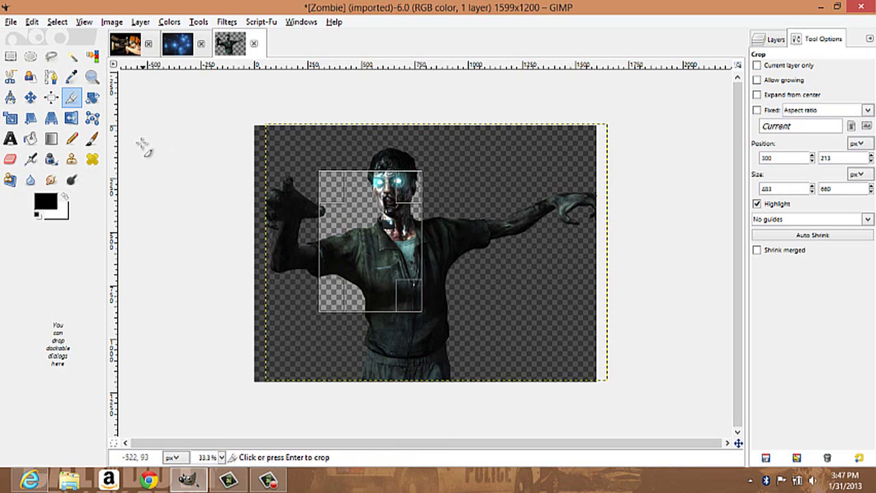
Rotate the zombie layer by 26.65 degrees
{"action": "left_click", "coordinate": [92, 97]}
{"action": "left_click_drag", "start_coordinate": [311, 260], "coordinate": [386, 222]}
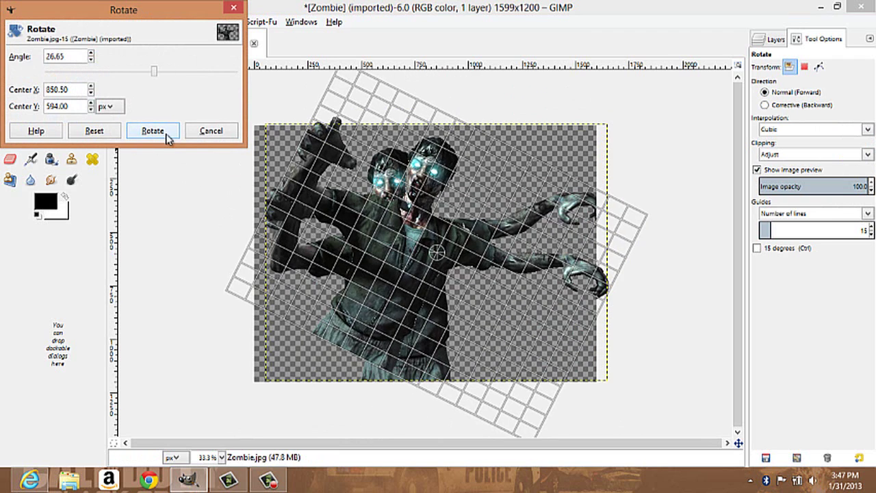
{"action": "left_click", "coordinate": [164, 132]}
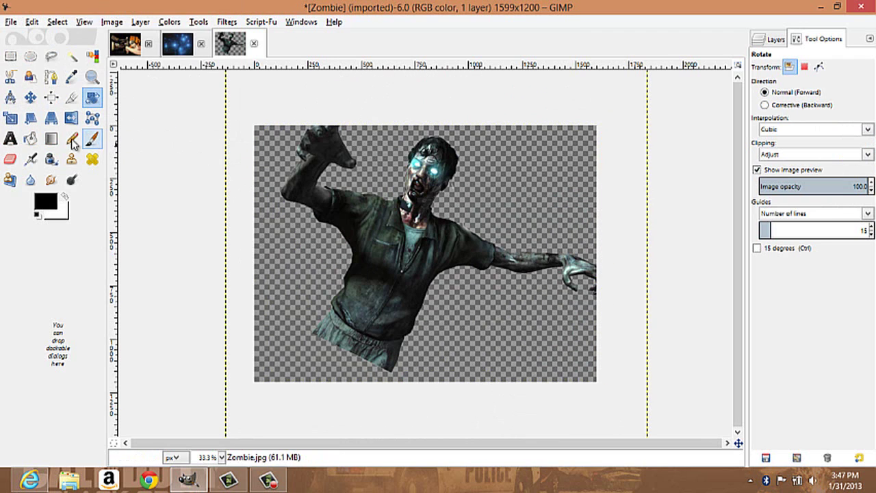
Scale the zombie layer up beyond the canvas
{"action": "left_click", "coordinate": [10, 117]}
{"action": "left_click_drag", "start_coordinate": [430, 220], "coordinate": [340, 199]}
{"action": "left_click", "coordinate": [152, 113]}
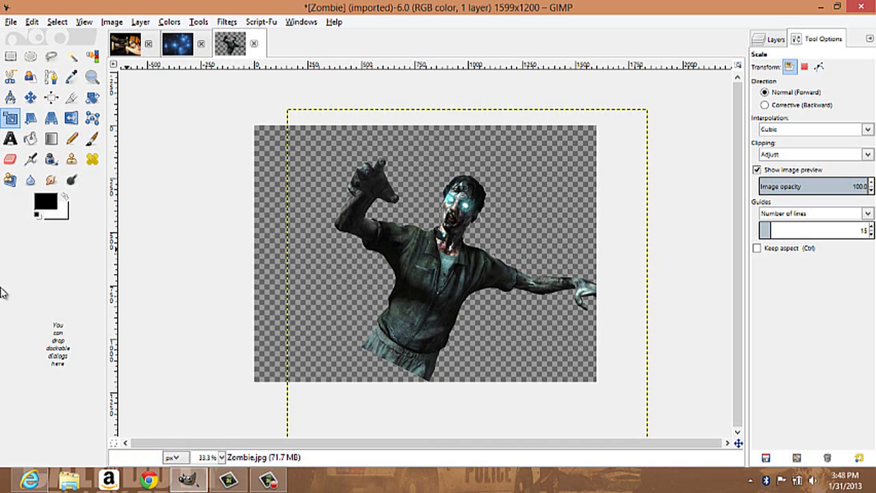
Shear the zombie layer with a horizontal shear magnitude of 1
{"action": "left_click", "coordinate": [29, 122]}
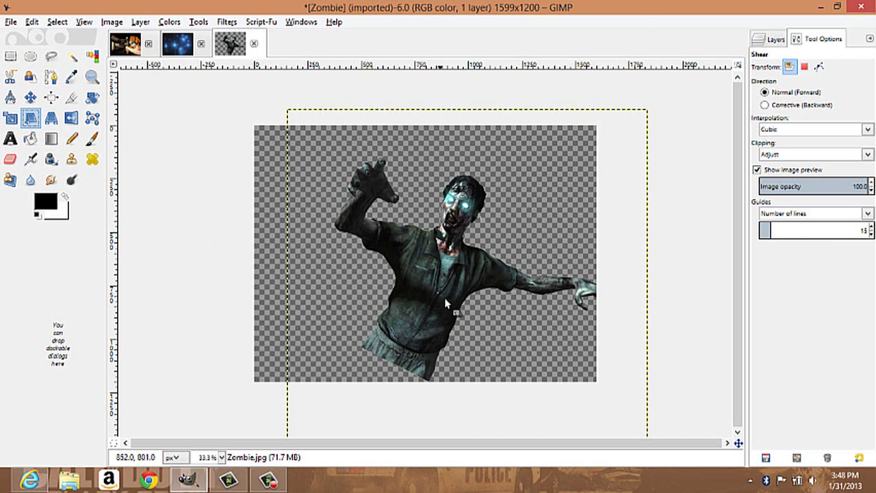
{"action": "left_click", "coordinate": [446, 307]}
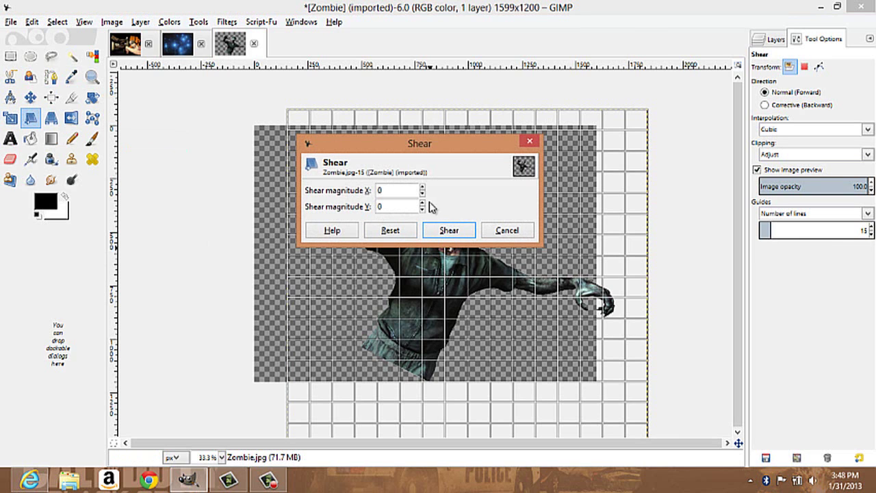
{"action": "left_click", "coordinate": [423, 189]}
{"action": "left_click", "coordinate": [422, 188]}
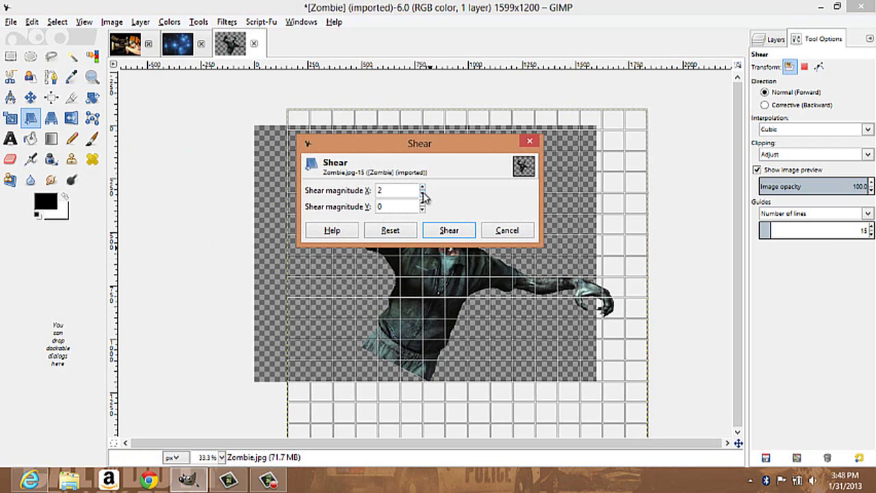
{"action": "left_click", "coordinate": [422, 195]}
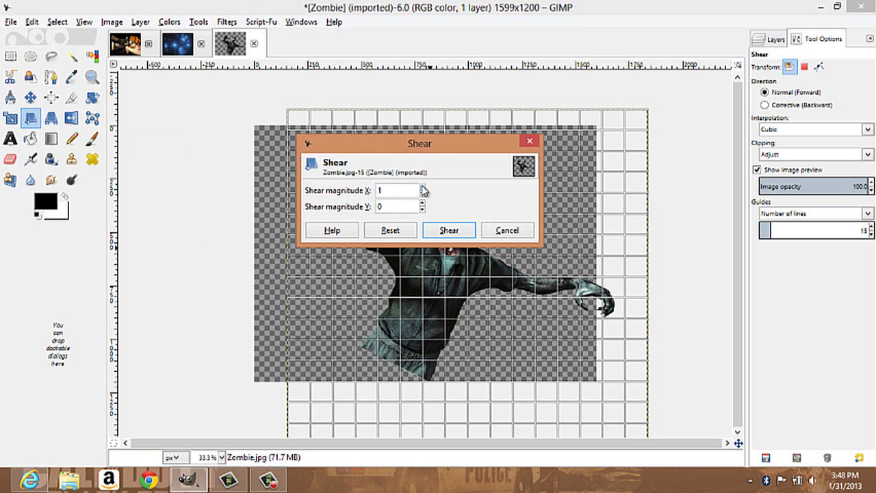
{"action": "left_click", "coordinate": [446, 230]}
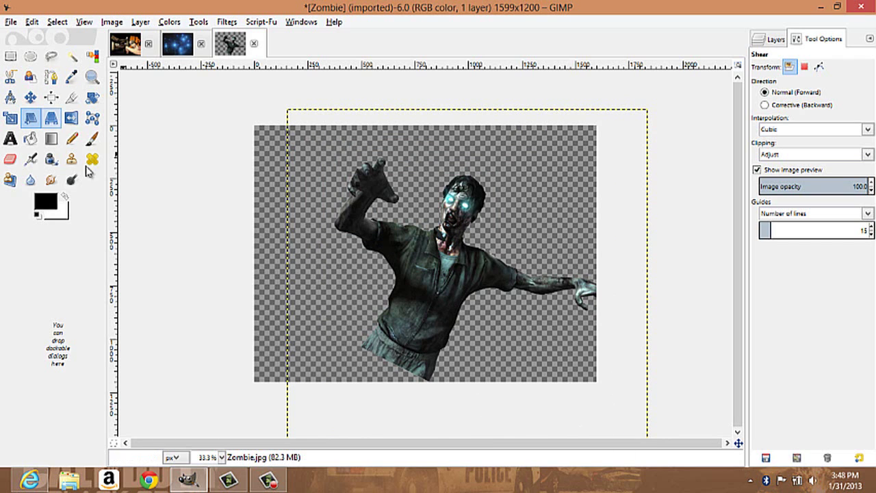
Apply a perspective distortion by pulling the zombie layer's top-left corner inward
{"action": "left_click", "coordinate": [50, 117]}
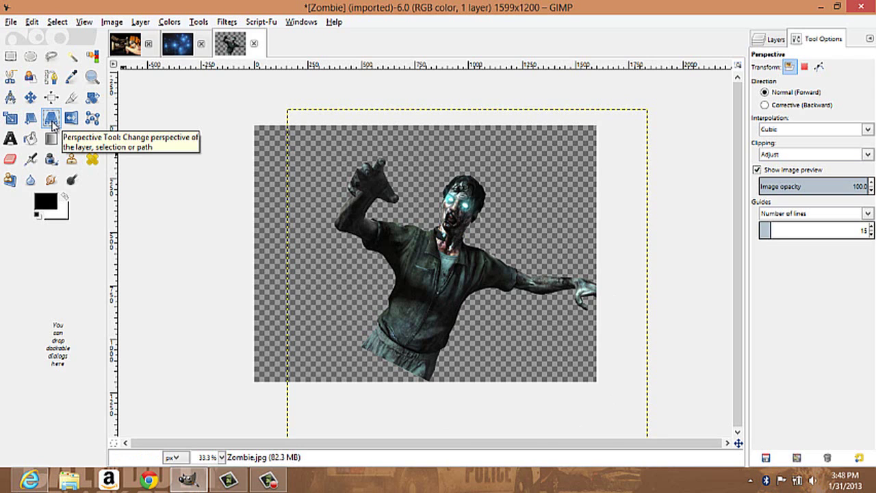
{"action": "left_click_drag", "start_coordinate": [424, 250], "coordinate": [555, 345]}
{"action": "left_click", "coordinate": [172, 111]}
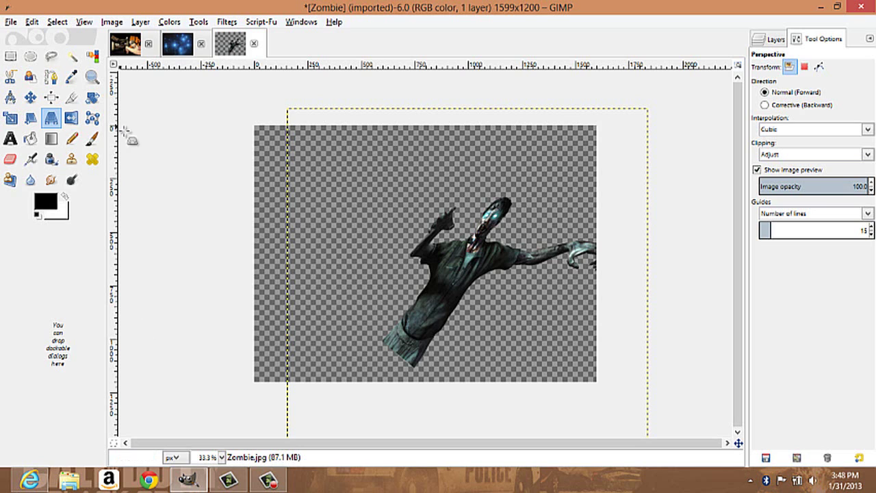
Flip the zombie layer horizontally so its arm reaches left
{"action": "left_click", "coordinate": [72, 118]}
{"action": "left_click", "coordinate": [466, 298]}
{"action": "left_click", "coordinate": [96, 118]}
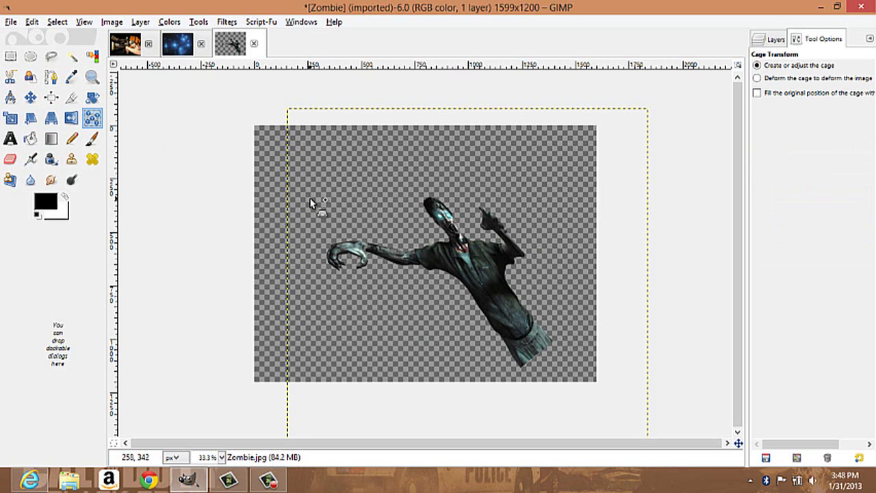
{"action": "left_click", "coordinate": [334, 229]}
{"action": "left_click", "coordinate": [389, 202]}
{"action": "left_click", "coordinate": [454, 199]}
{"action": "left_click", "coordinate": [508, 231]}
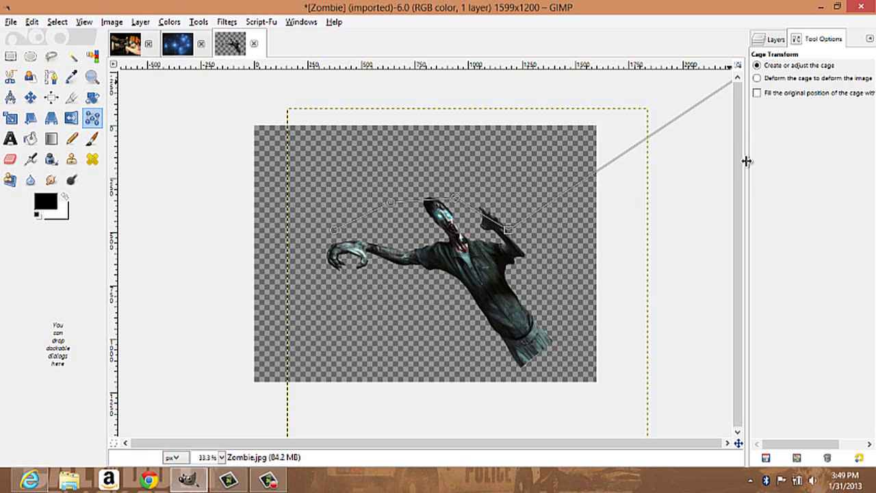
{"action": "left_click", "coordinate": [11, 138]}
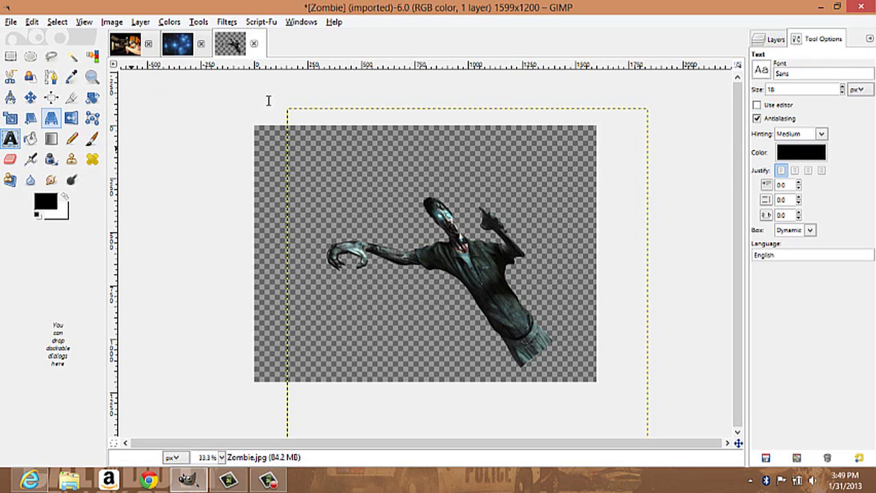
Draw an empty text box over the zombie, leaving the text colour and px units unchanged
{"action": "left_click_drag", "start_coordinate": [342, 167], "coordinate": [523, 318]}
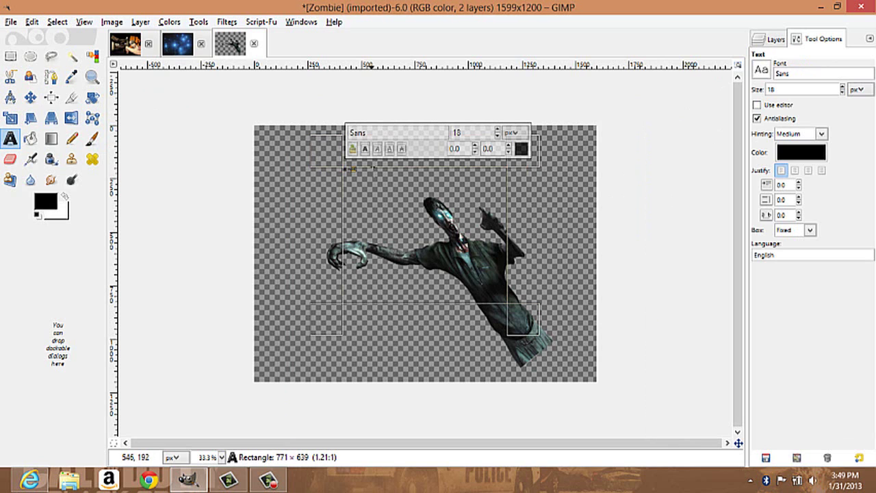
{"action": "left_click", "coordinate": [520, 149]}
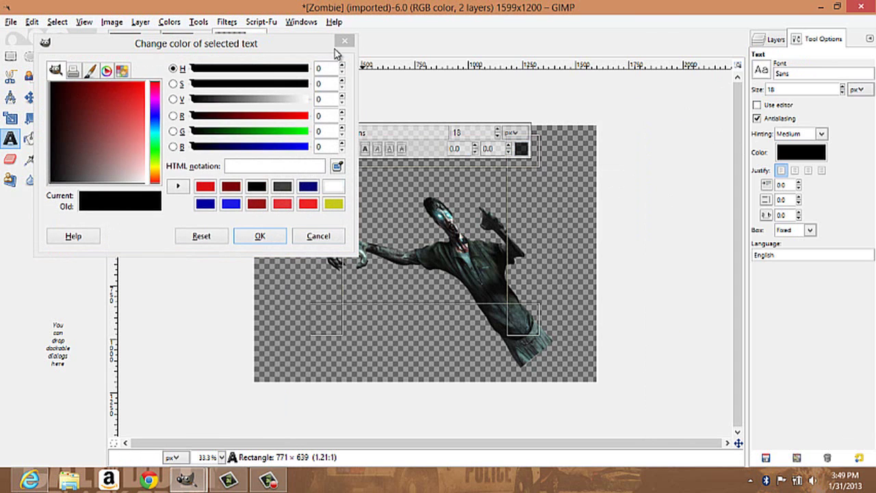
{"action": "left_click", "coordinate": [344, 41]}
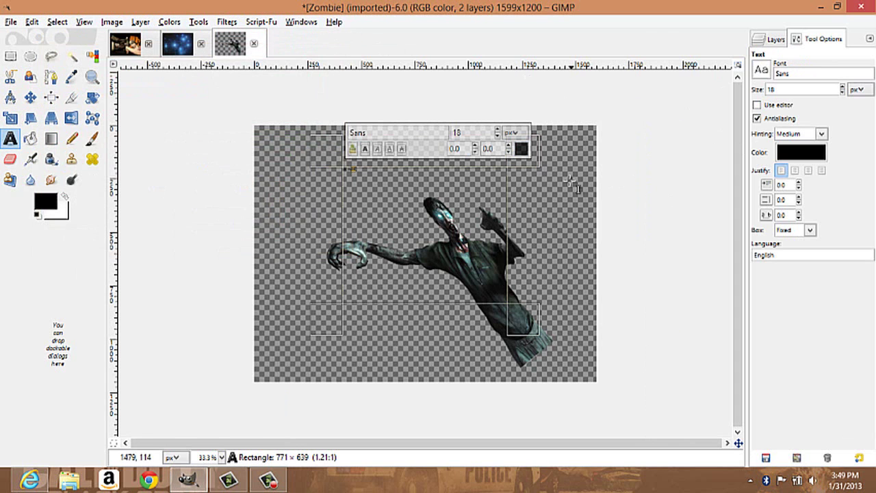
{"action": "left_click", "coordinate": [518, 134]}
{"action": "left_click", "coordinate": [518, 139]}
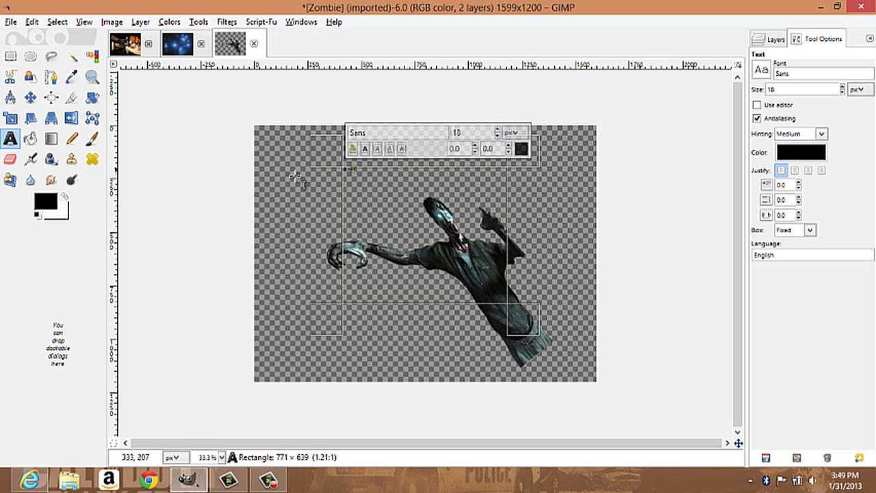
{"action": "left_click", "coordinate": [30, 138]}
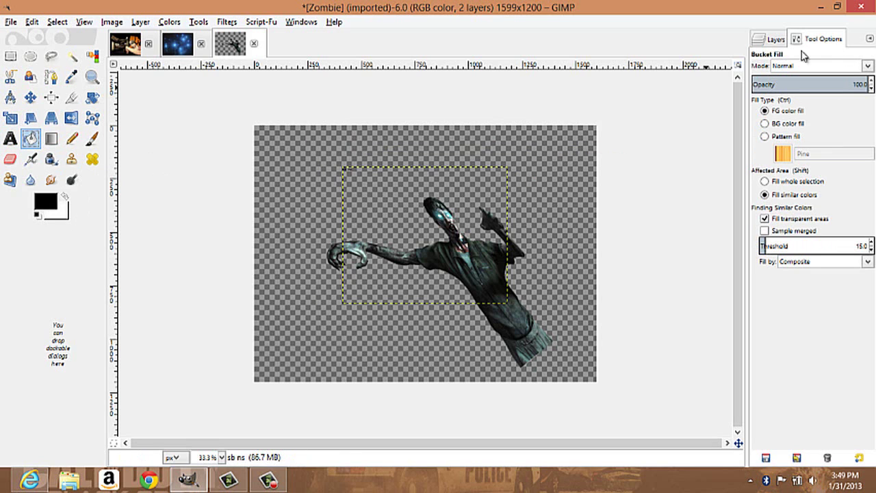
Fill the rectangle with black, then set Bucket Fill to the offset tiles pattern
{"action": "left_click", "coordinate": [413, 255]}
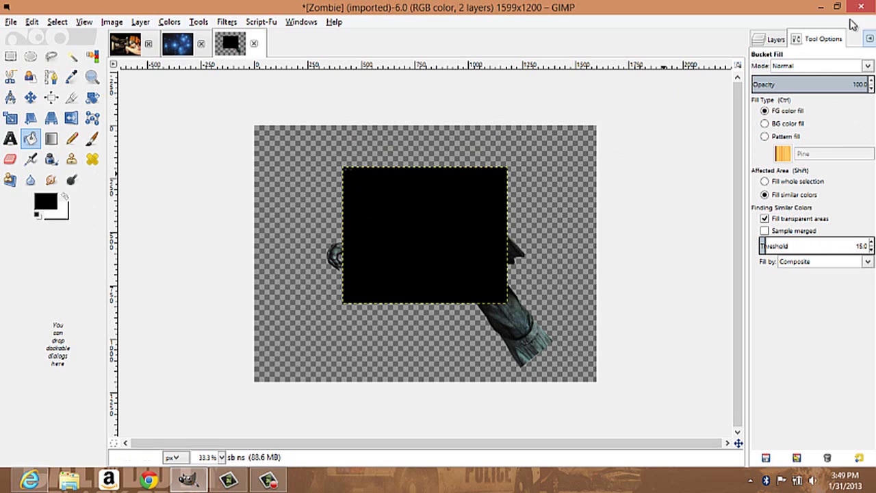
{"action": "left_click", "coordinate": [765, 136]}
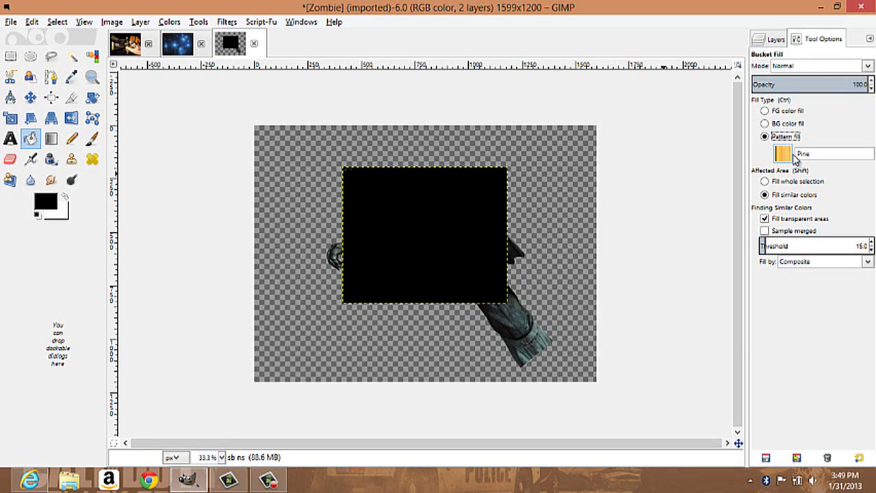
{"action": "left_click", "coordinate": [791, 155]}
{"action": "left_click", "coordinate": [705, 175]}
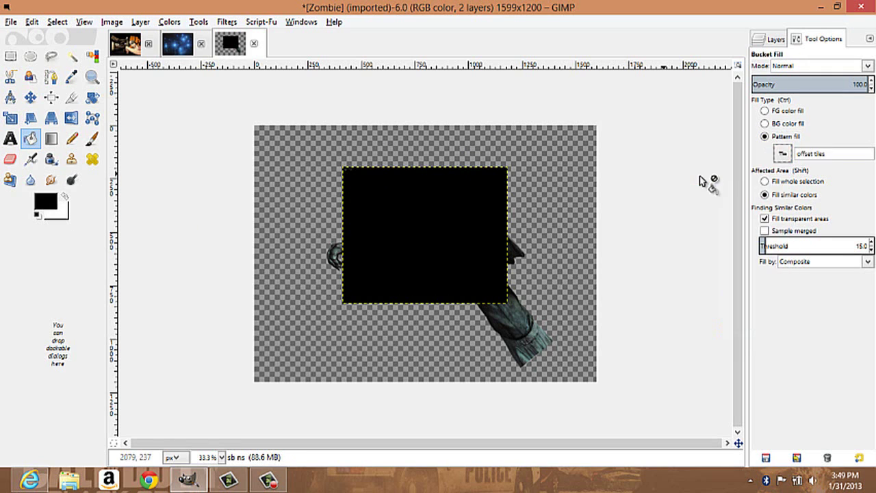
Pattern-fill the blue galaxies image's dark sky, star rings and nebula with offset tiles
{"action": "left_click", "coordinate": [178, 44]}
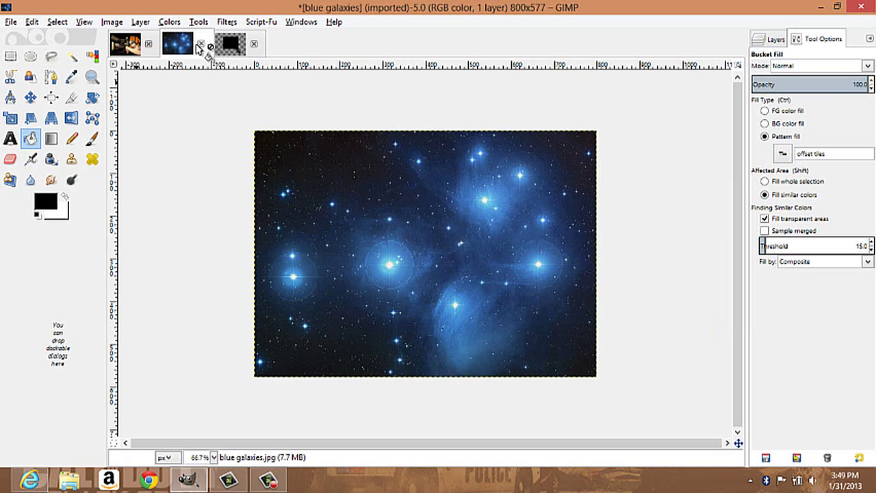
{"action": "left_click", "coordinate": [125, 45]}
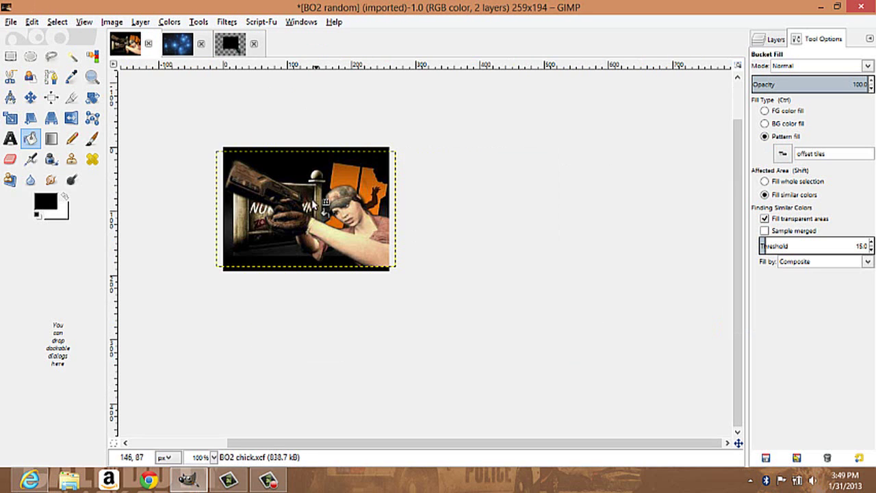
{"action": "left_click", "coordinate": [188, 43]}
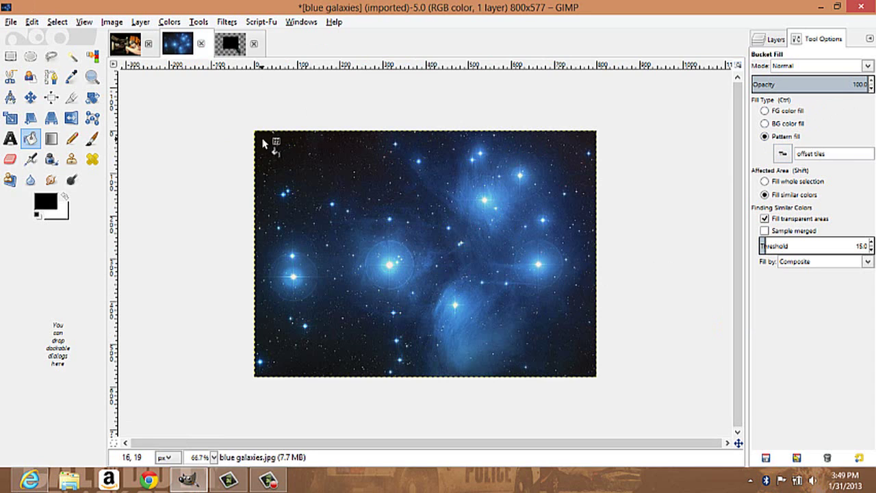
{"action": "left_click", "coordinate": [382, 200]}
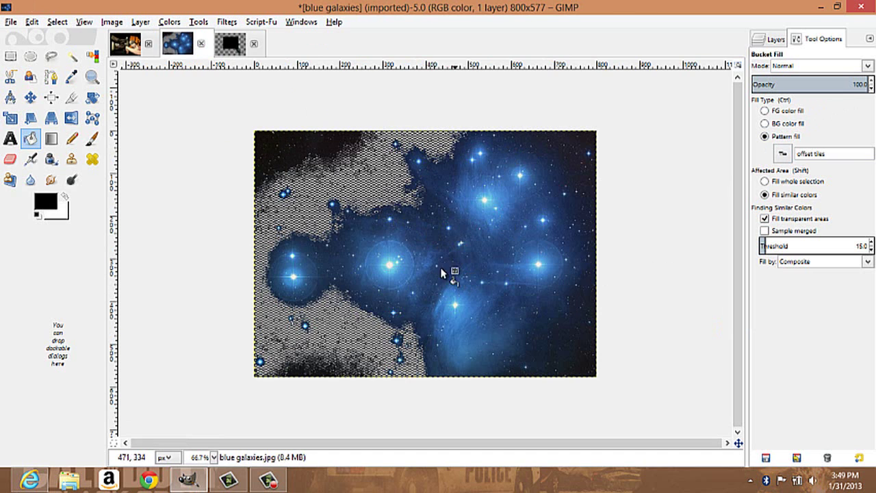
{"action": "left_click", "coordinate": [548, 251]}
{"action": "left_click", "coordinate": [533, 170]}
{"action": "left_click", "coordinate": [555, 204]}
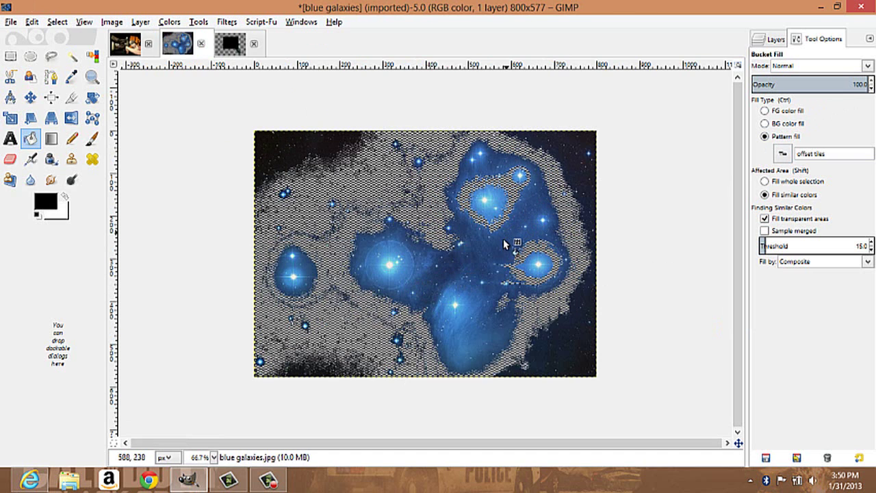
{"action": "left_click", "coordinate": [498, 259]}
Fill the Zombie image's black rectangle with the offset tiles pattern
{"action": "left_click", "coordinate": [232, 44]}
{"action": "left_click", "coordinate": [416, 225]}
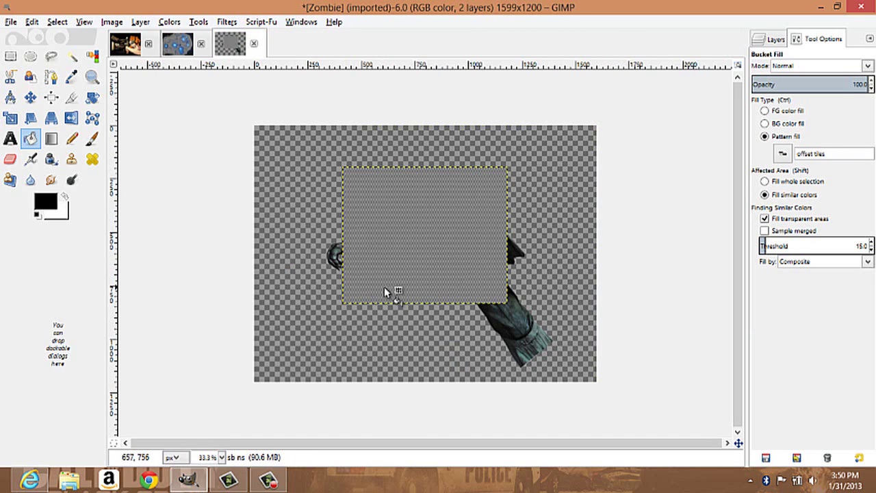
{"action": "left_click", "coordinate": [11, 21]}
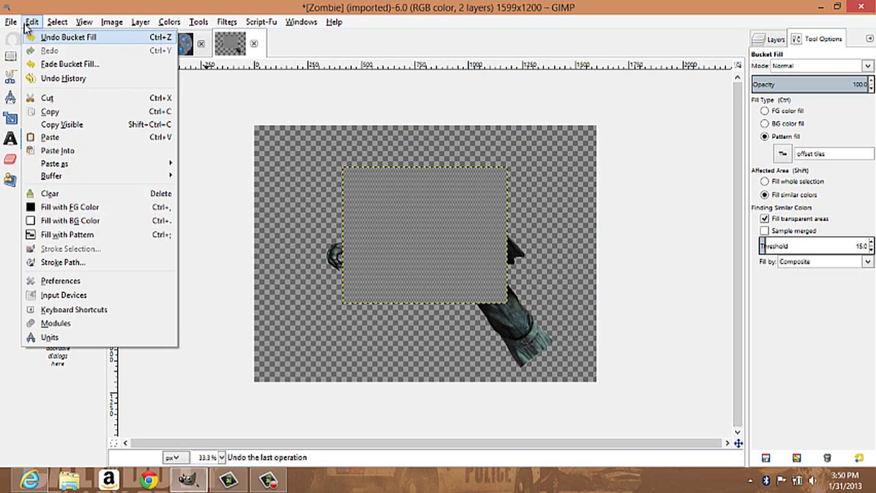
Open Channel Template1.jpg, the 2000x1200 green channel banner, from the GIMP Pics folder
{"action": "left_click", "coordinate": [31, 72]}
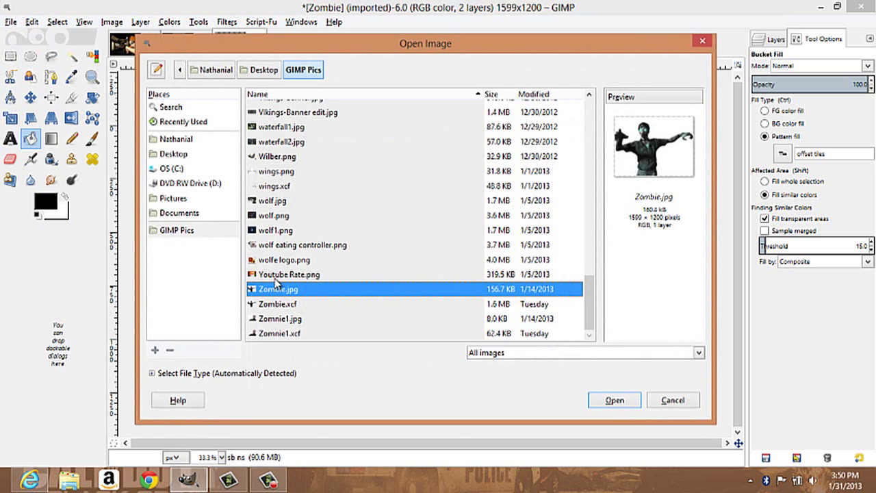
{"action": "scroll", "coordinate": [301, 169], "scroll_direction": "up", "scroll_amount": 1}
{"action": "scroll", "coordinate": [336, 169], "scroll_direction": "up", "scroll_amount": 4}
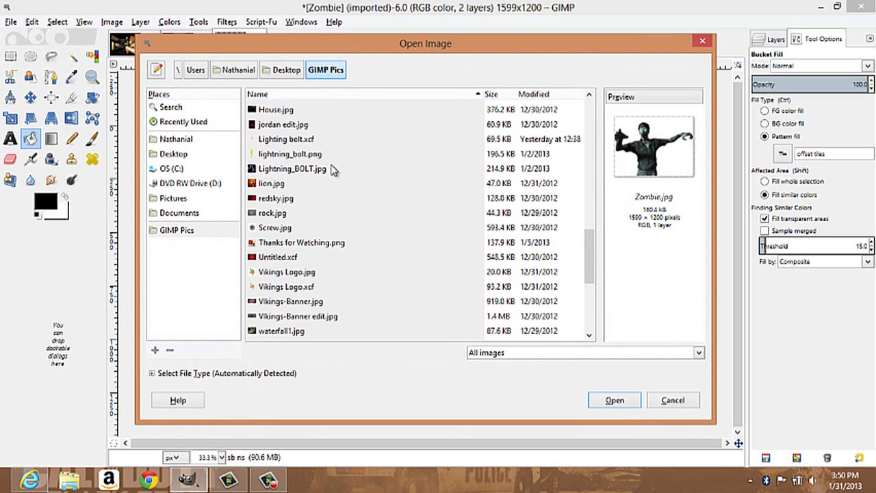
{"action": "scroll", "coordinate": [333, 169], "scroll_direction": "up", "scroll_amount": 3}
{"action": "left_click", "coordinate": [210, 233]}
{"action": "scroll", "coordinate": [336, 220], "scroll_direction": "down", "scroll_amount": 10}
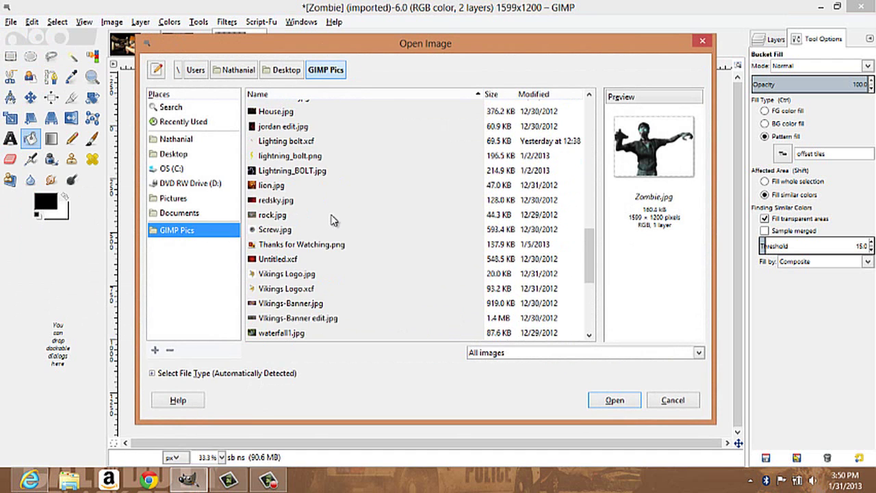
{"action": "scroll", "coordinate": [336, 221], "scroll_direction": "up", "scroll_amount": 18}
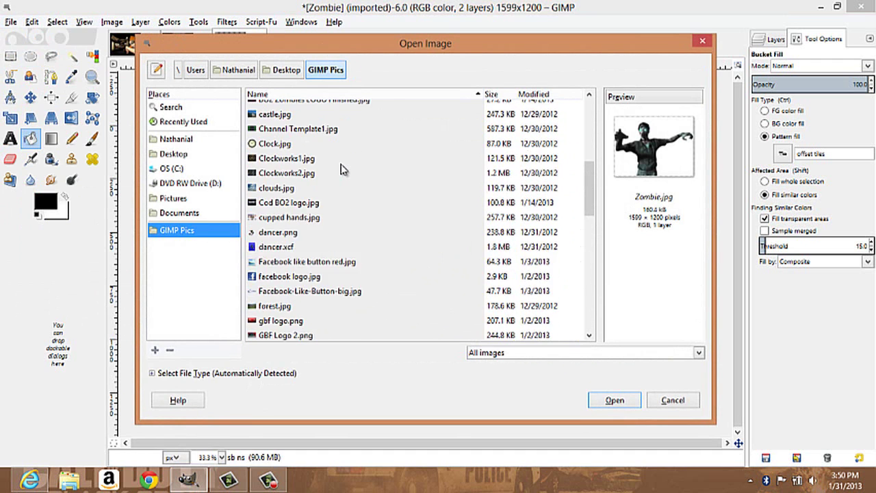
{"action": "left_click", "coordinate": [297, 264]}
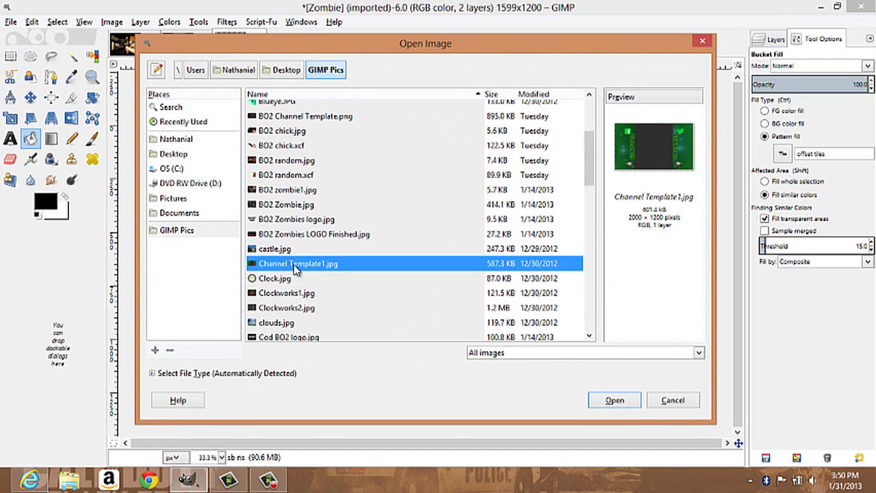
{"action": "left_click", "coordinate": [613, 400]}
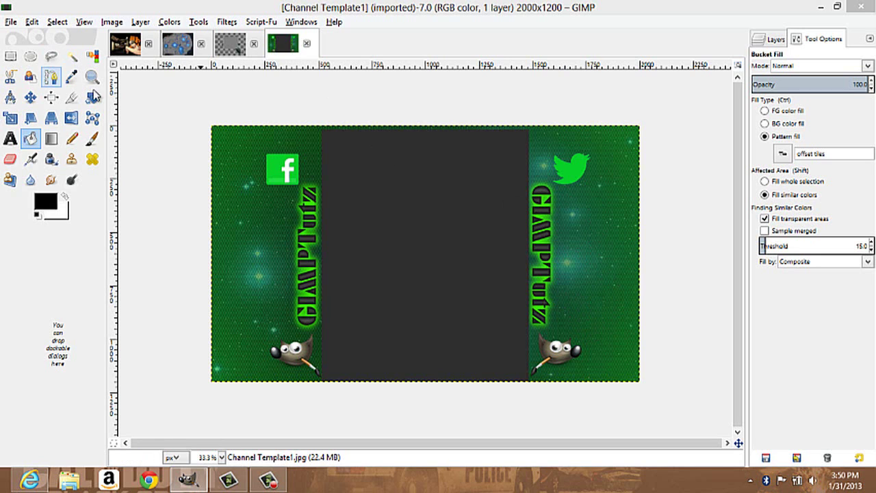
{"action": "left_click", "coordinate": [51, 139]}
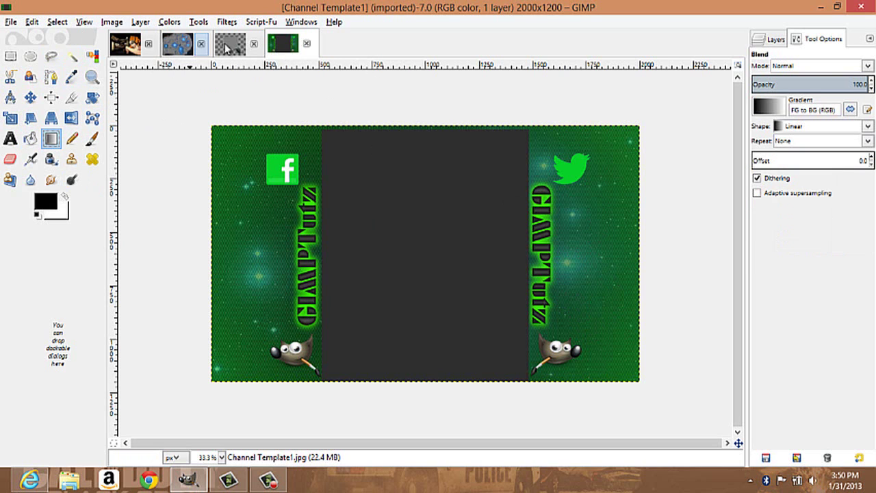
Close the blue galaxies image, discarding its changes
{"action": "left_click", "coordinate": [177, 44]}
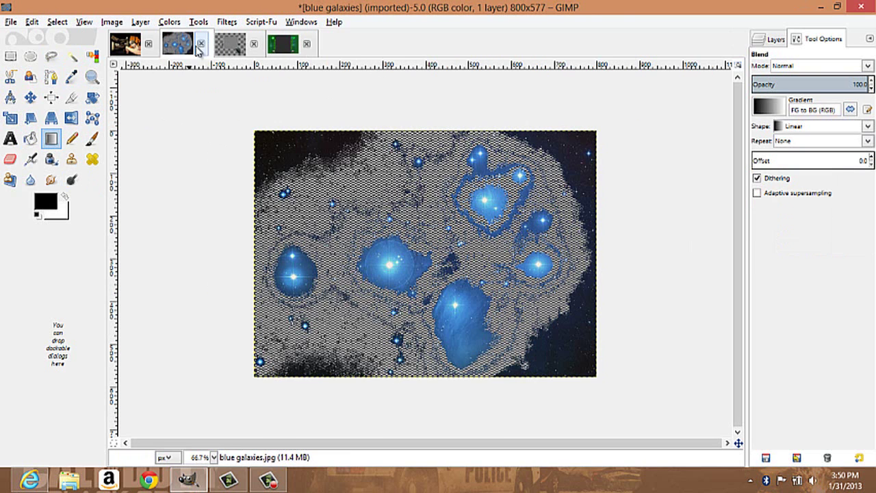
{"action": "left_click", "coordinate": [201, 44]}
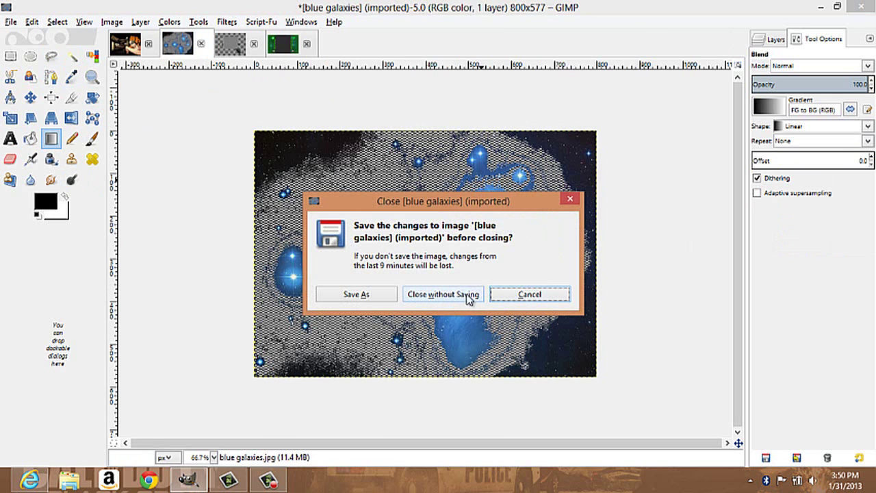
{"action": "left_click", "coordinate": [471, 293]}
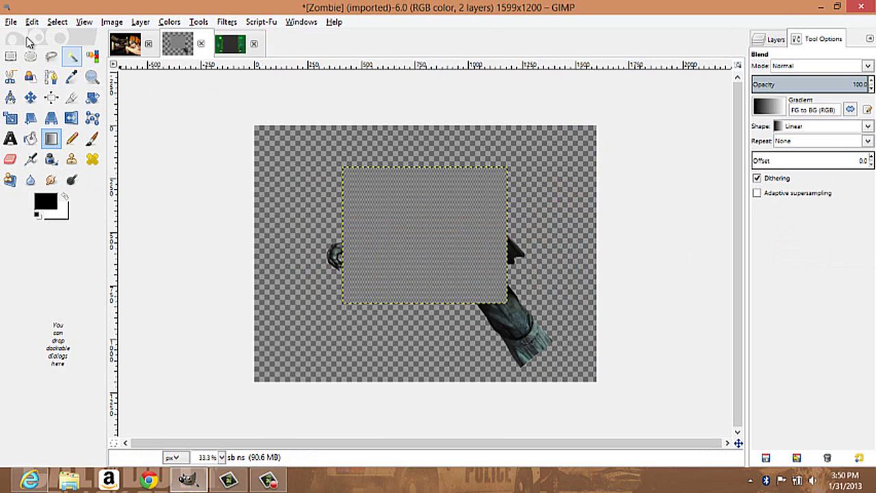
Open dancer.xcf as a new image via File > Open
{"action": "left_click", "coordinate": [10, 21]}
{"action": "left_click", "coordinate": [35, 74]}
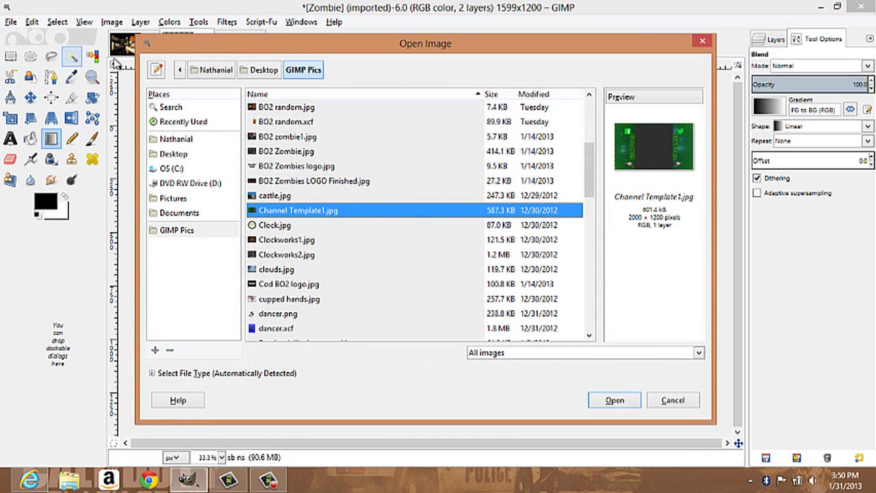
{"action": "left_click", "coordinate": [702, 40]}
{"action": "left_click", "coordinate": [10, 22]}
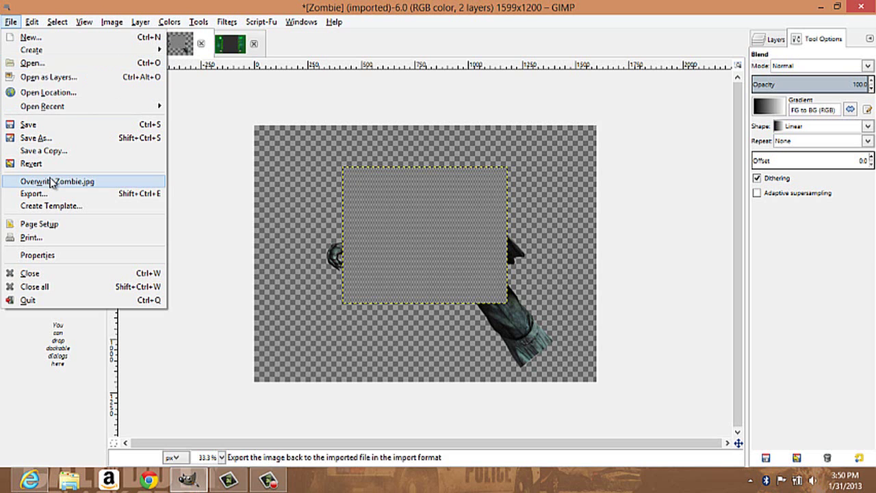
{"action": "left_click", "coordinate": [29, 62]}
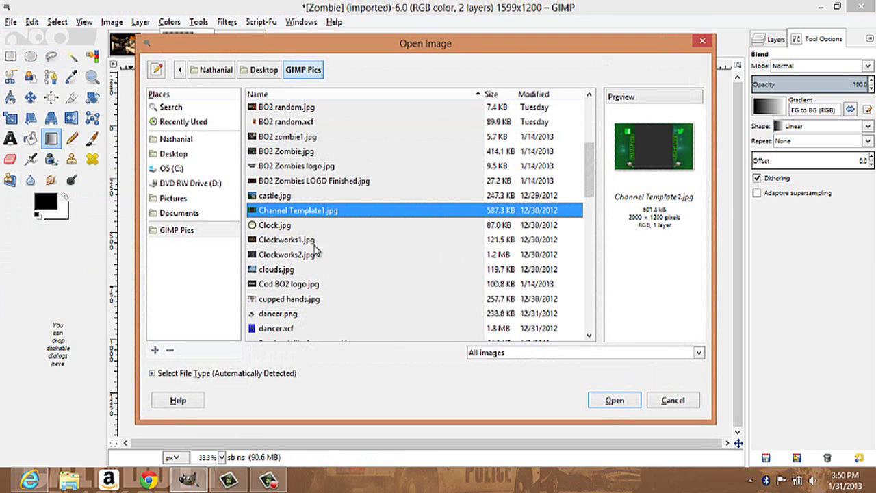
{"action": "left_click", "coordinate": [271, 330]}
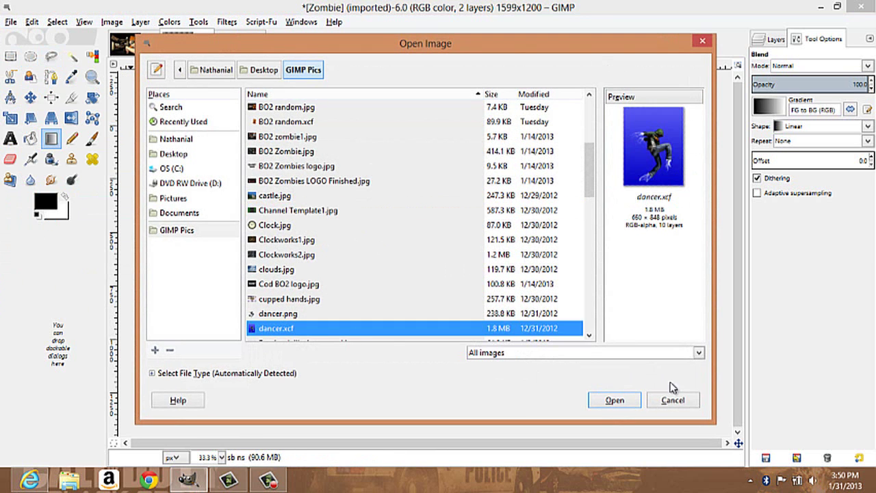
{"action": "left_click", "coordinate": [613, 402]}
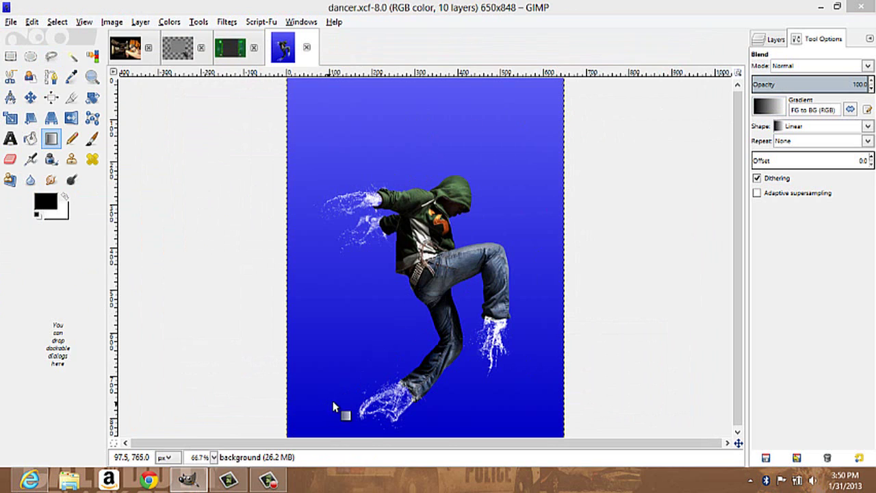
Set foreground dark red and background ff7f7f, then blend a bottom-to-top gradient over the background
{"action": "left_click", "coordinate": [50, 202]}
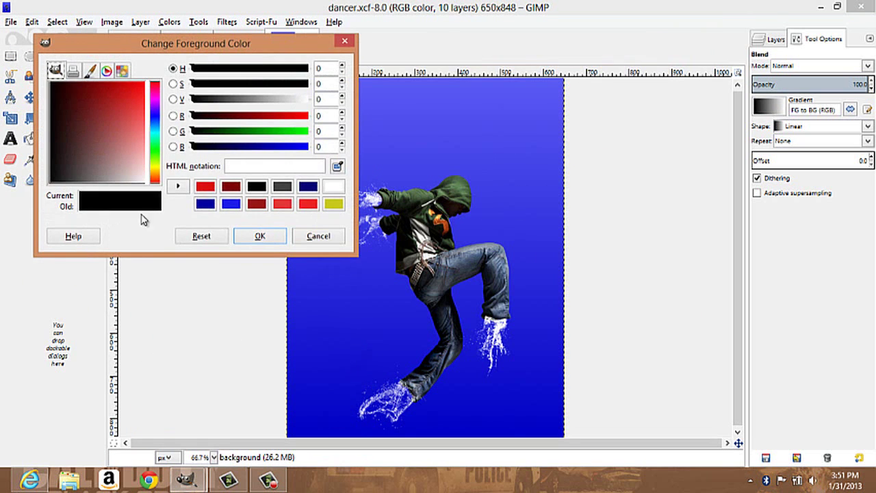
{"action": "left_click", "coordinate": [226, 189]}
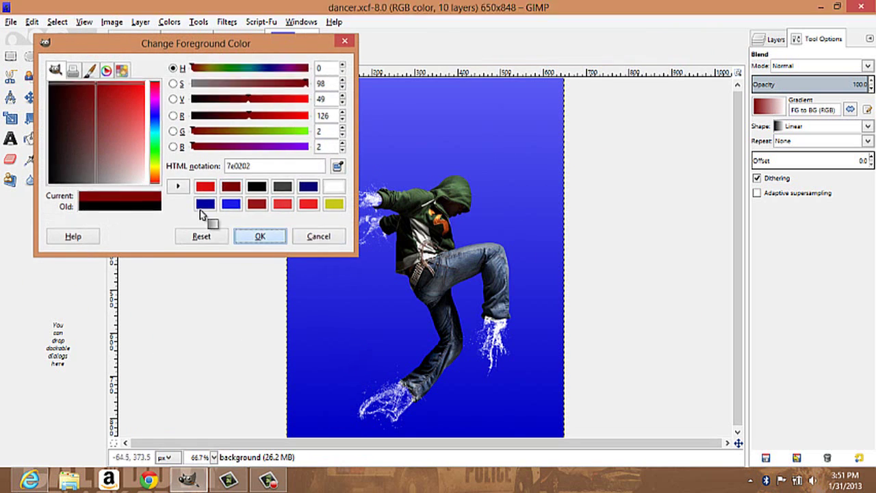
{"action": "left_click", "coordinate": [240, 234]}
{"action": "left_click", "coordinate": [59, 213]}
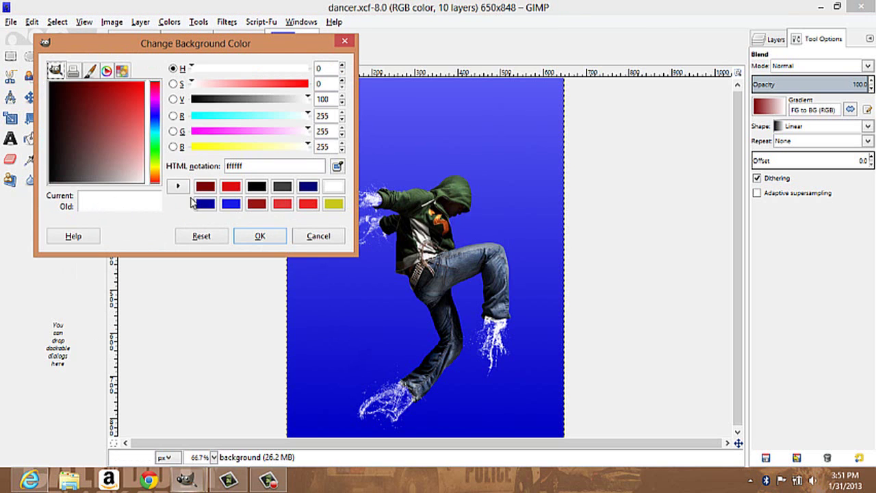
{"action": "left_click_drag", "start_coordinate": [136, 90], "coordinate": [145, 137]}
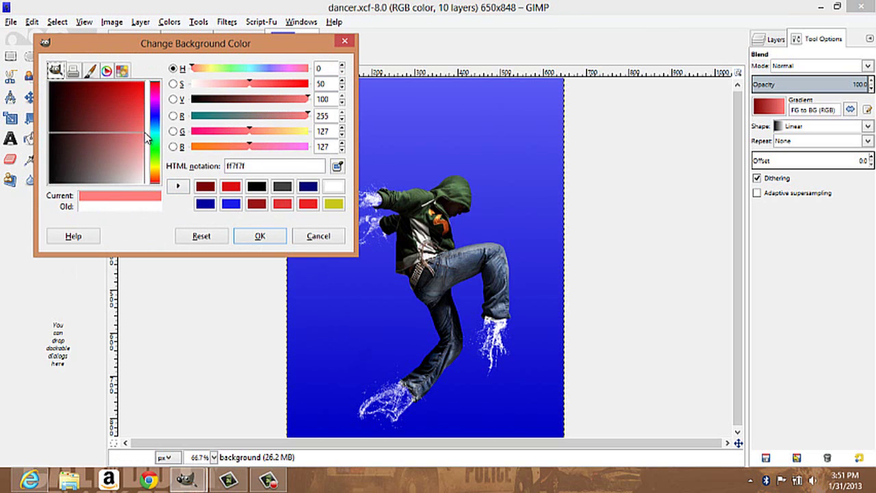
{"action": "left_click", "coordinate": [260, 236]}
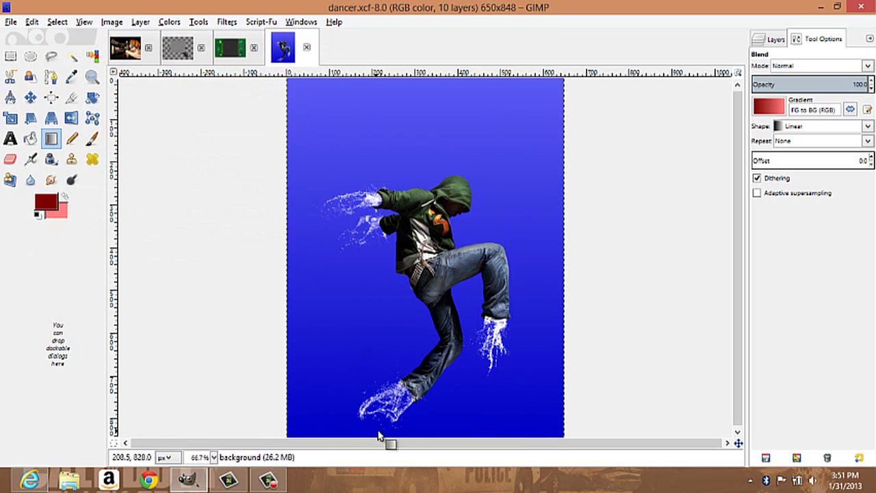
{"action": "left_click_drag", "start_coordinate": [413, 433], "coordinate": [420, 83]}
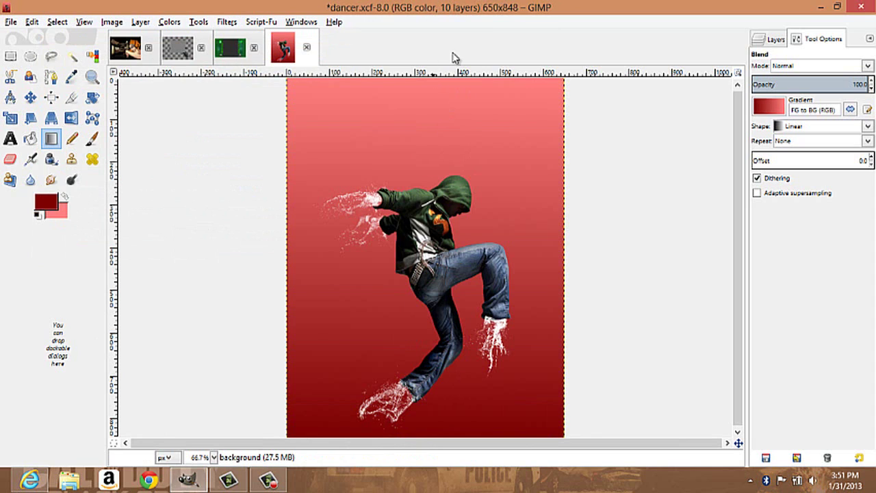
Draw dark red pencil strokes above the dancer and a crossed soft-brush curve to its left
{"action": "left_click", "coordinate": [72, 139]}
{"action": "left_click_drag", "start_coordinate": [384, 130], "coordinate": [378, 189]}
{"action": "left_click_drag", "start_coordinate": [400, 145], "coordinate": [412, 145]}
{"action": "mouse_move", "coordinate": [433, 189]}
{"action": "left_mouse_down"}
{"action": "mouse_move", "coordinate": [438, 133]}
{"action": "mouse_move", "coordinate": [435, 184]}
{"action": "left_mouse_up"}
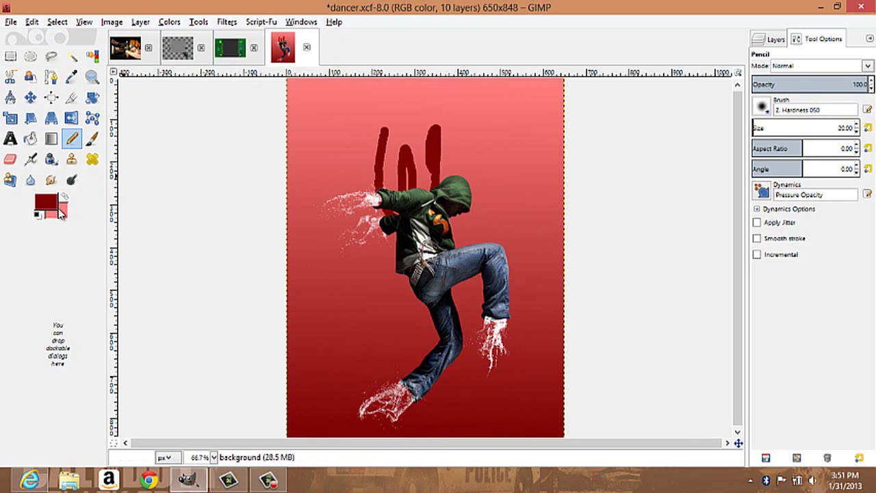
{"action": "left_click", "coordinate": [92, 138]}
{"action": "mouse_move", "coordinate": [313, 224]}
{"action": "left_mouse_down"}
{"action": "mouse_move", "coordinate": [340, 234]}
{"action": "mouse_move", "coordinate": [366, 221]}
{"action": "left_mouse_up"}
{"action": "left_click_drag", "start_coordinate": [351, 226], "coordinate": [360, 246]}
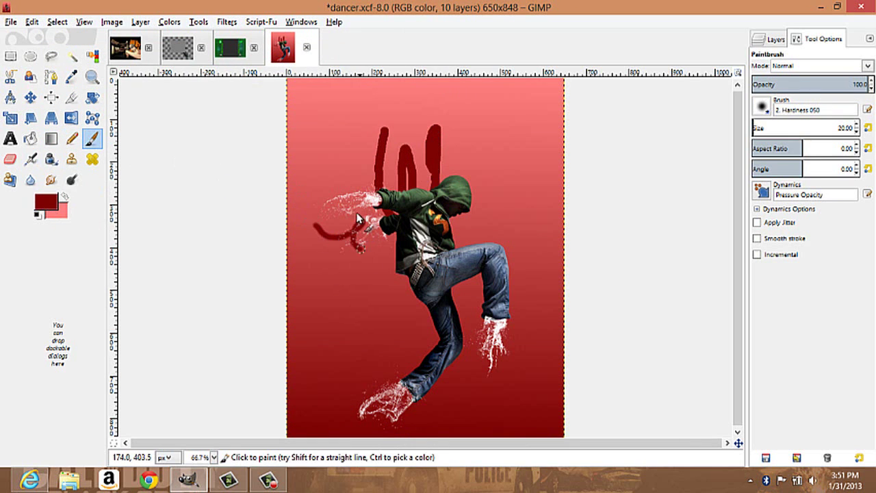
Choose the Rons Clearwater.abr-028 brush and stamp three splatter marks at the upper right
{"action": "left_click", "coordinate": [761, 107]}
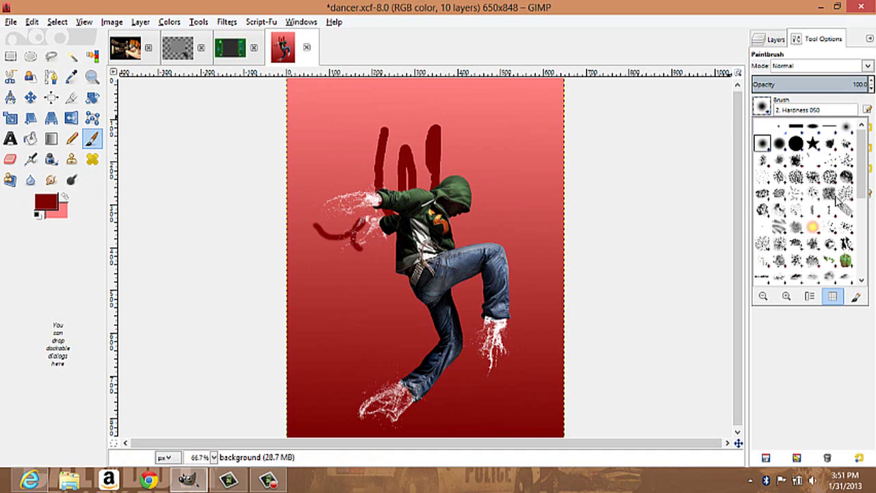
{"action": "scroll", "coordinate": [860, 175], "scroll_direction": "down", "scroll_amount": 3}
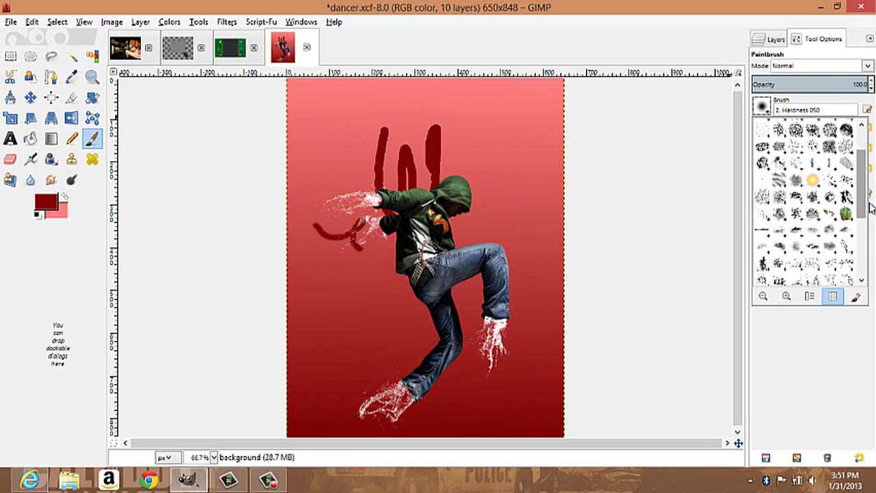
{"action": "left_click_drag", "start_coordinate": [859, 211], "coordinate": [864, 237]}
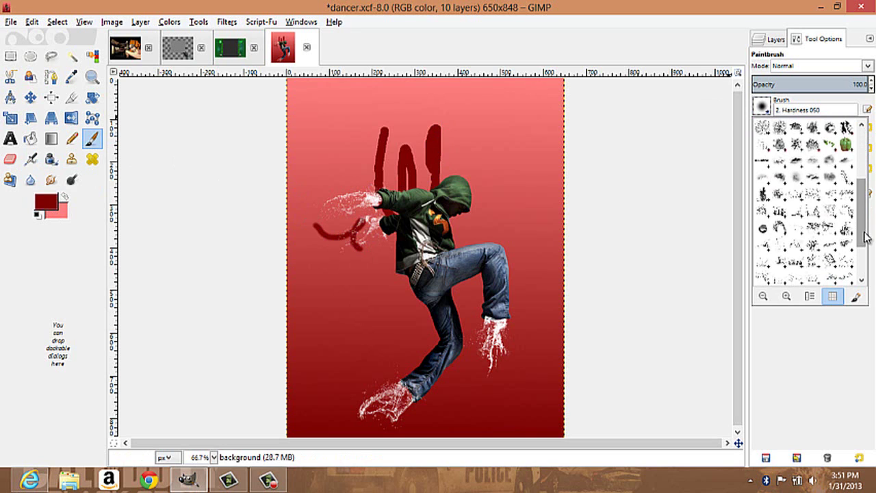
{"action": "mouse_move", "coordinate": [864, 237]}
{"action": "left_mouse_down"}
{"action": "mouse_move", "coordinate": [870, 258]}
{"action": "mouse_move", "coordinate": [862, 198]}
{"action": "mouse_move", "coordinate": [864, 244]}
{"action": "left_mouse_up"}
{"action": "left_click", "coordinate": [811, 236]}
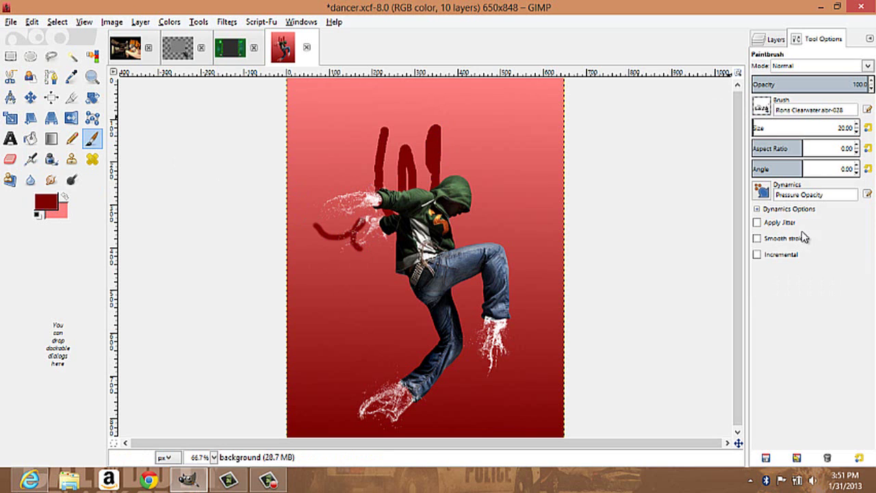
{"action": "left_click", "coordinate": [500, 161]}
{"action": "left_click", "coordinate": [487, 136]}
{"action": "left_click", "coordinate": [520, 134]}
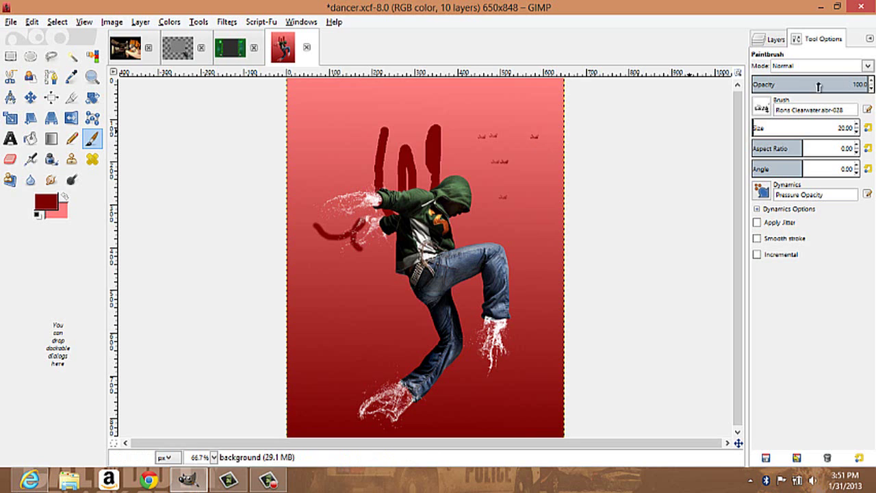
Erase a transparent stripe toward the left edge and airbrush a faint dark curve lower left
{"action": "left_click", "coordinate": [10, 159]}
{"action": "left_click_drag", "start_coordinate": [369, 171], "coordinate": [254, 153]}
{"action": "left_click", "coordinate": [32, 160]}
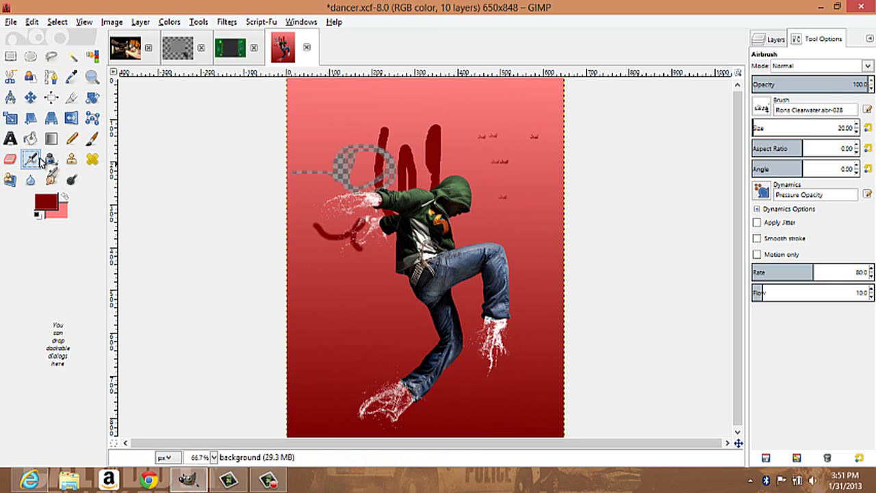
{"action": "mouse_move", "coordinate": [325, 281]}
{"action": "left_mouse_down"}
{"action": "mouse_move", "coordinate": [331, 305]}
{"action": "mouse_move", "coordinate": [347, 312]}
{"action": "mouse_move", "coordinate": [370, 286]}
{"action": "left_mouse_up"}
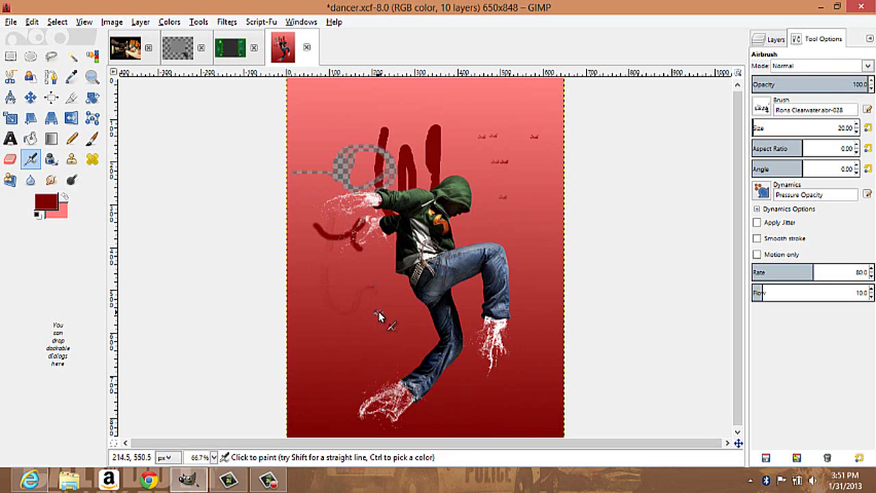
Reset the painting colours to default black and white, leaving the foreground chooser unchanged
{"action": "left_click", "coordinate": [56, 204]}
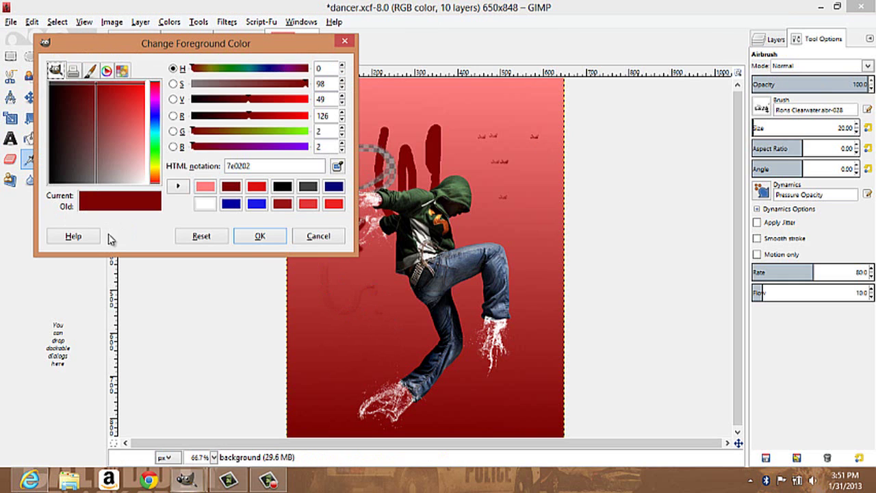
{"action": "left_click", "coordinate": [259, 236]}
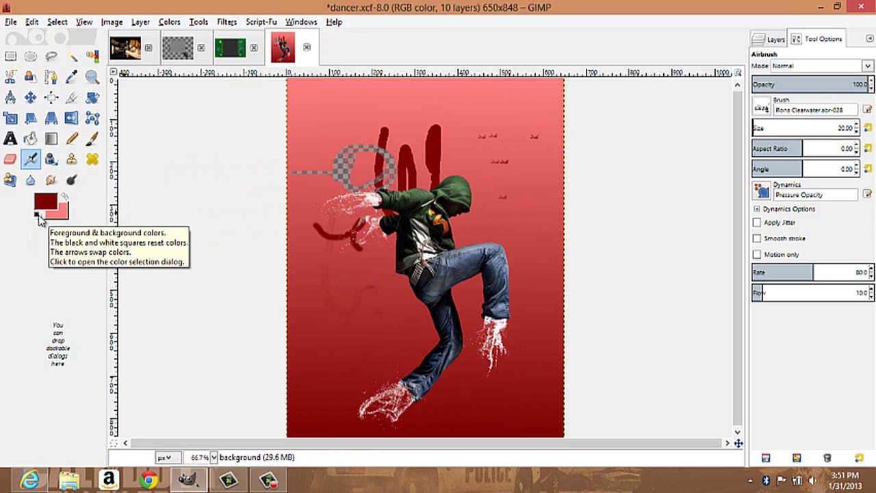
{"action": "left_click", "coordinate": [37, 215]}
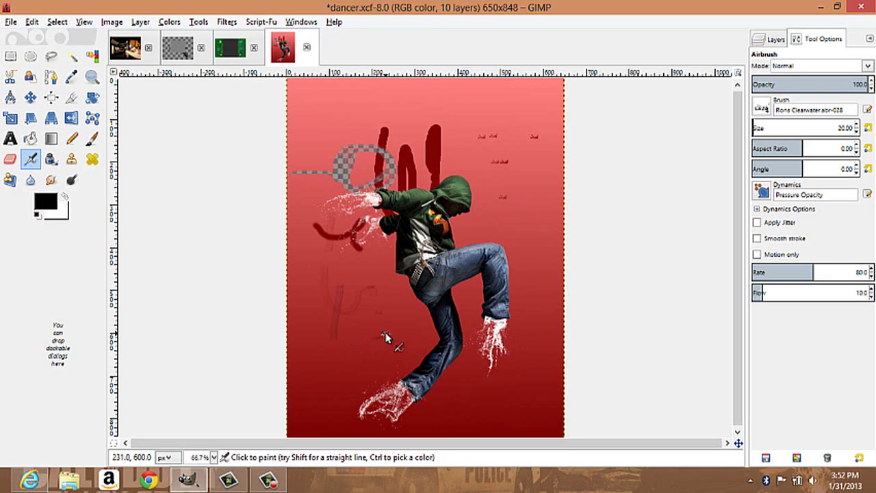
Scribble thick black calligraphic ink across the top and down the right side
{"action": "left_click", "coordinate": [52, 163]}
{"action": "mouse_move", "coordinate": [321, 129]}
{"action": "left_mouse_down"}
{"action": "mouse_move", "coordinate": [334, 165]}
{"action": "mouse_move", "coordinate": [358, 142]}
{"action": "mouse_move", "coordinate": [354, 119]}
{"action": "mouse_move", "coordinate": [369, 152]}
{"action": "mouse_move", "coordinate": [398, 159]}
{"action": "mouse_move", "coordinate": [404, 126]}
{"action": "mouse_move", "coordinate": [393, 134]}
{"action": "mouse_move", "coordinate": [400, 156]}
{"action": "mouse_move", "coordinate": [436, 158]}
{"action": "mouse_move", "coordinate": [442, 135]}
{"action": "mouse_move", "coordinate": [428, 145]}
{"action": "mouse_move", "coordinate": [437, 172]}
{"action": "mouse_move", "coordinate": [479, 162]}
{"action": "mouse_move", "coordinate": [489, 203]}
{"action": "mouse_move", "coordinate": [482, 219]}
{"action": "mouse_move", "coordinate": [473, 199]}
{"action": "mouse_move", "coordinate": [490, 211]}
{"action": "mouse_move", "coordinate": [504, 251]}
{"action": "mouse_move", "coordinate": [537, 214]}
{"action": "mouse_move", "coordinate": [527, 219]}
{"action": "mouse_move", "coordinate": [535, 233]}
{"action": "mouse_move", "coordinate": [553, 171]}
{"action": "mouse_move", "coordinate": [538, 140]}
{"action": "mouse_move", "coordinate": [554, 130]}
{"action": "mouse_move", "coordinate": [551, 147]}
{"action": "mouse_move", "coordinate": [485, 114]}
{"action": "mouse_move", "coordinate": [469, 127]}
{"action": "mouse_move", "coordinate": [494, 142]}
{"action": "left_mouse_up"}
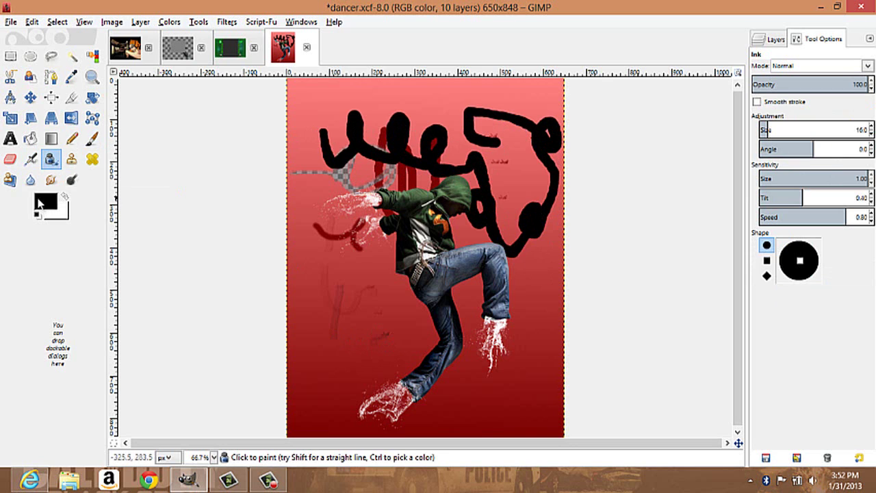
{"action": "left_click", "coordinate": [72, 161]}
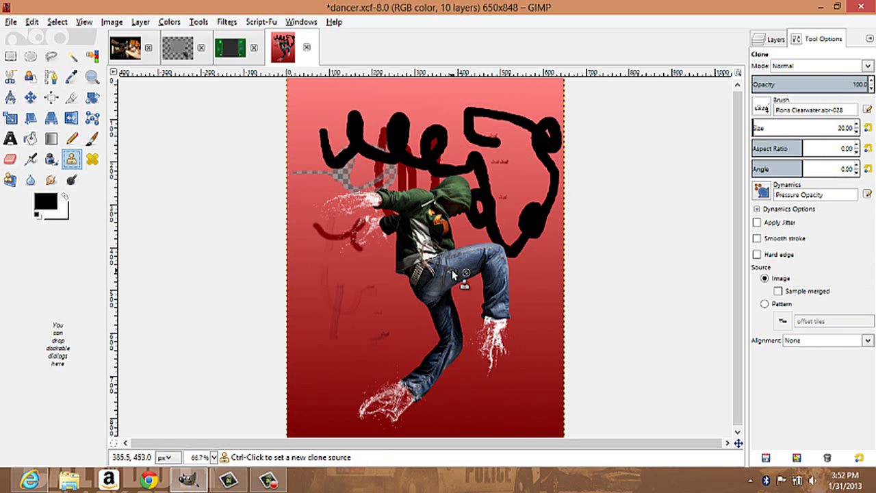
Browse GIMP Pics, previewing the wolf images, and open the 768x507 cupped hands.jpg
{"action": "left_click", "coordinate": [13, 22]}
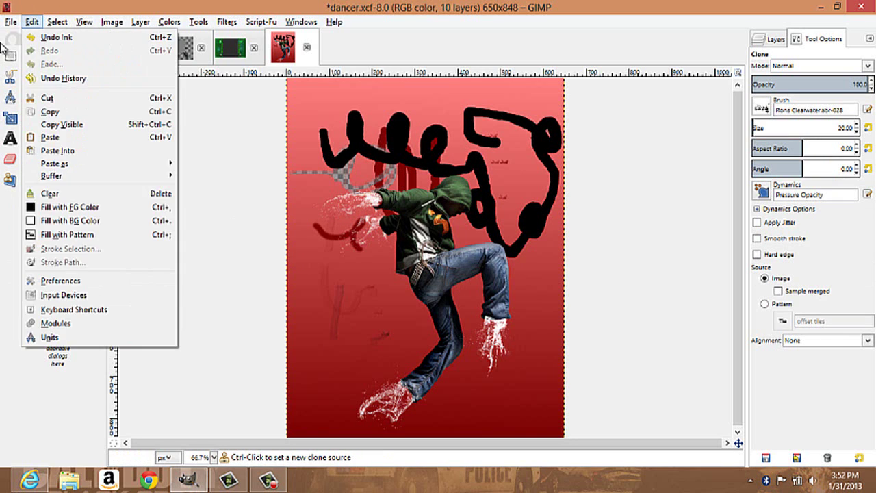
{"action": "left_click", "coordinate": [32, 62]}
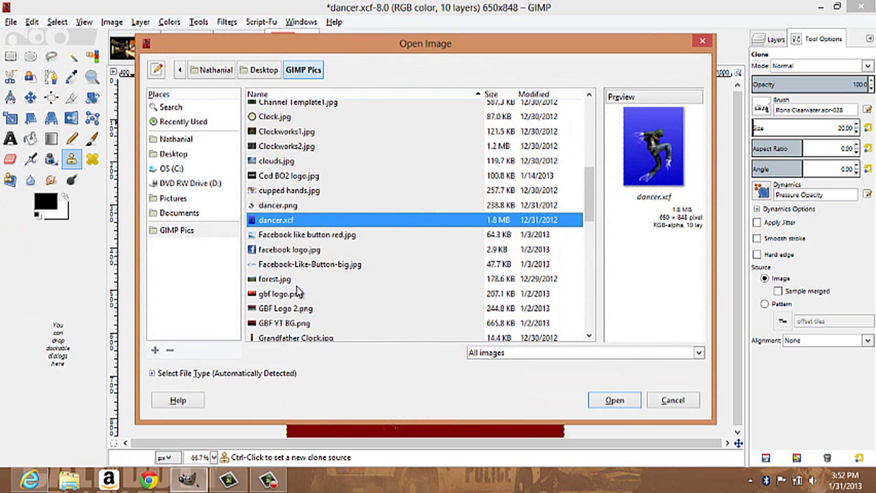
{"action": "scroll", "coordinate": [294, 290], "scroll_direction": "down", "scroll_amount": 3}
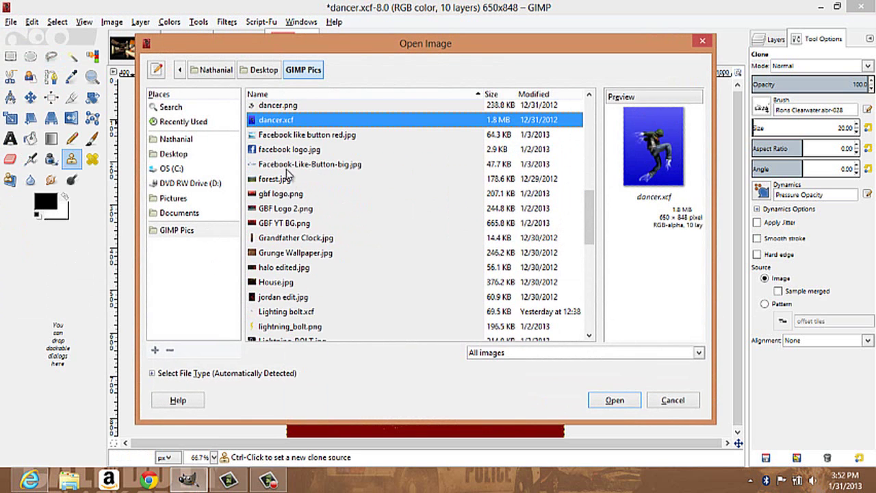
{"action": "scroll", "coordinate": [279, 190], "scroll_direction": "down", "scroll_amount": 3}
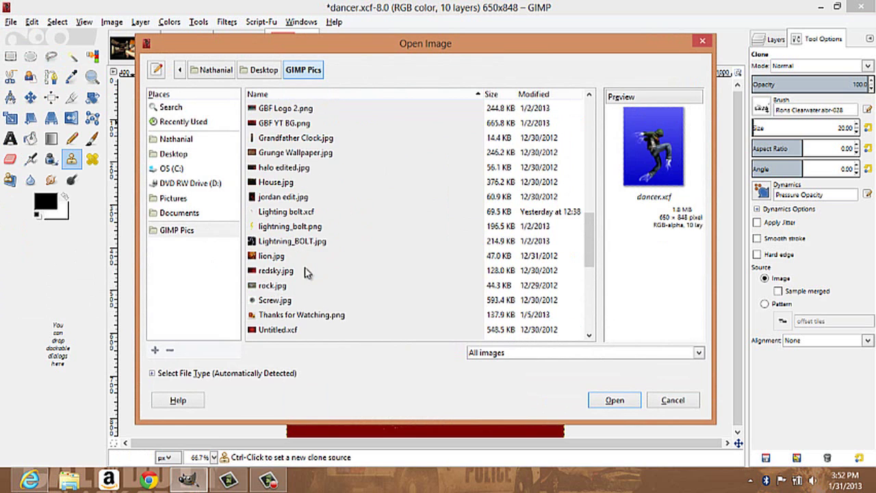
{"action": "scroll", "coordinate": [281, 286], "scroll_direction": "down", "scroll_amount": 3}
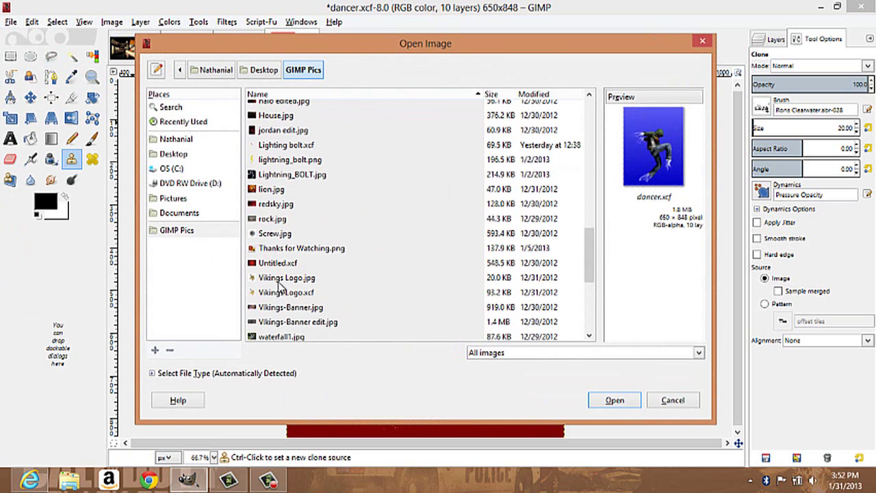
{"action": "scroll", "coordinate": [280, 288], "scroll_direction": "down", "scroll_amount": 2}
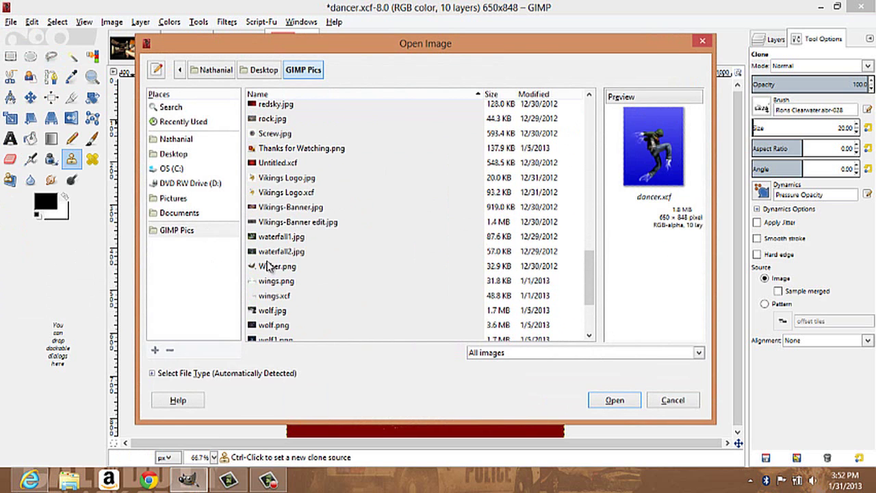
{"action": "scroll", "coordinate": [274, 257], "scroll_direction": "down", "scroll_amount": 2}
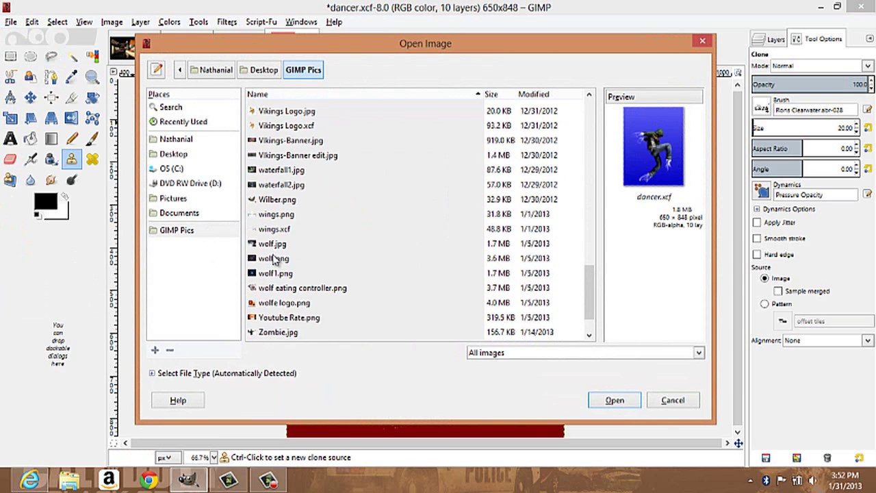
{"action": "scroll", "coordinate": [274, 258], "scroll_direction": "down", "scroll_amount": 1}
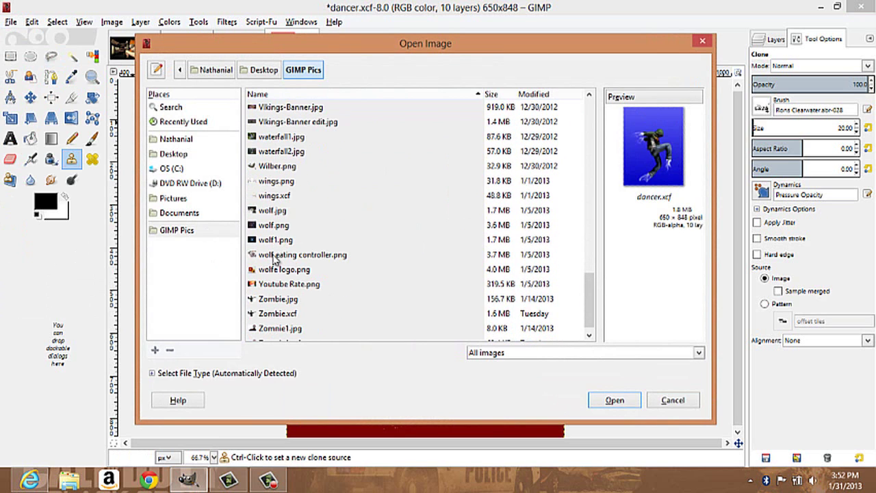
{"action": "left_click", "coordinate": [275, 258]}
{"action": "left_click", "coordinate": [276, 241]}
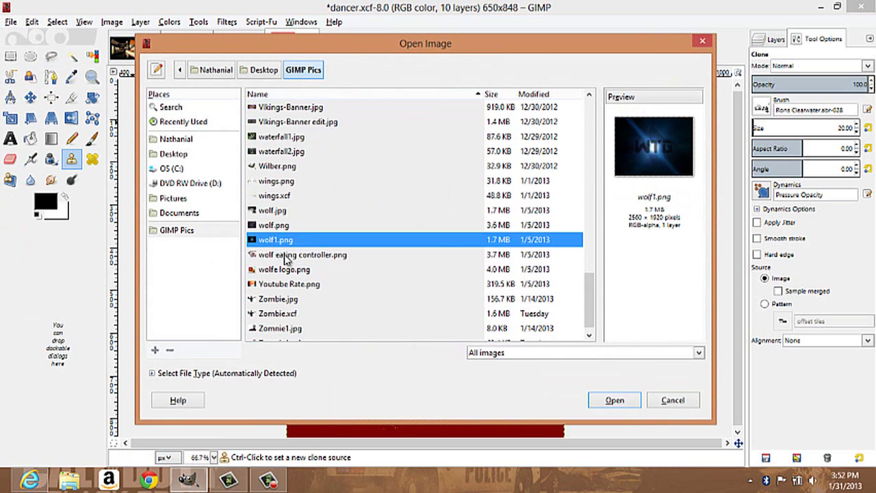
{"action": "scroll", "coordinate": [307, 263], "scroll_direction": "down", "scroll_amount": 1}
{"action": "left_click", "coordinate": [303, 275]}
{"action": "left_click", "coordinate": [295, 259]}
{"action": "scroll", "coordinate": [325, 192], "scroll_direction": "up", "scroll_amount": 5}
{"action": "scroll", "coordinate": [324, 192], "scroll_direction": "up", "scroll_amount": 6}
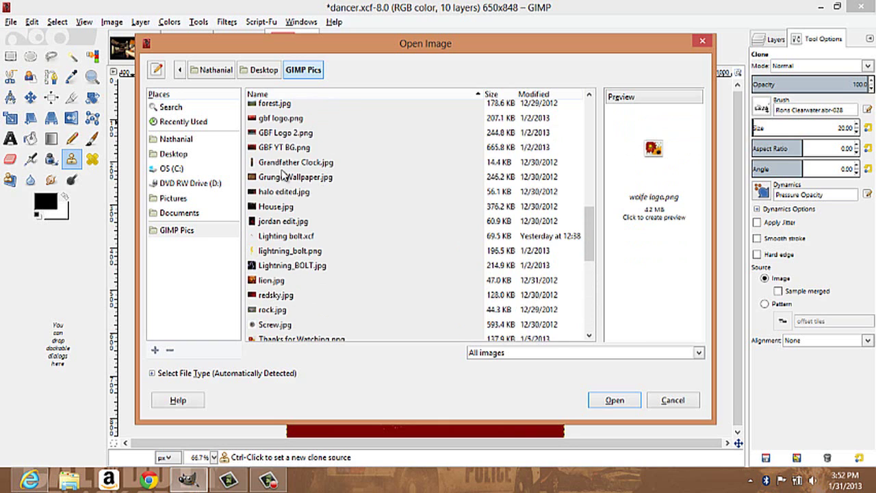
{"action": "scroll", "coordinate": [284, 175], "scroll_direction": "up", "scroll_amount": 3}
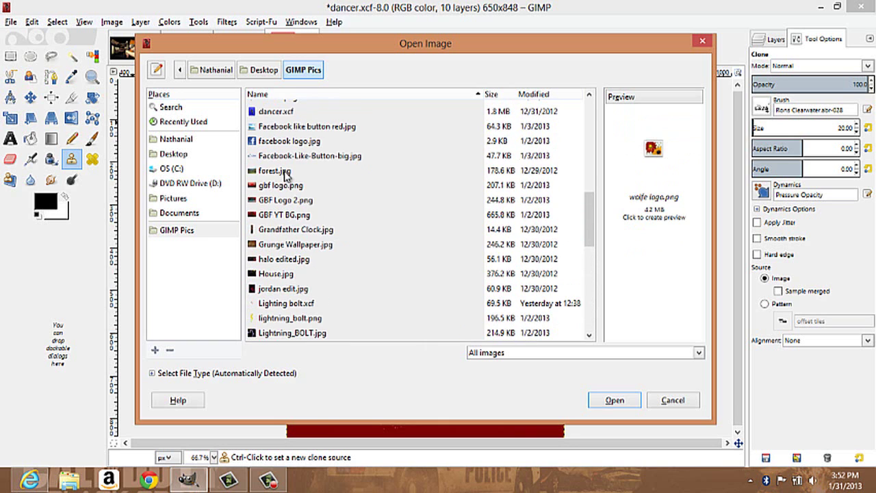
{"action": "scroll", "coordinate": [286, 175], "scroll_direction": "up", "scroll_amount": 2}
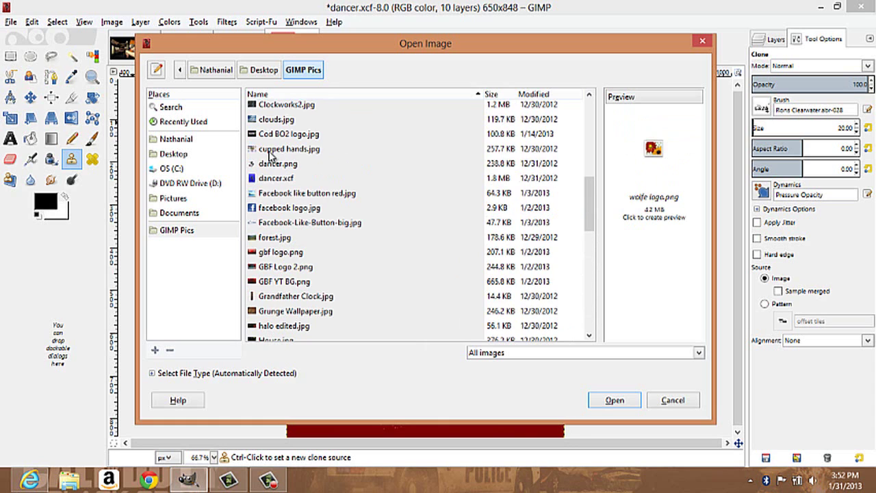
{"action": "left_click", "coordinate": [270, 154]}
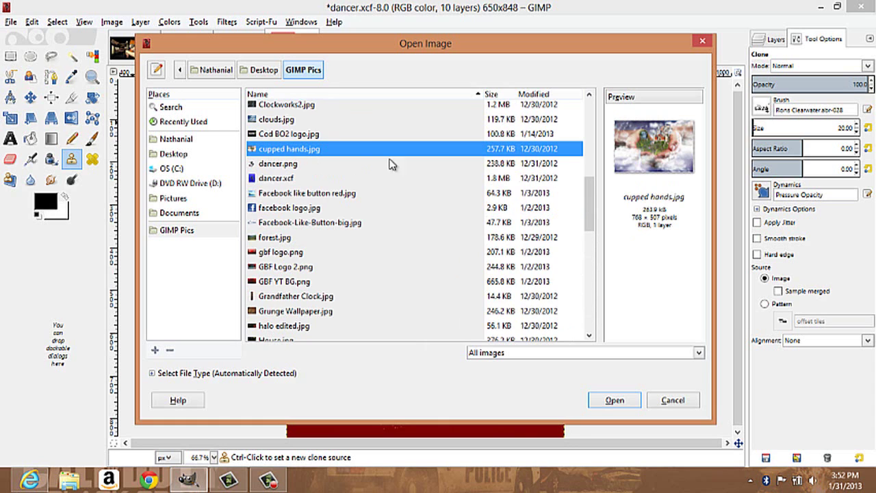
{"action": "left_click", "coordinate": [606, 403]}
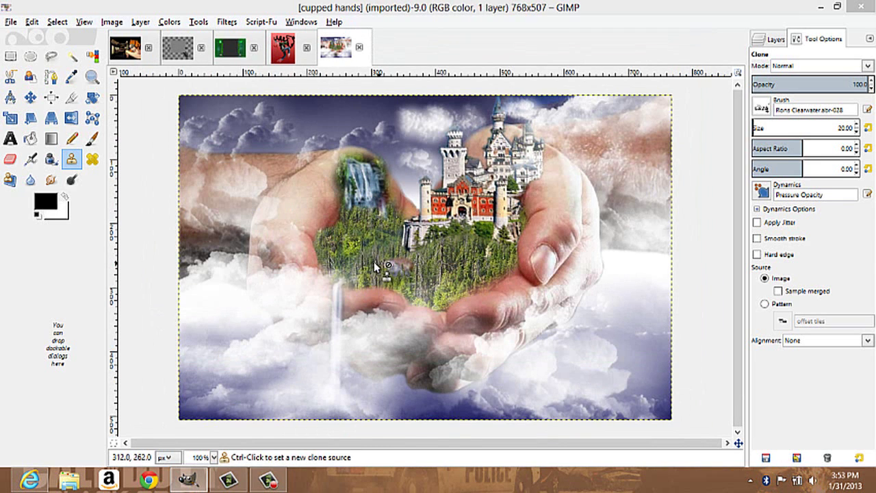
Clone the waterfall down into the forest, set the left hand as source, then return to dancer.xcf
{"action": "mouse_move", "coordinate": [364, 165]}
{"action": "left_mouse_down"}
{"action": "mouse_move", "coordinate": [359, 159]}
{"action": "mouse_move", "coordinate": [362, 205]}
{"action": "left_mouse_up"}
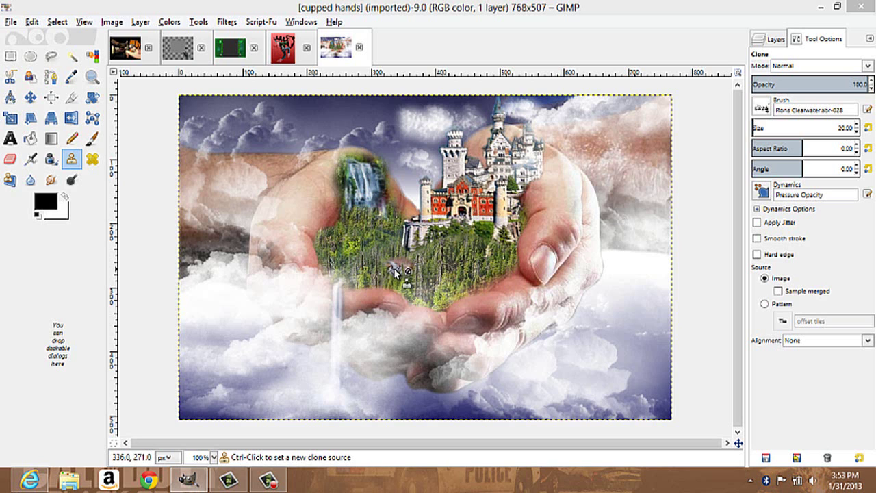
{"action": "left_click", "coordinate": [314, 177], "text": "ctrl"}
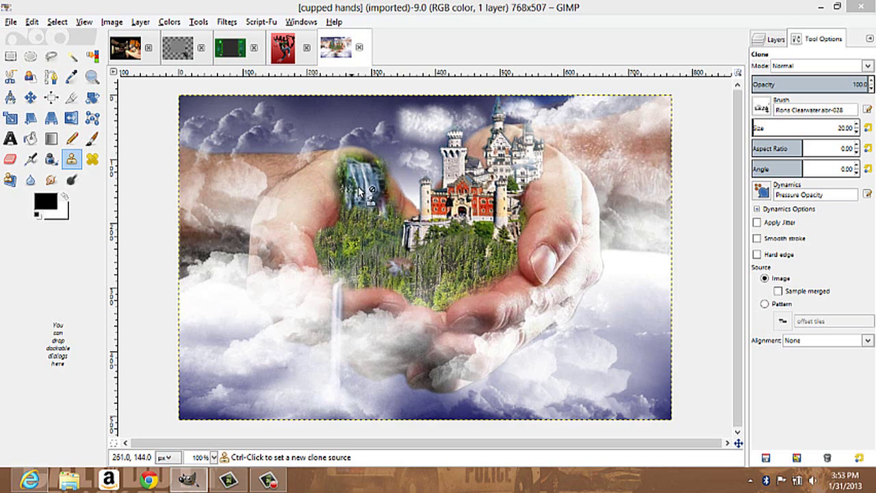
{"action": "left_click", "coordinate": [283, 47]}
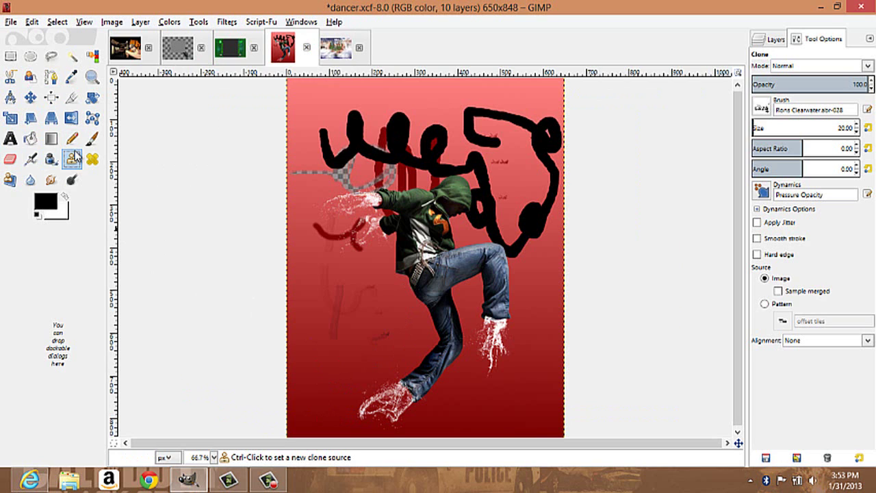
Set the Clone tool's brush to 2. Hardness 075 and try a clone stroke
{"action": "left_click", "coordinate": [760, 108]}
{"action": "scroll", "coordinate": [856, 156], "scroll_direction": "down", "scroll_amount": 1}
{"action": "scroll", "coordinate": [856, 156], "scroll_direction": "up", "scroll_amount": 1}
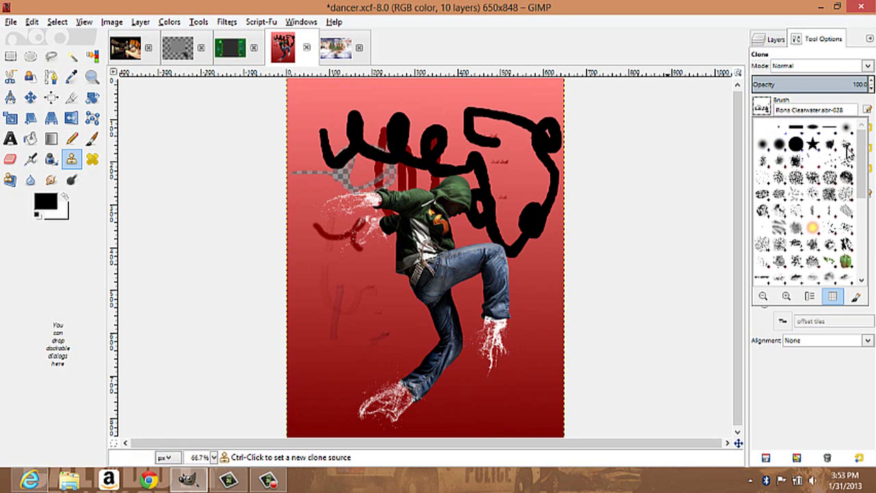
{"action": "double_click", "coordinate": [780, 142]}
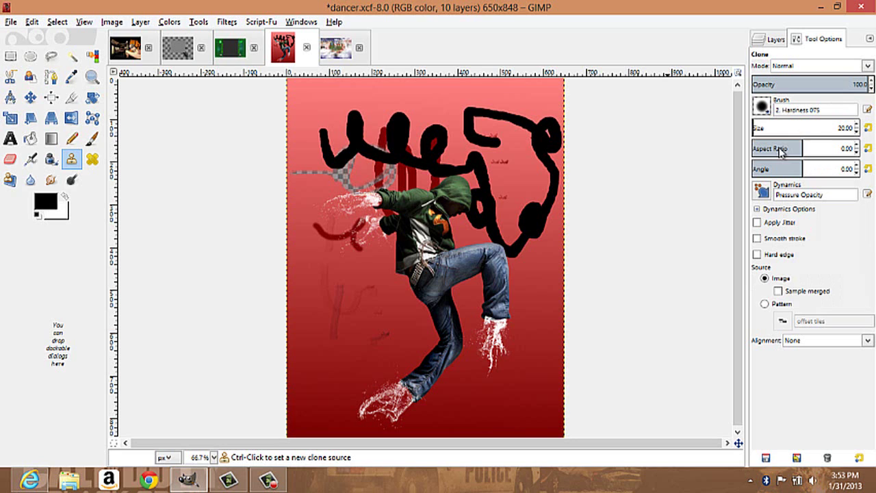
{"action": "left_click", "coordinate": [515, 418]}
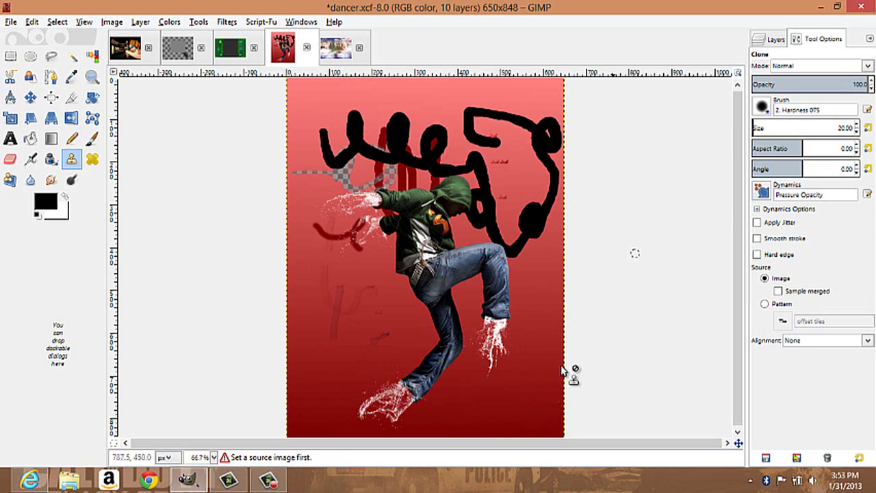
Check the Layers list, keep the clone mode at Normal, and try another stroke
{"action": "left_click", "coordinate": [771, 39]}
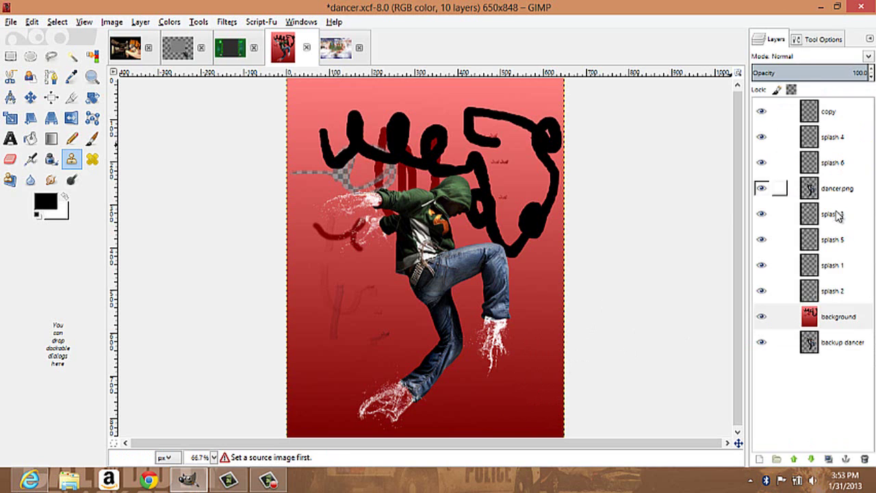
{"action": "left_click_drag", "start_coordinate": [765, 318], "coordinate": [529, 414]}
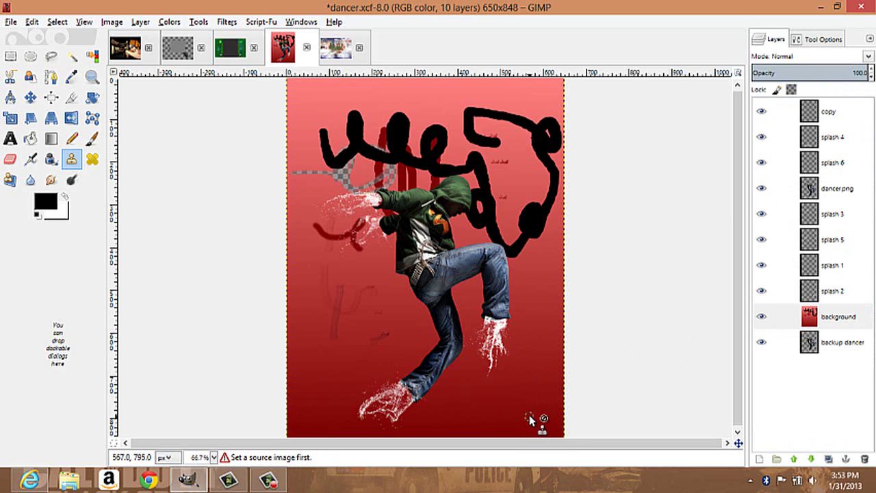
{"action": "left_click", "coordinate": [823, 39]}
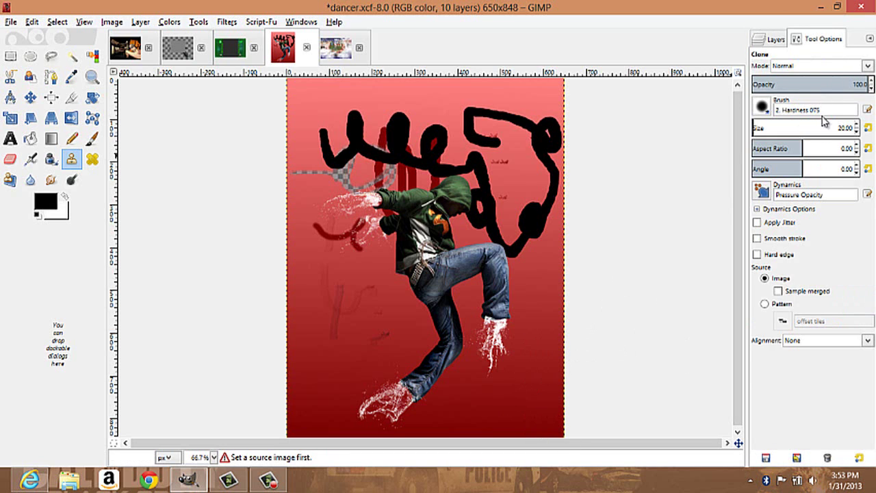
{"action": "left_click", "coordinate": [812, 67]}
{"action": "left_click", "coordinate": [811, 80]}
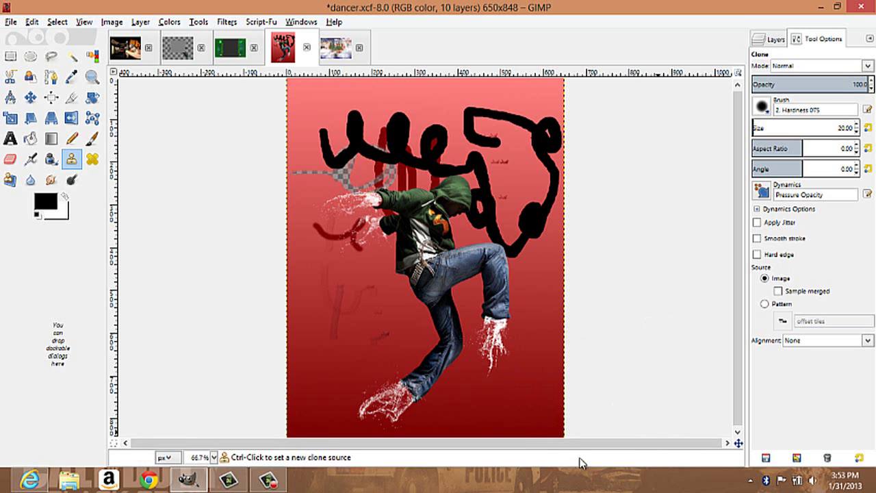
{"action": "left_click", "coordinate": [493, 409]}
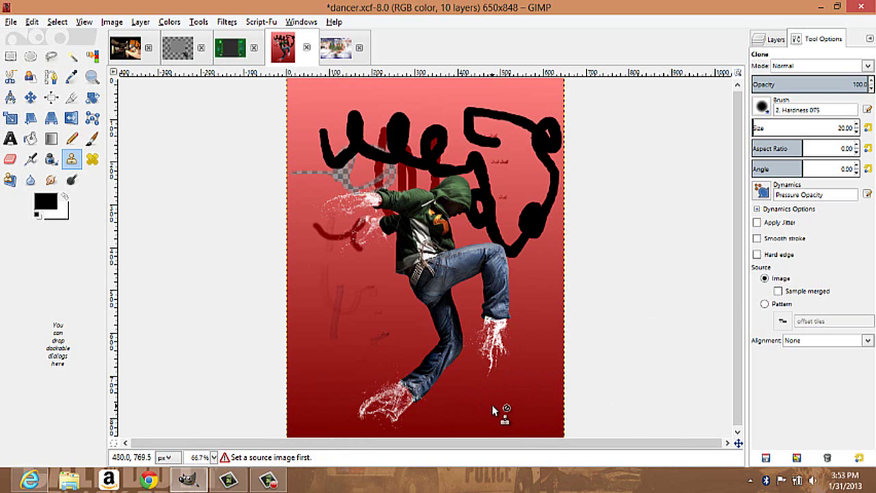
Add a text box near the image's lower right, then return to the Clone tool
{"action": "key", "text": "t"}
{"action": "left_click", "coordinate": [493, 409]}
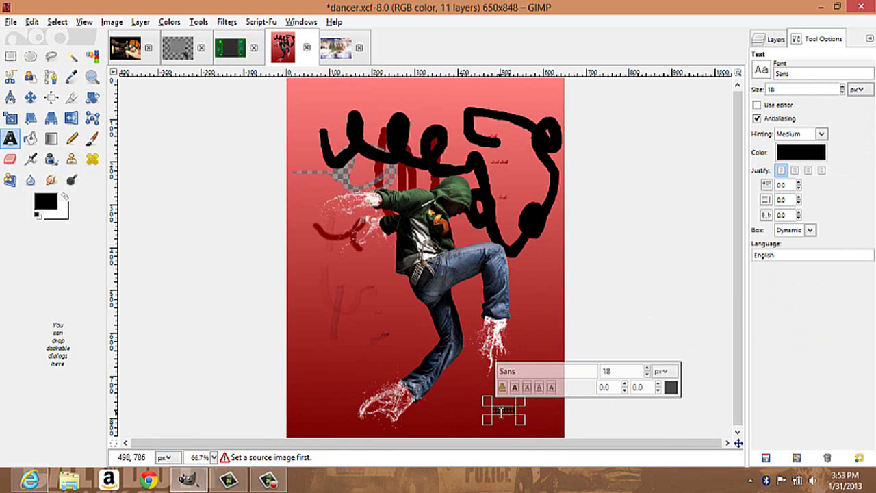
{"action": "left_click", "coordinate": [448, 424]}
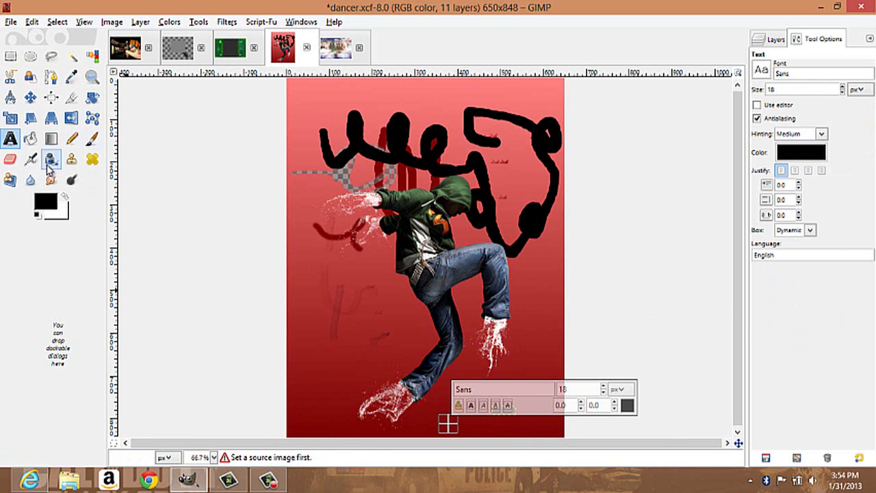
{"action": "left_click", "coordinate": [71, 159]}
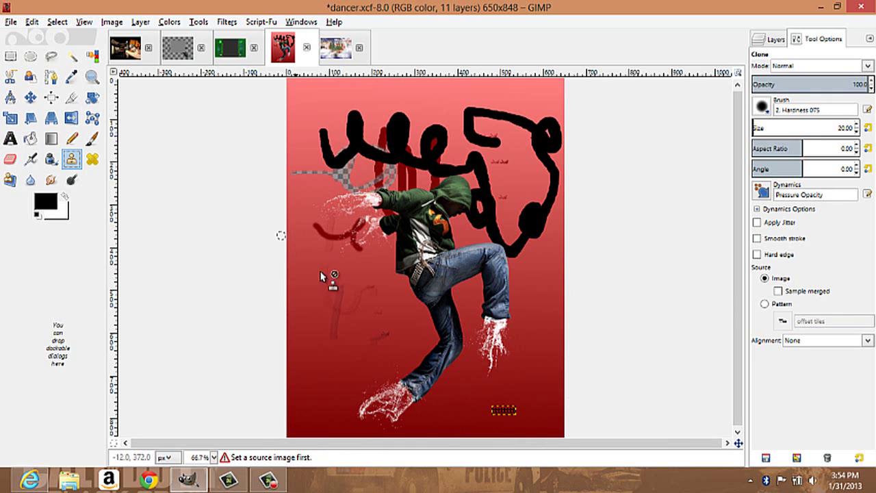
Try placing another text box on the dancer's chest, then reselect the Clone tool
{"action": "key", "text": "t"}
{"action": "left_click", "coordinate": [332, 316]}
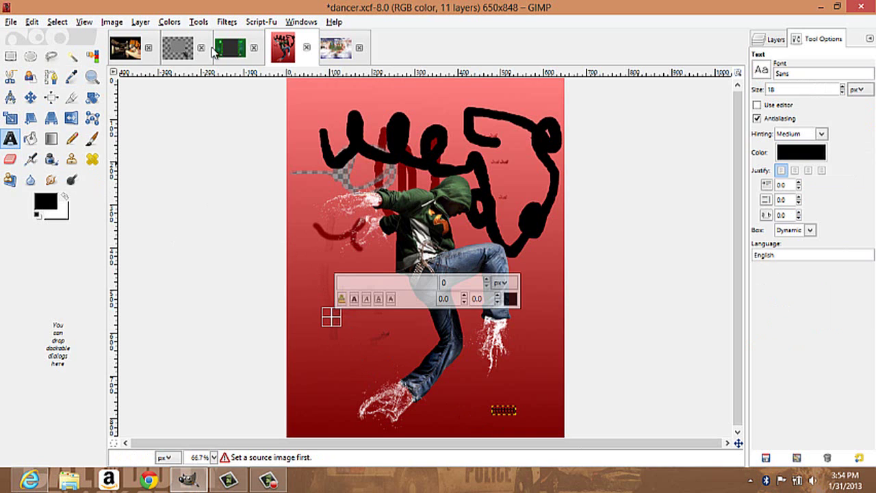
{"action": "left_click", "coordinate": [417, 235]}
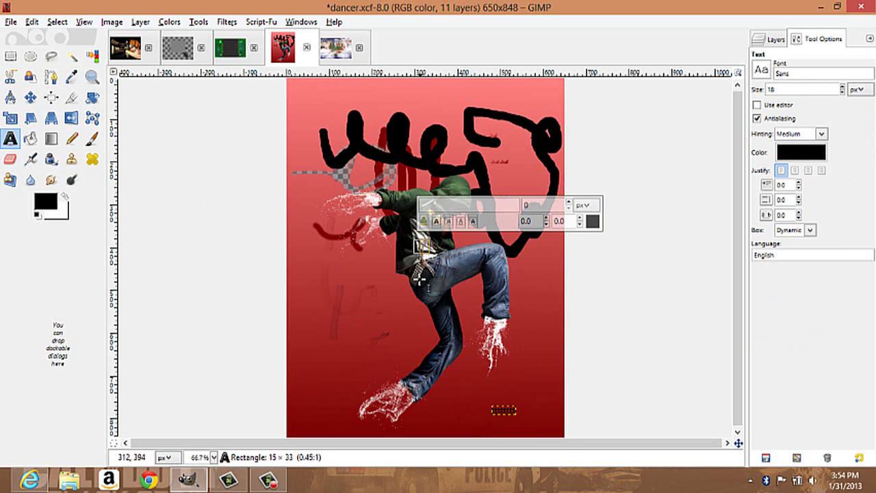
{"action": "left_click", "coordinate": [417, 269]}
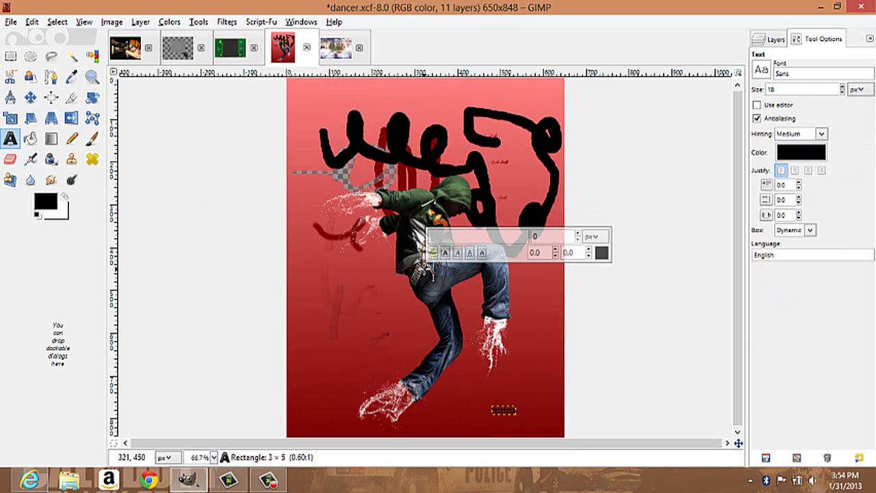
{"action": "left_click", "coordinate": [71, 159]}
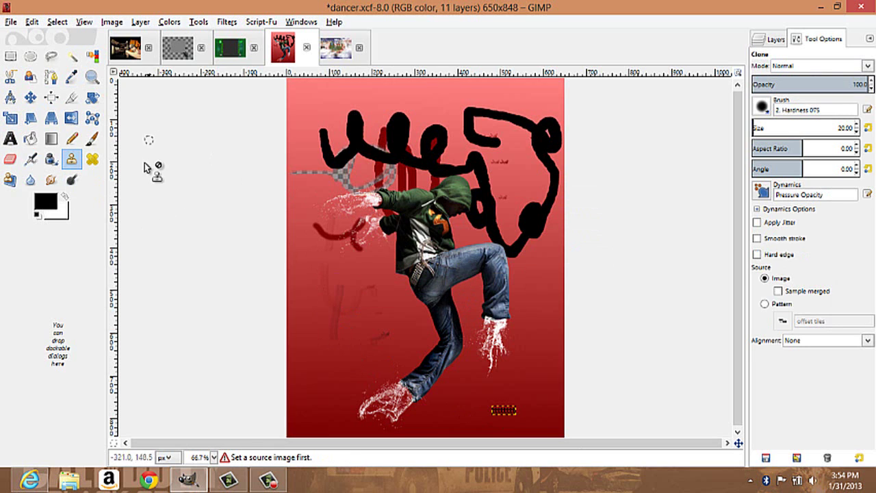
Try the Heal tool, then stretch a Perspective Clone frame's right edge outward
{"action": "left_click", "coordinate": [92, 162]}
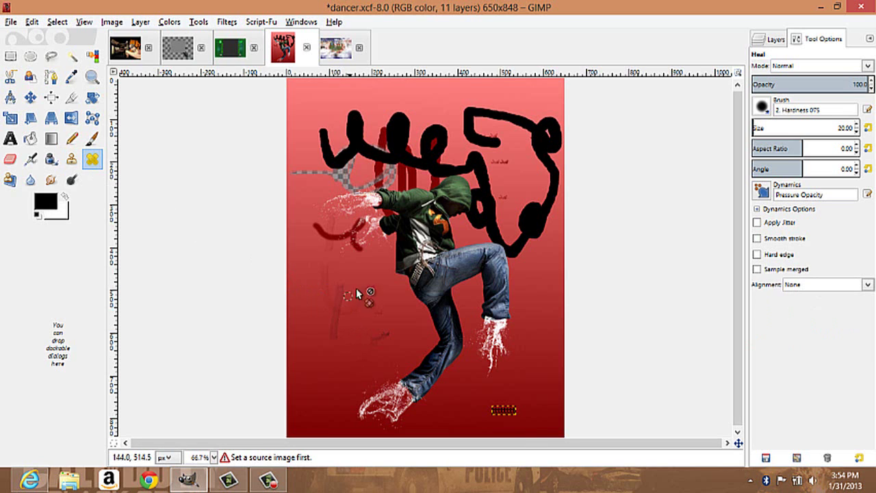
{"action": "left_click", "coordinate": [10, 180]}
{"action": "mouse_move", "coordinate": [448, 247]}
{"action": "left_mouse_down"}
{"action": "mouse_move", "coordinate": [438, 217]}
{"action": "mouse_move", "coordinate": [458, 182]}
{"action": "mouse_move", "coordinate": [539, 187]}
{"action": "mouse_move", "coordinate": [583, 207]}
{"action": "mouse_move", "coordinate": [585, 287]}
{"action": "left_mouse_up"}
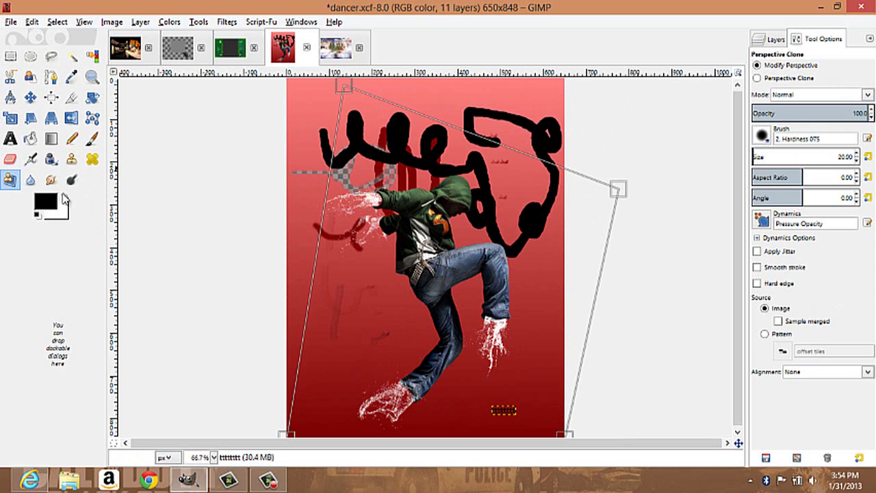
Select Blur/Sharpen and browse the Filters menu without applying any filter
{"action": "left_click", "coordinate": [30, 180]}
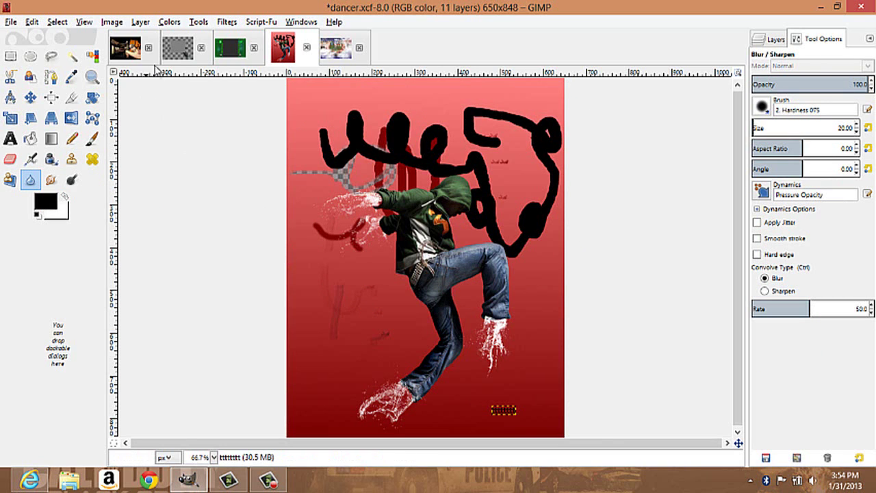
{"action": "left_click", "coordinate": [226, 21]}
{"action": "mouse_move", "coordinate": [274, 83]}
{"action": "left_click", "coordinate": [635, 195]}
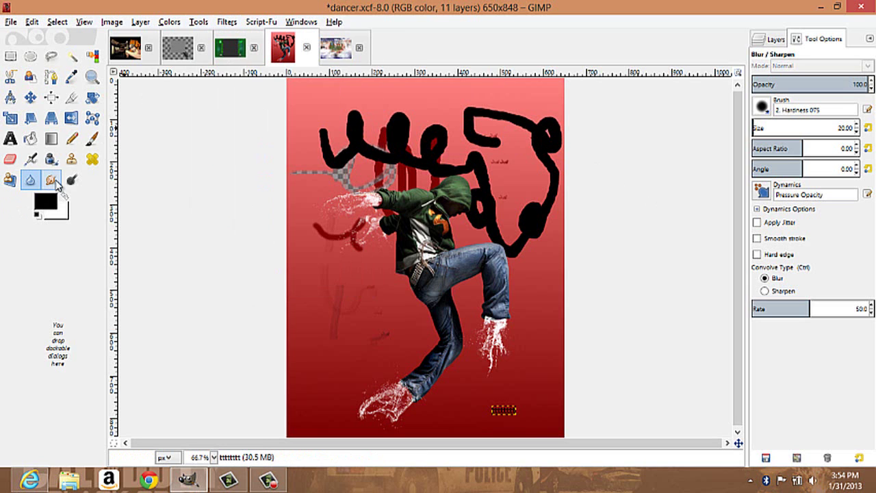
Smudge a stroke across the cupped hands image
{"action": "left_click", "coordinate": [55, 182]}
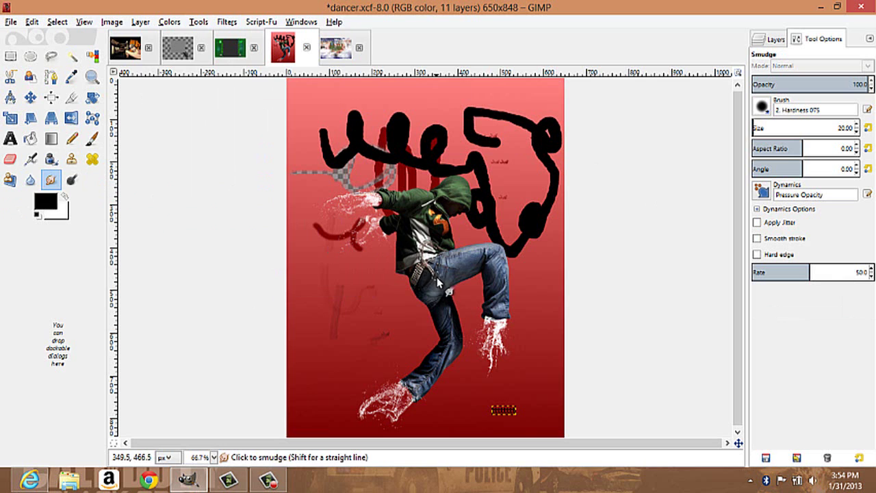
{"action": "left_click", "coordinate": [335, 52]}
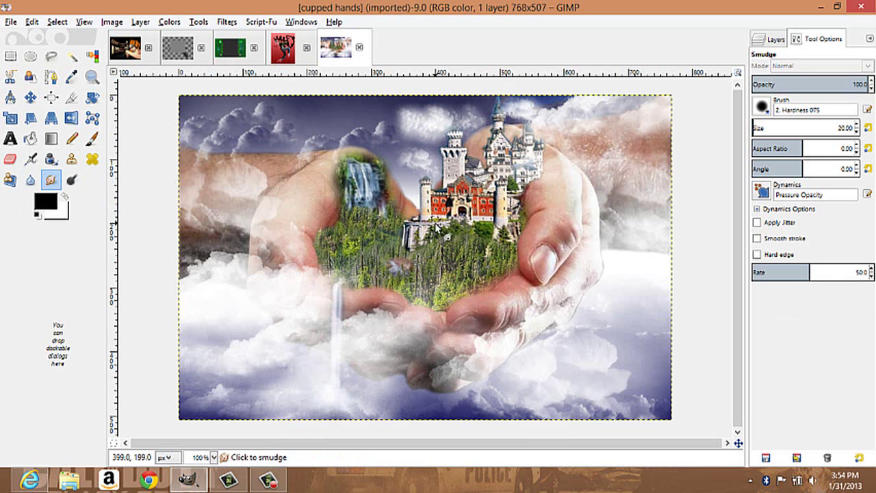
{"action": "left_click_drag", "start_coordinate": [452, 231], "coordinate": [460, 262]}
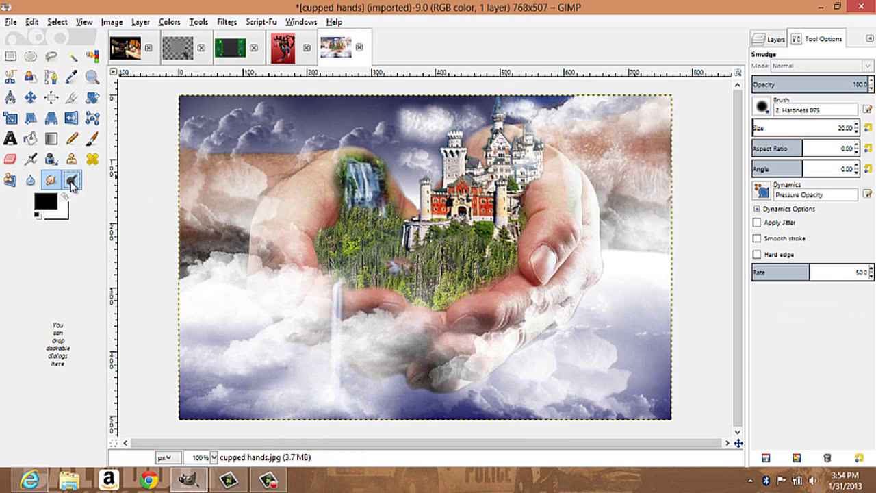